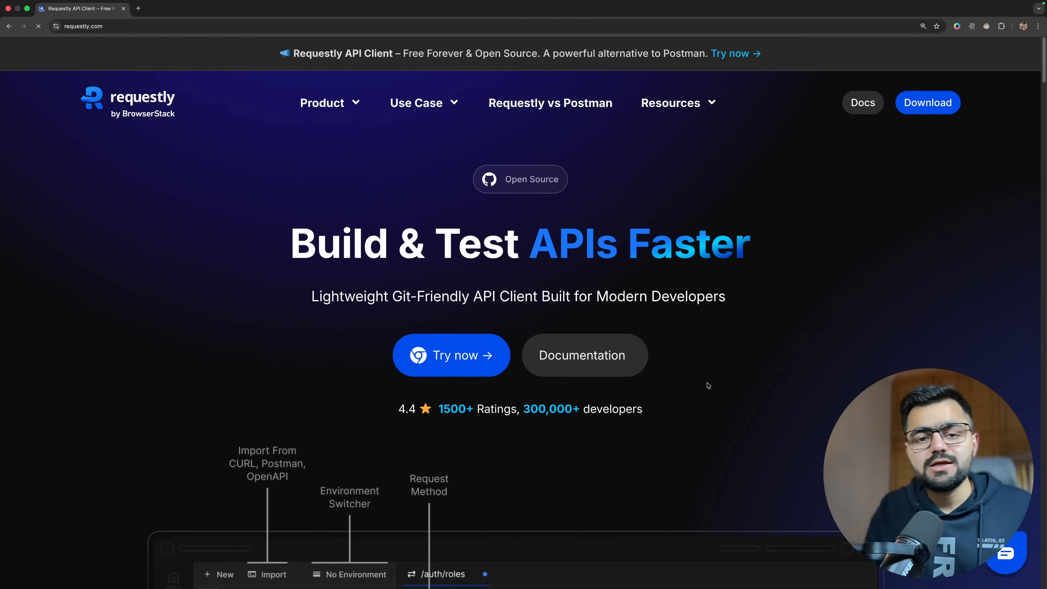
Step: Open Requestly's download page and review the available download options
click(950, 104)
scroll(957, 97, up, 5)
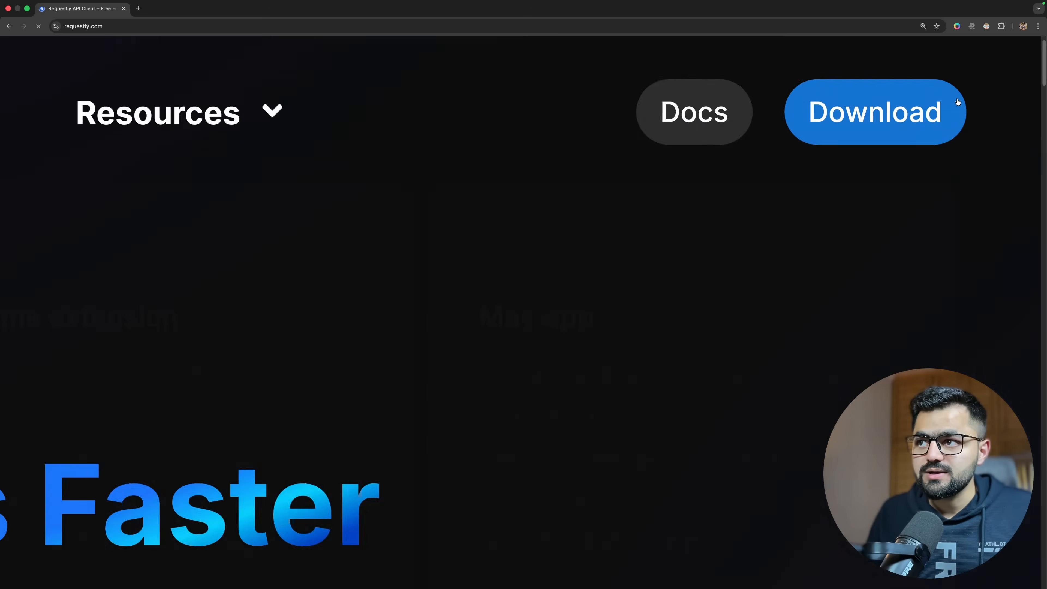
scroll(957, 105, down, 4)
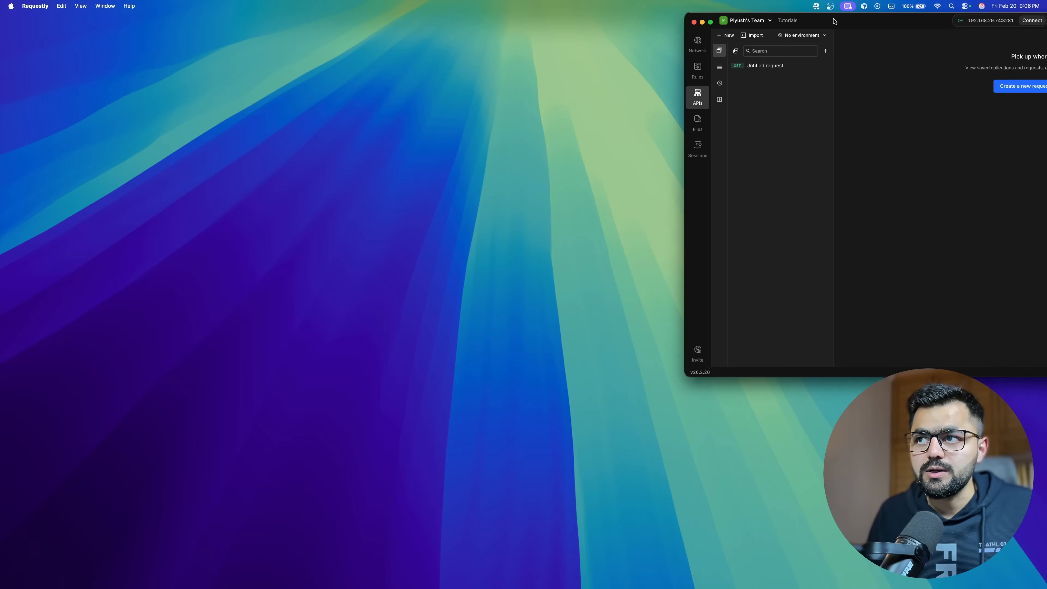
Step: Switch to the Requestly desktop app, enlarge its interface text and expand its window to full screen
drag(834, 20, 312, 97)
key(super+equal)
key(super+equal)
key(super+equal)
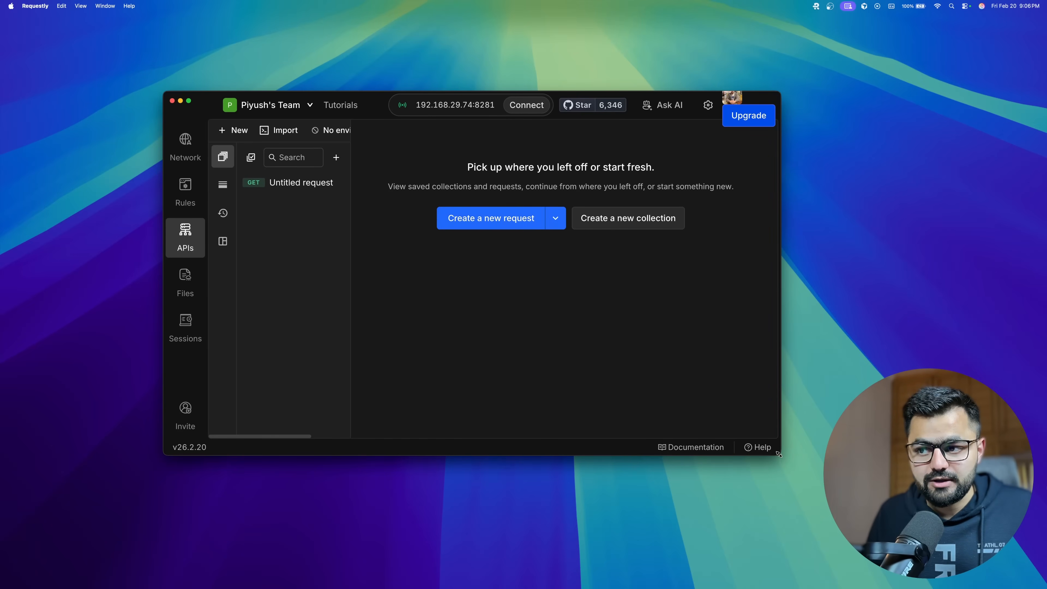
drag(780, 456, 909, 548)
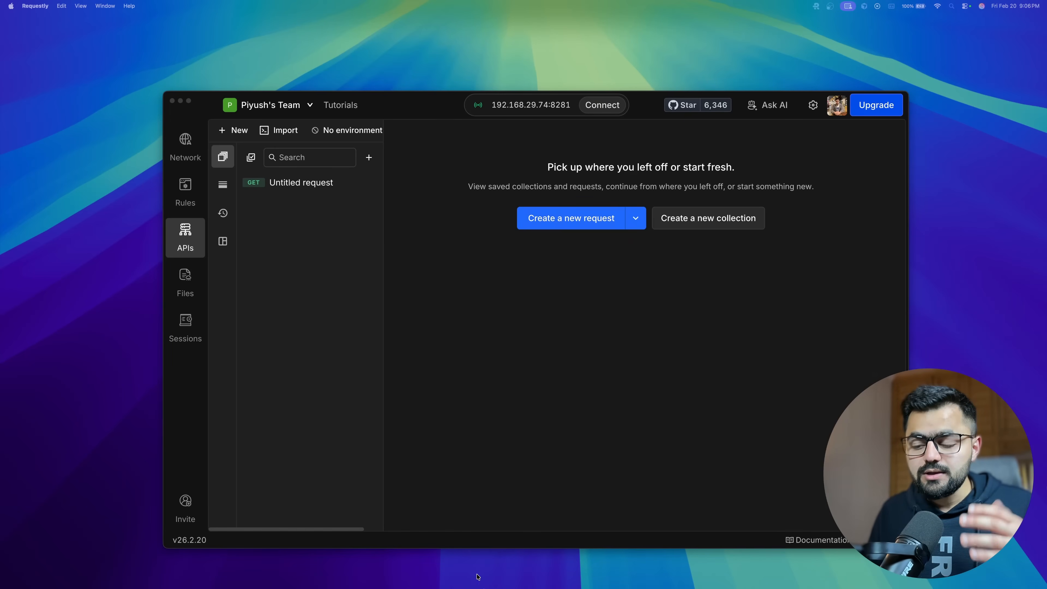
click(189, 102)
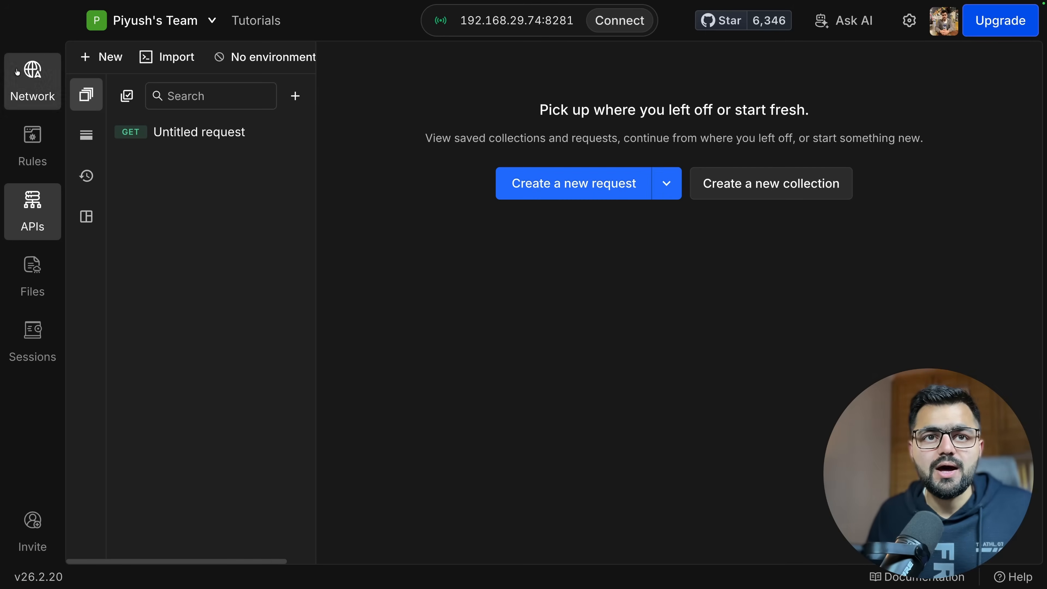
Step: Look through the Network and Rules sections, then return to APIs and widen its request list
click(32, 79)
click(47, 173)
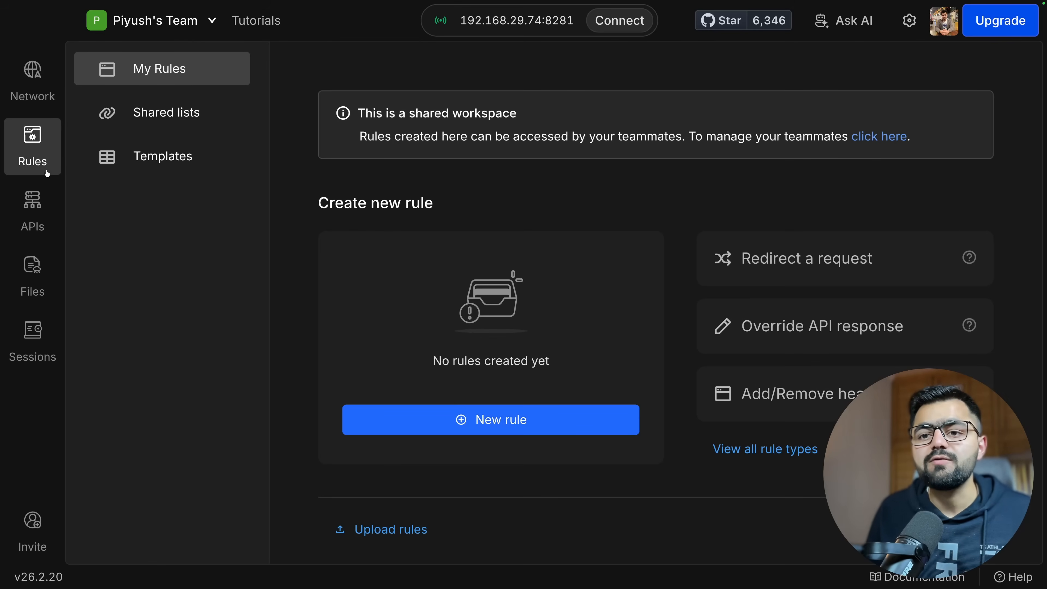
click(42, 216)
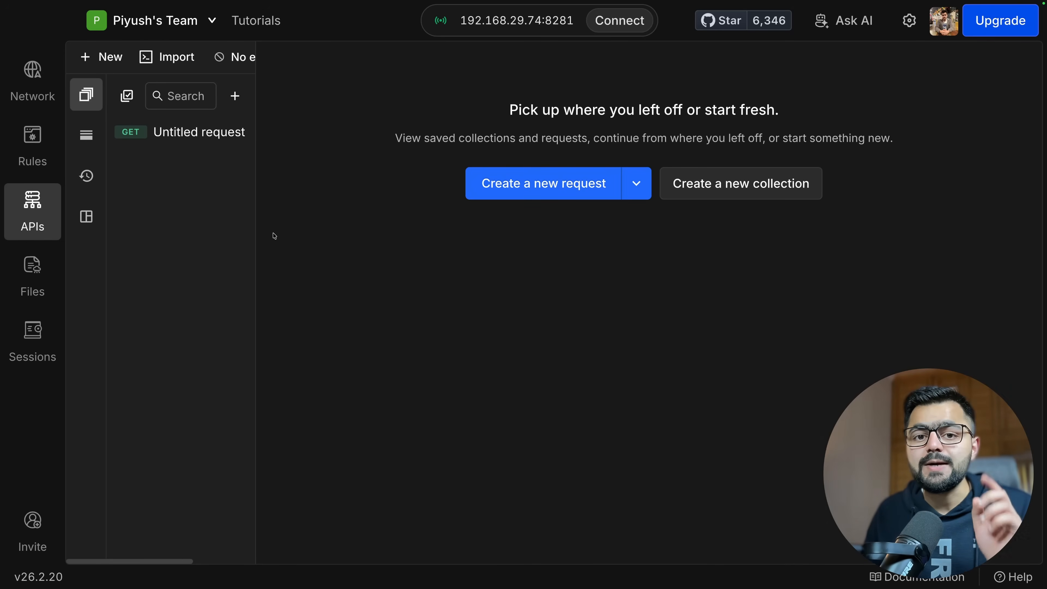
drag(257, 234, 289, 234)
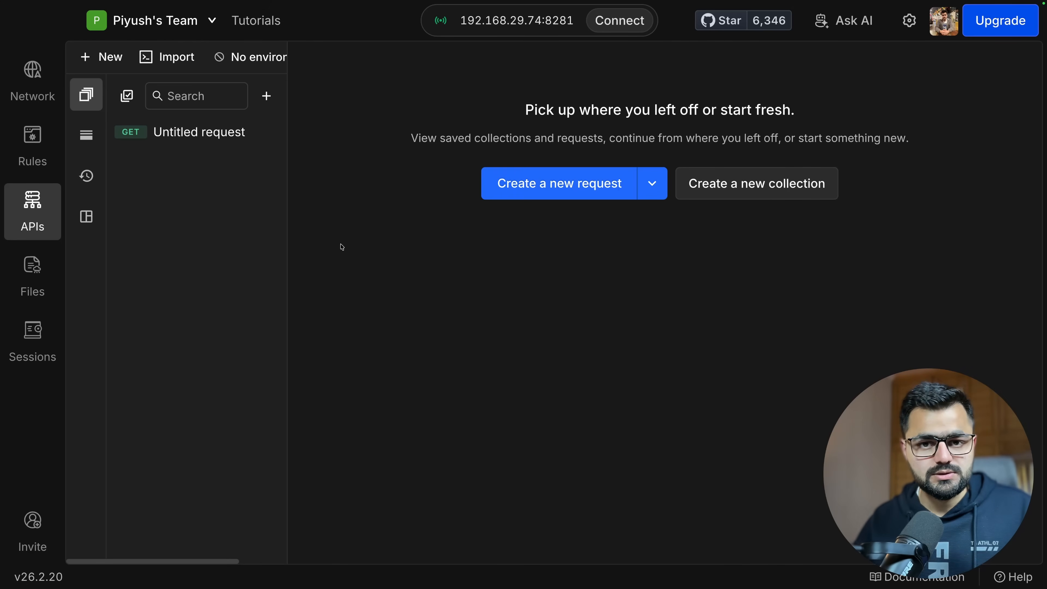
Step: Start adding a local workspace, choosing to select a folder for creating it
click(190, 23)
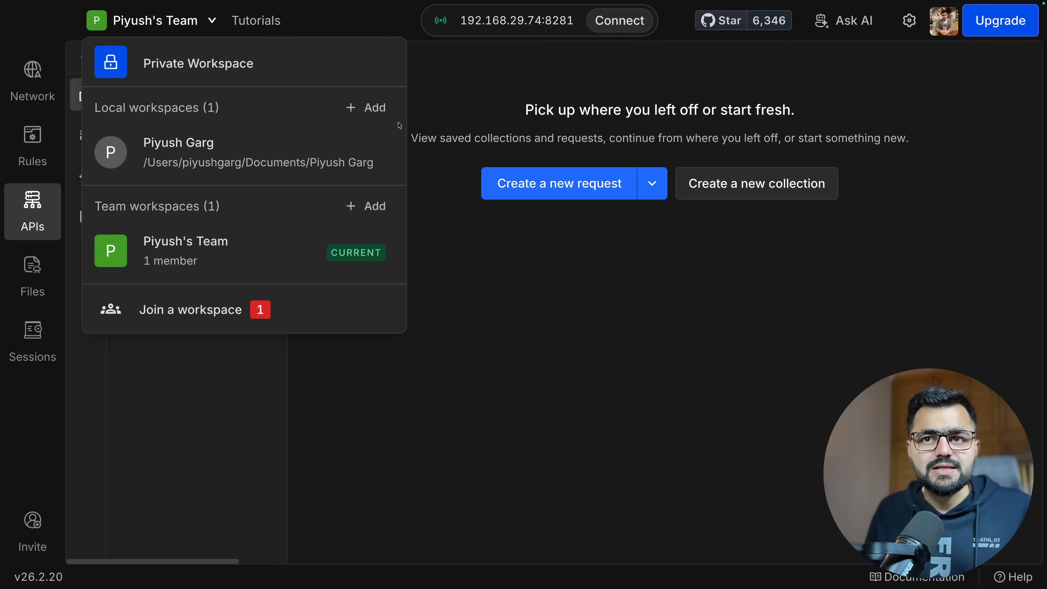
click(365, 107)
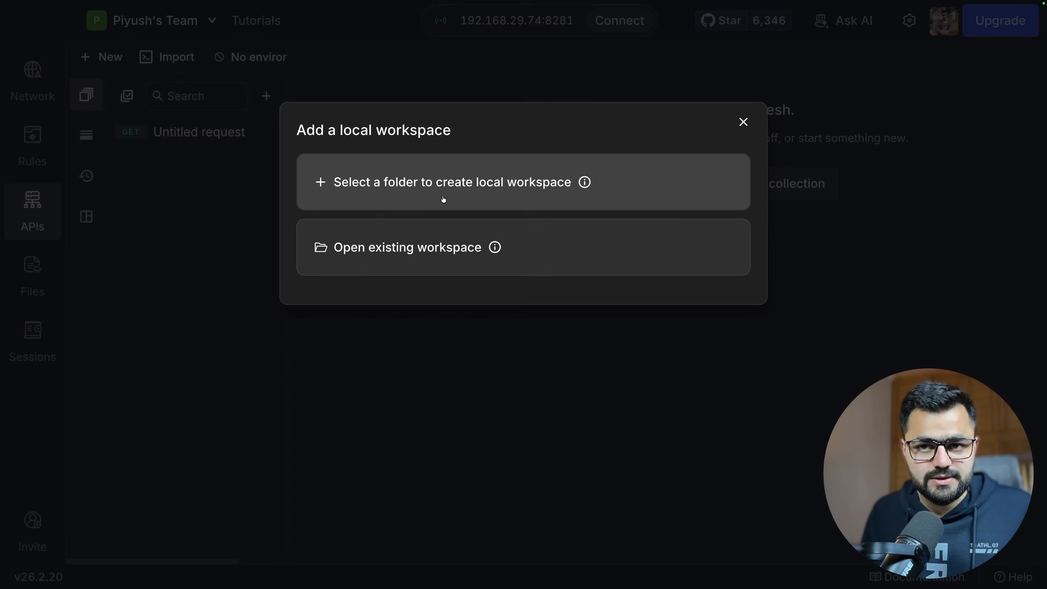
drag(341, 131, 461, 131)
click(462, 132)
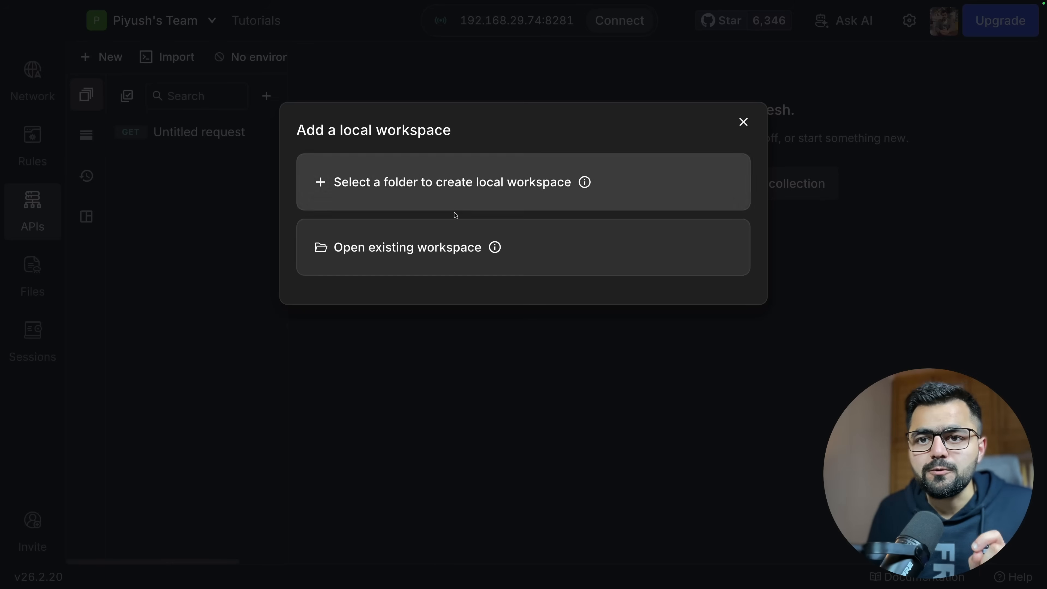
click(434, 201)
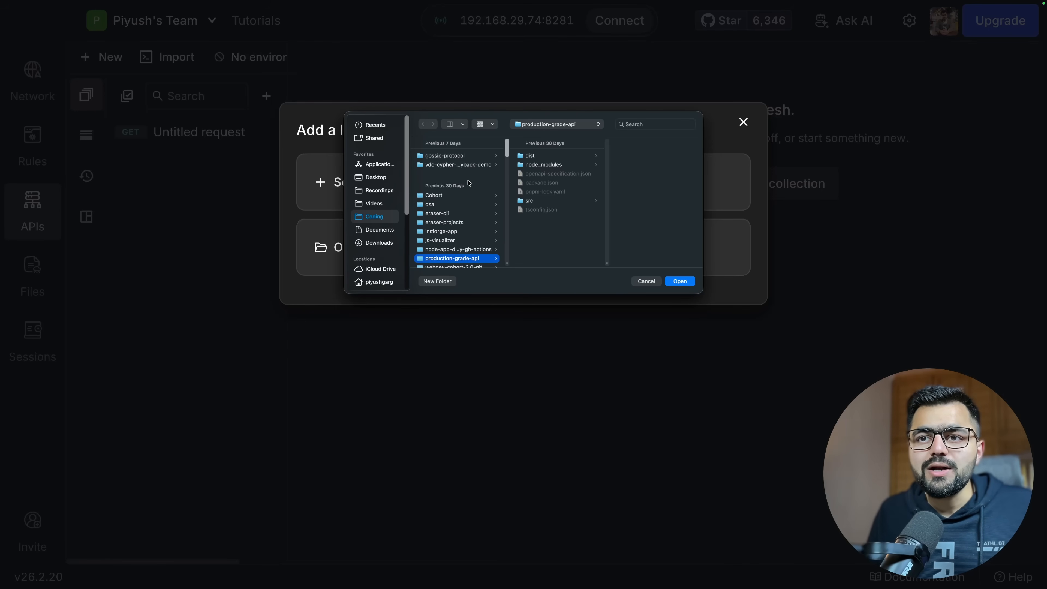
Step: Create a folder named youtube-tutorial inside Coding and choose it as the workspace location
click(393, 218)
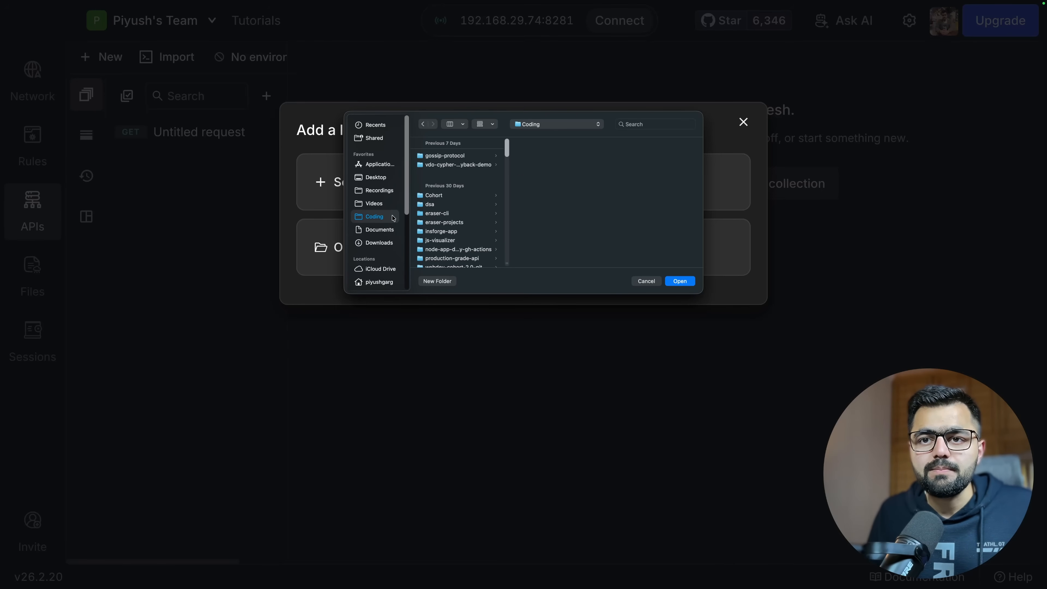
click(447, 282)
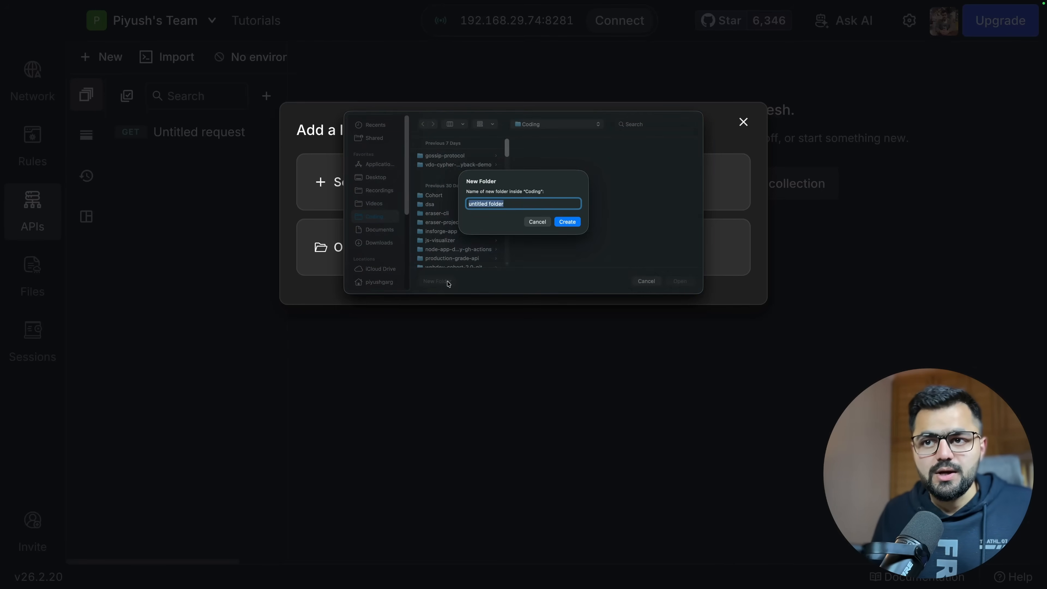
text(my)
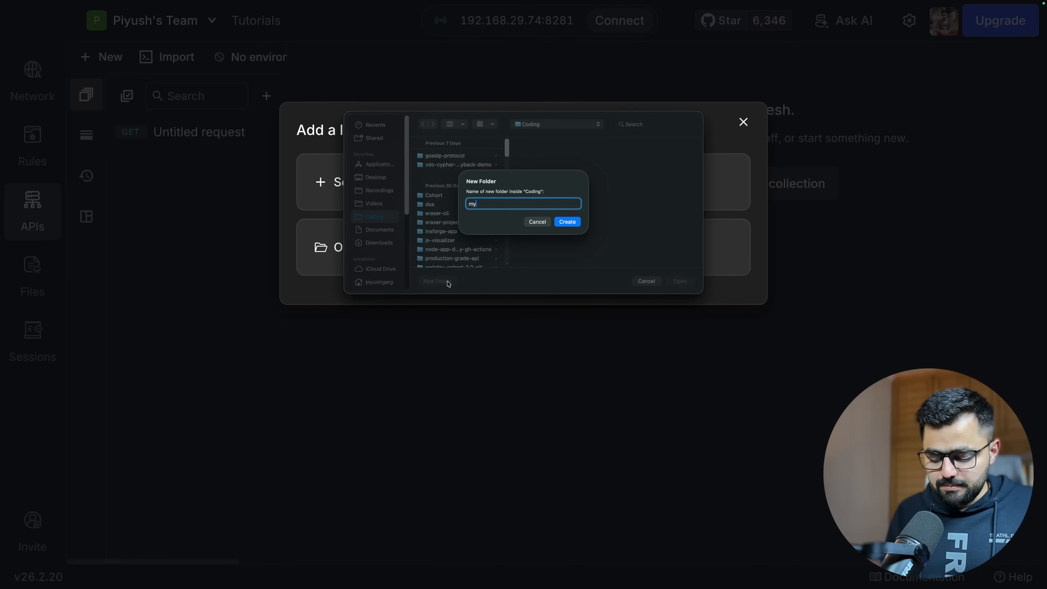
text(-yt-tut)
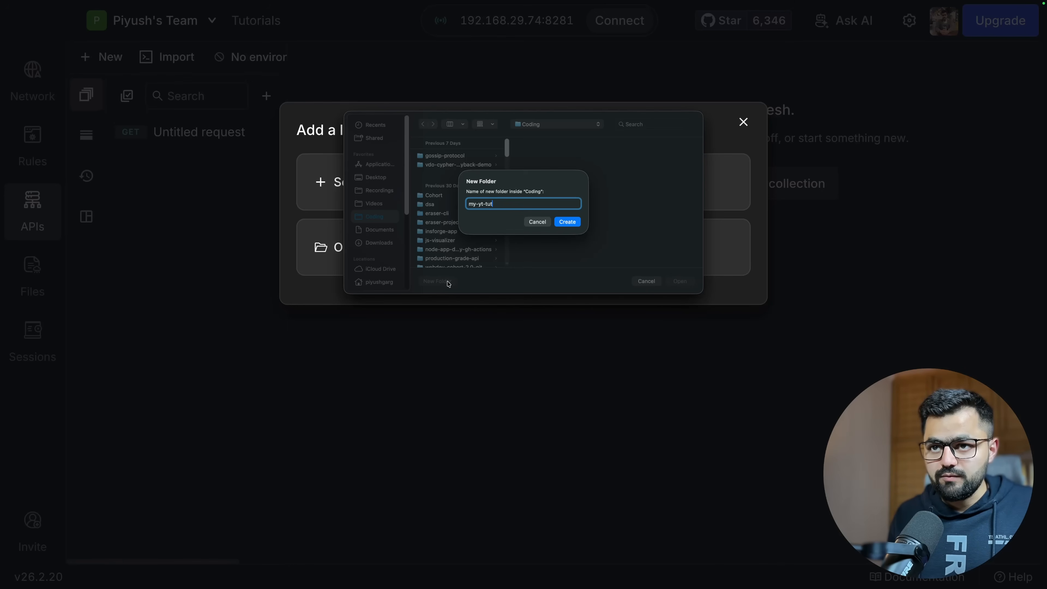
key(super+a)
text(youtube)
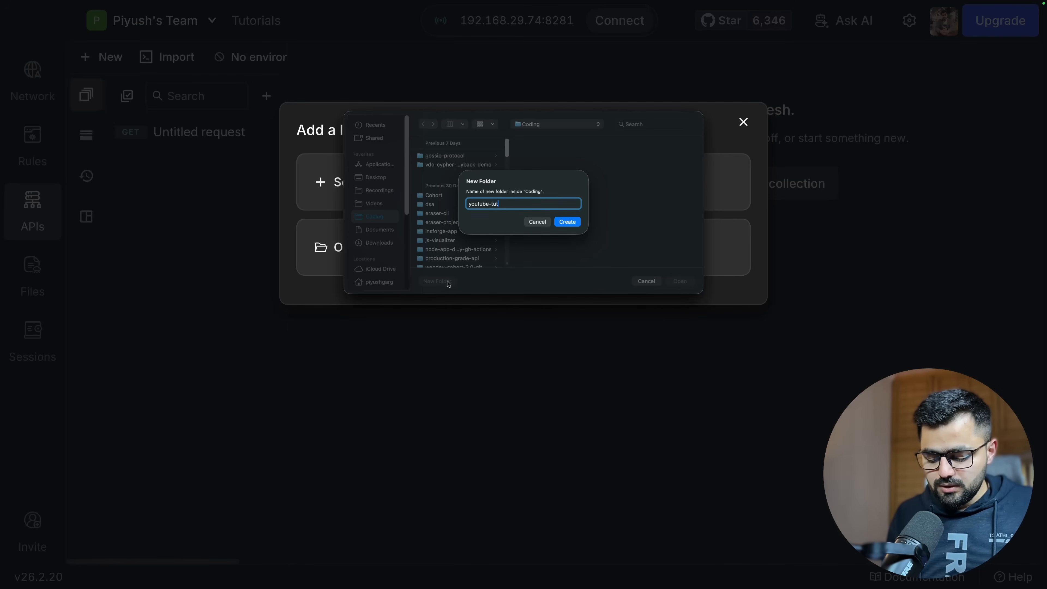
text(-tutorial)
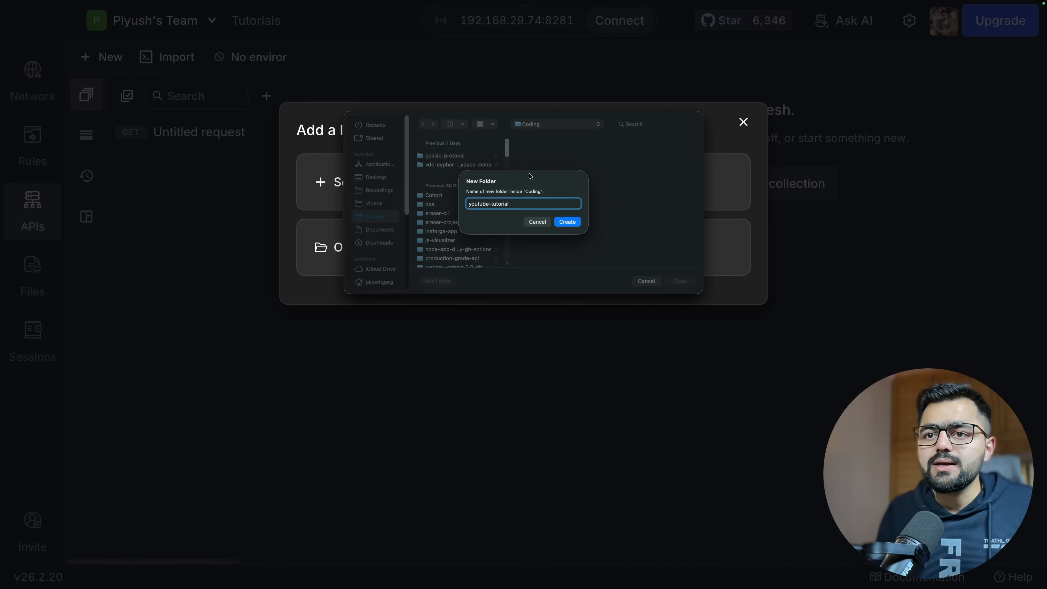
click(569, 221)
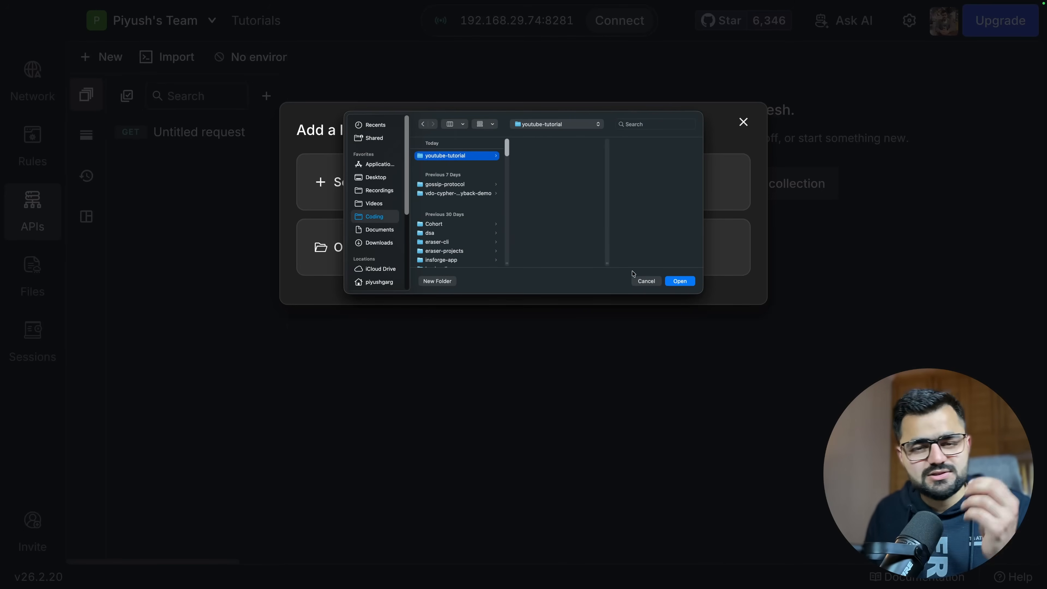
click(680, 281)
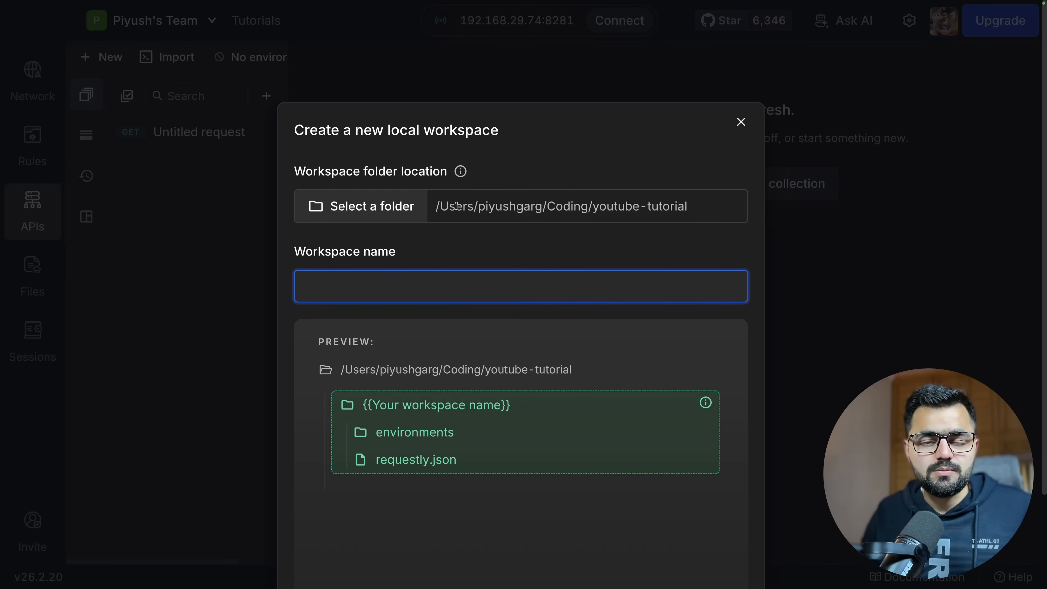
Step: Name the workspace with the owner's first name in possessive form followed by "YT Workspace", and create it
drag(693, 210, 435, 214)
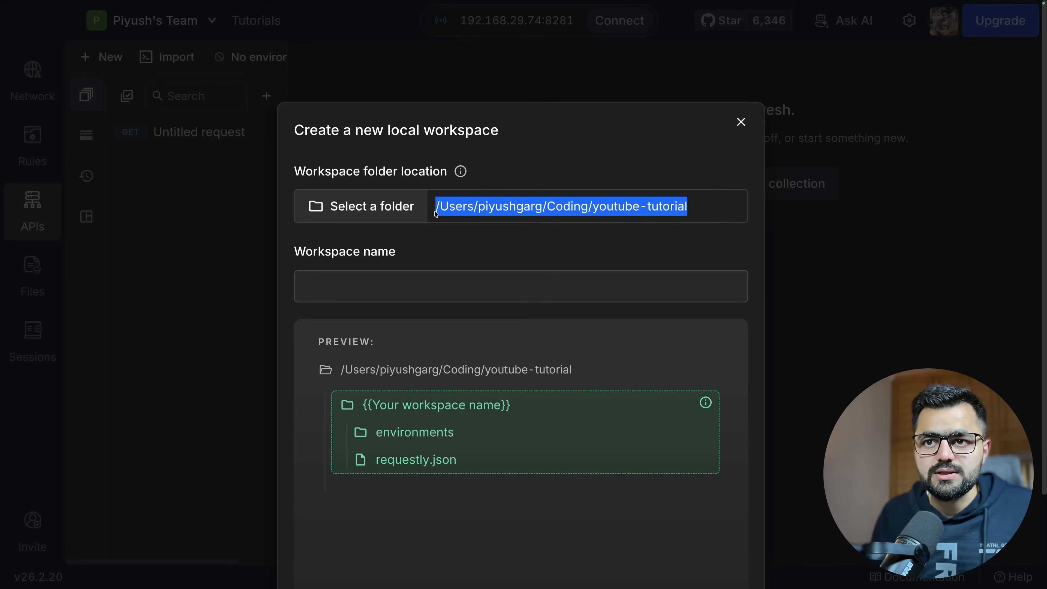
drag(698, 209, 593, 212)
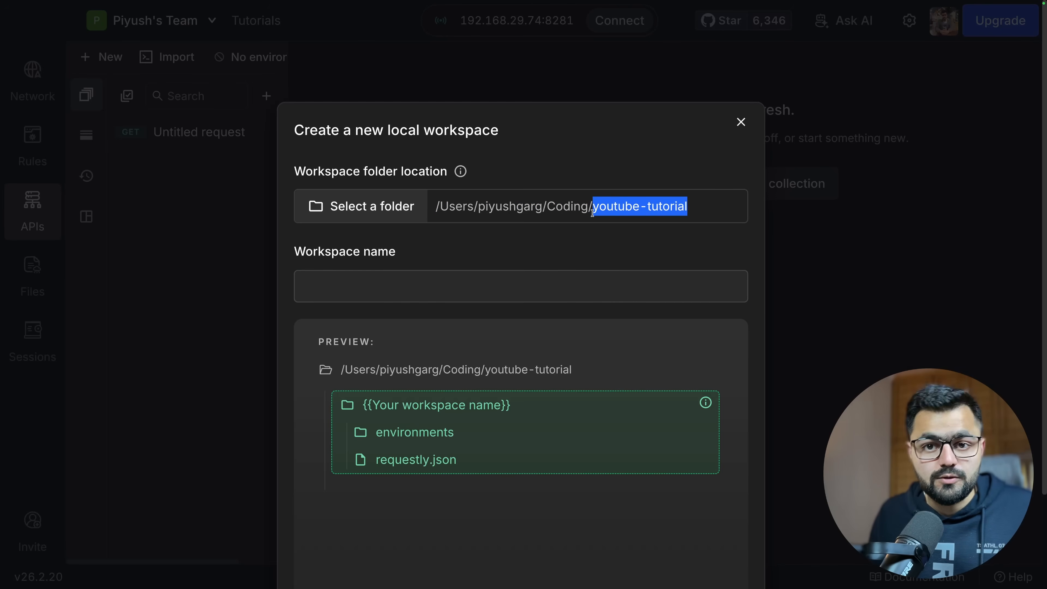
click(455, 300)
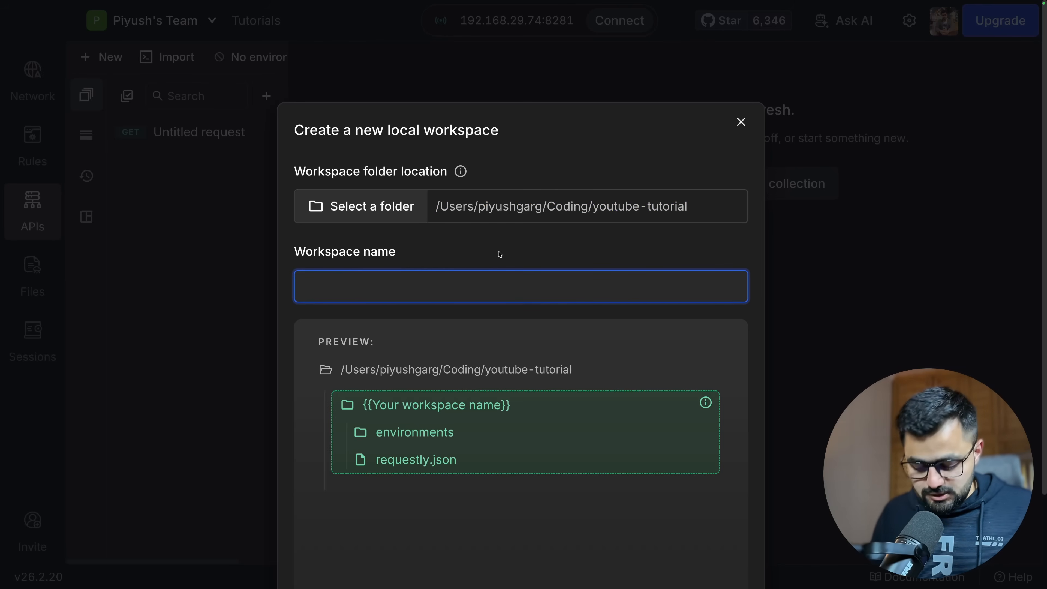
text(Piyush )
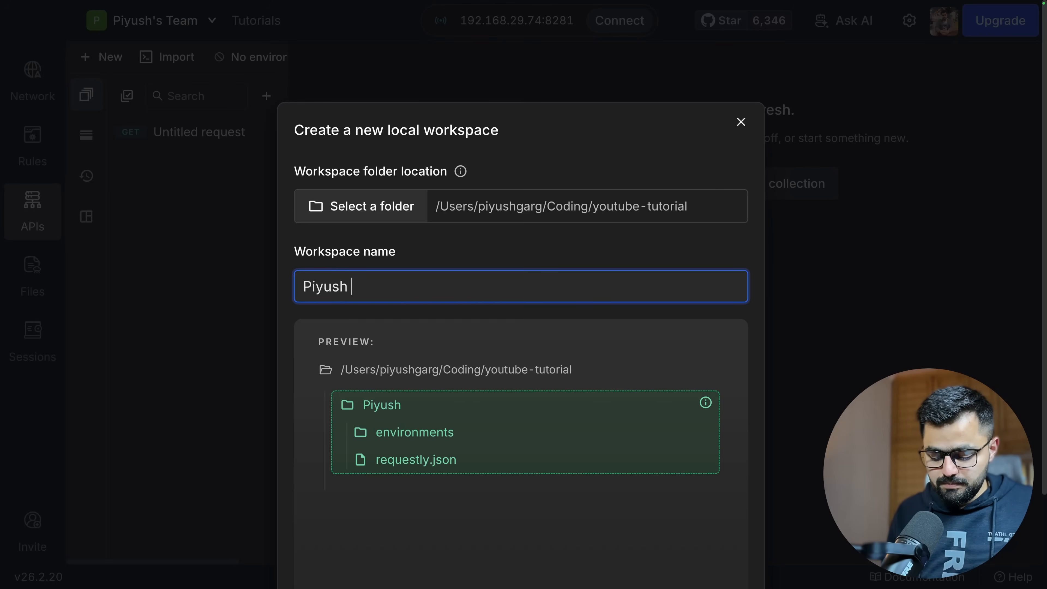
text(Pers)
key(BackSpace)
key(BackSpace)
key(BackSpace)
key(BackSpace)
key(BackSpace)
text('s YT Wor)
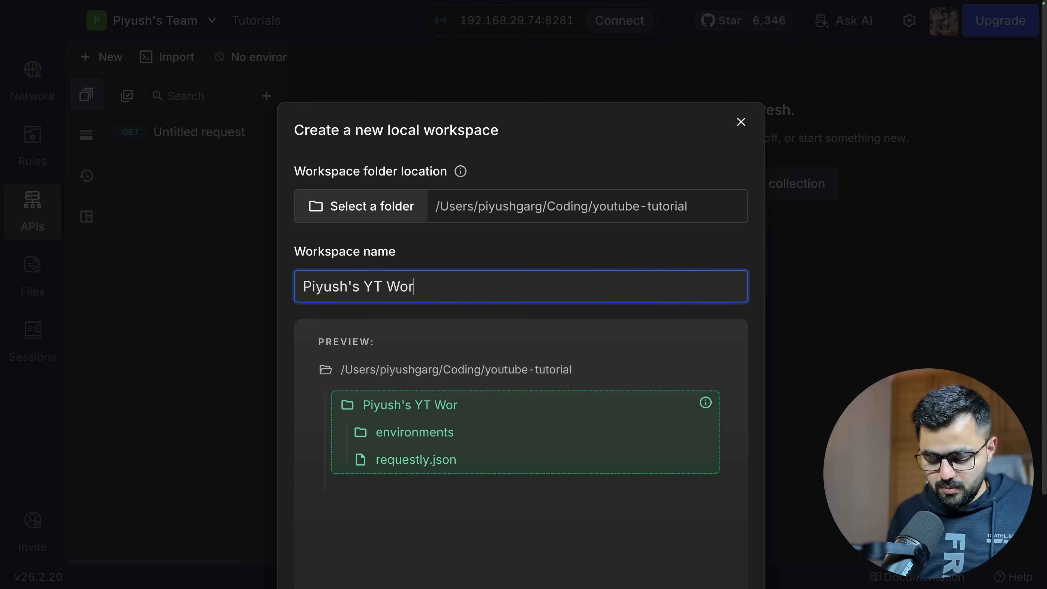
text(kspace)
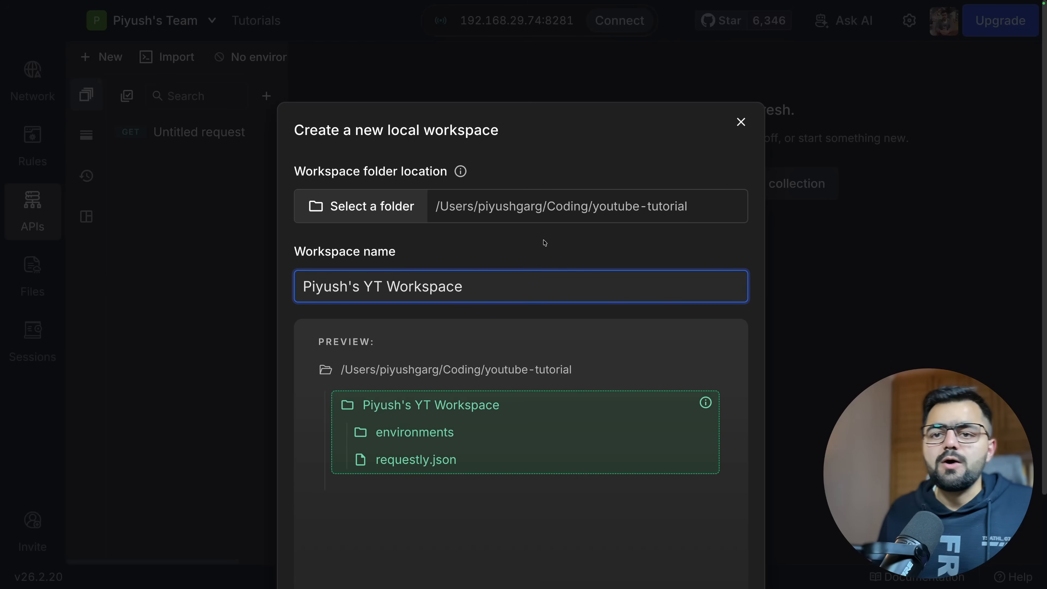
scroll(617, 312, down, 3)
key(Return)
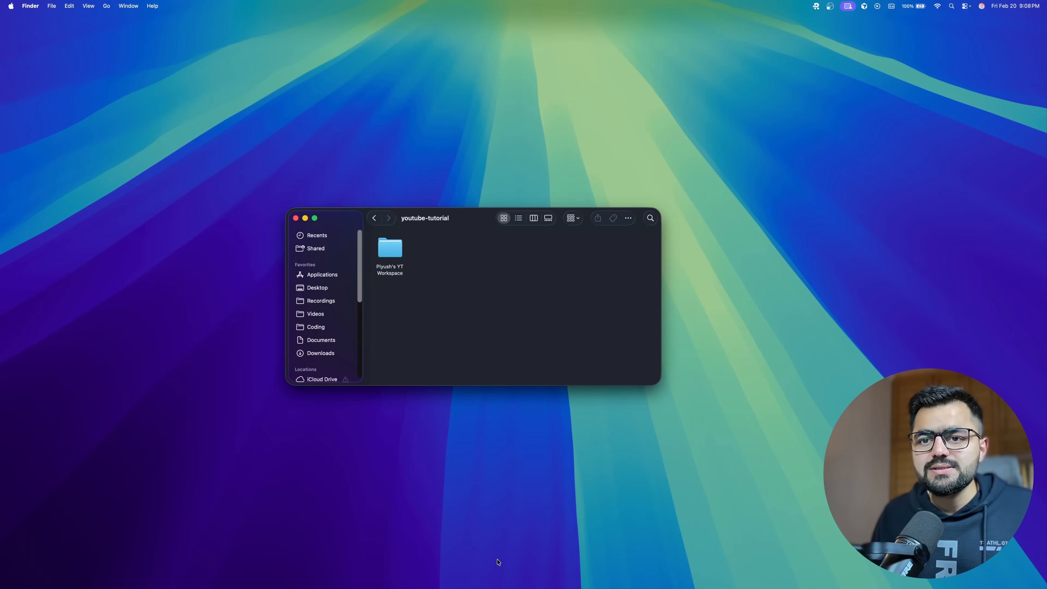
Step: Inspect the files inside the new YT Workspace folder in Finder, and return to Requestly
click(388, 247)
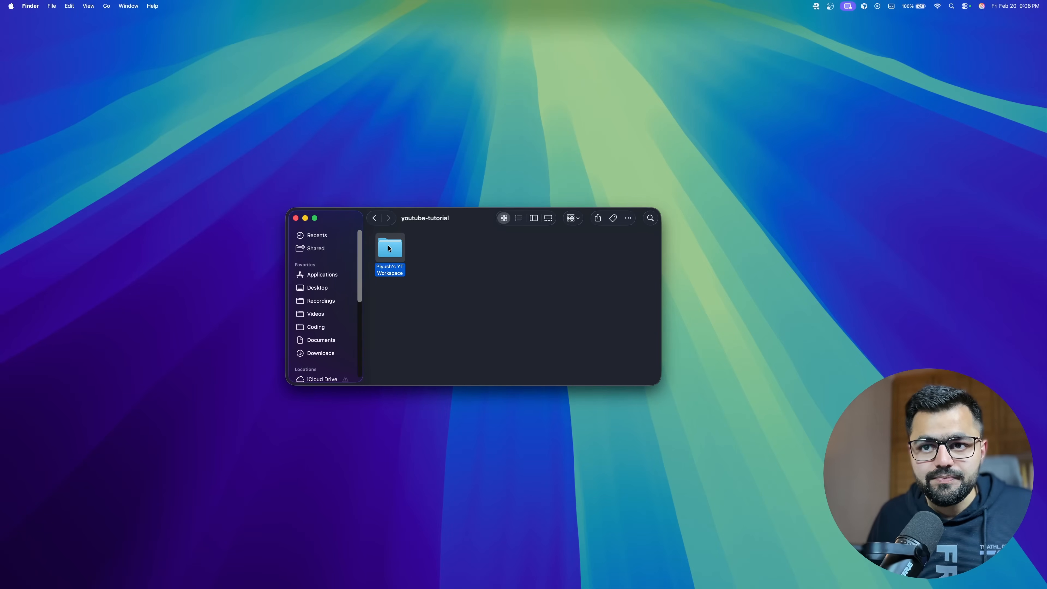
double_click(390, 248)
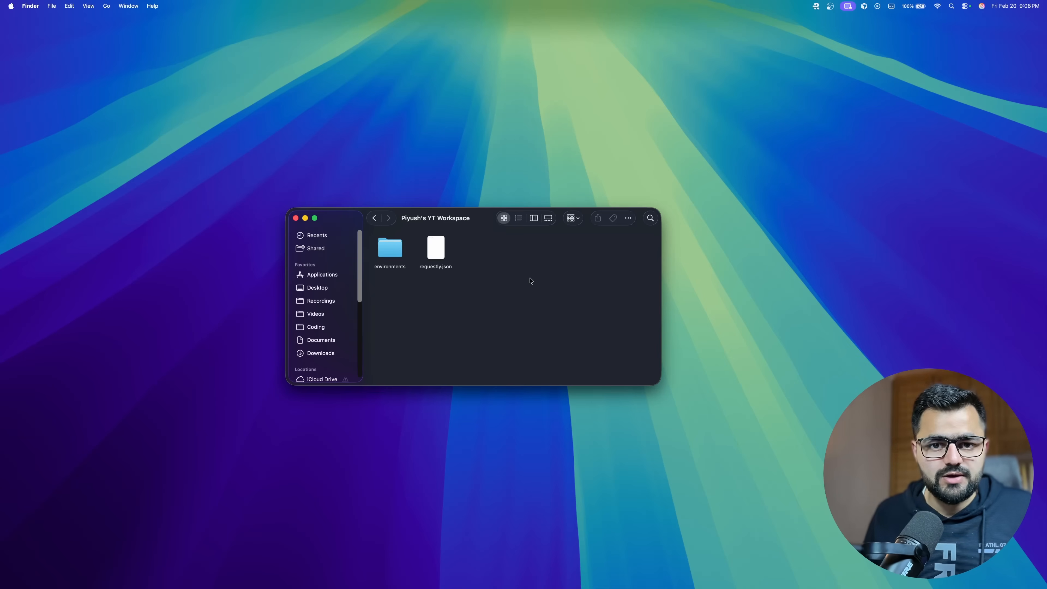
key(ctrl+Right)
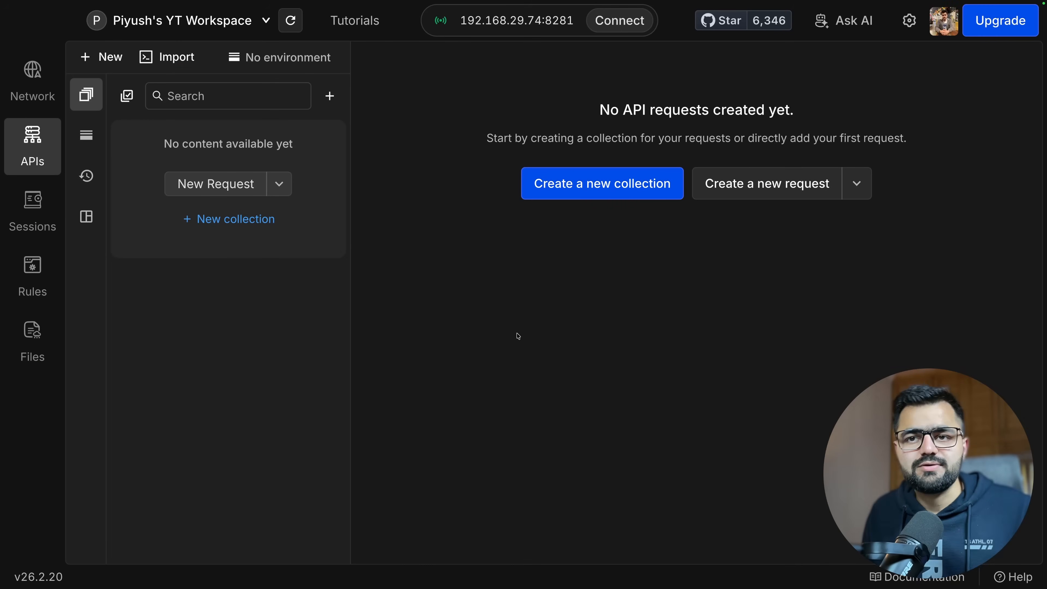
key(super+minus)
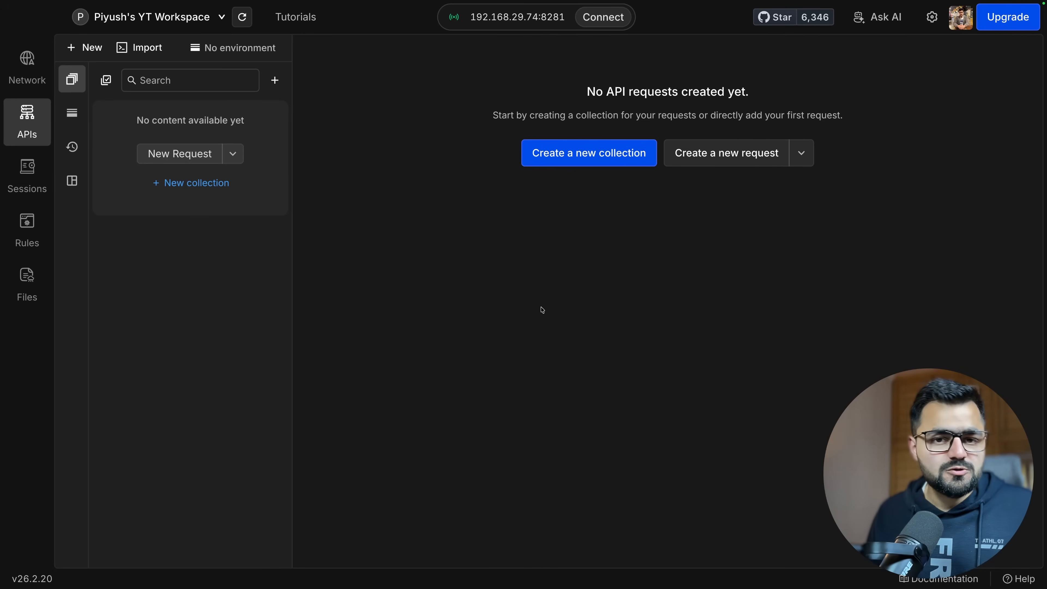
Step: Switch to Chrome and open jsonplaceholder.typicode.com in a new tab, going to its Try it example
key(ctrl+Left)
key(ctrl+Right)
key(ctrl+Right)
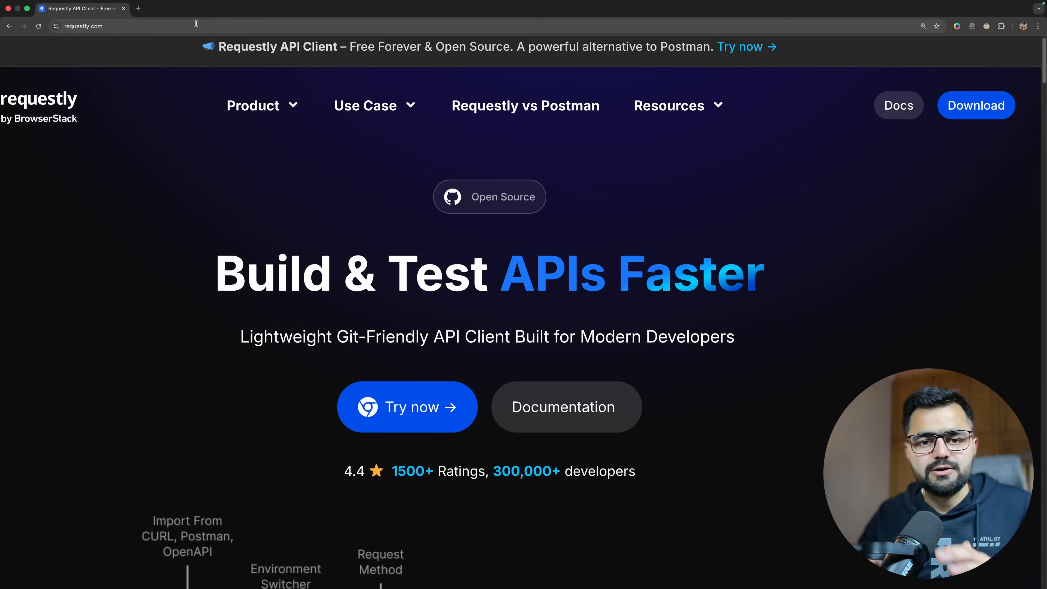
click(138, 8)
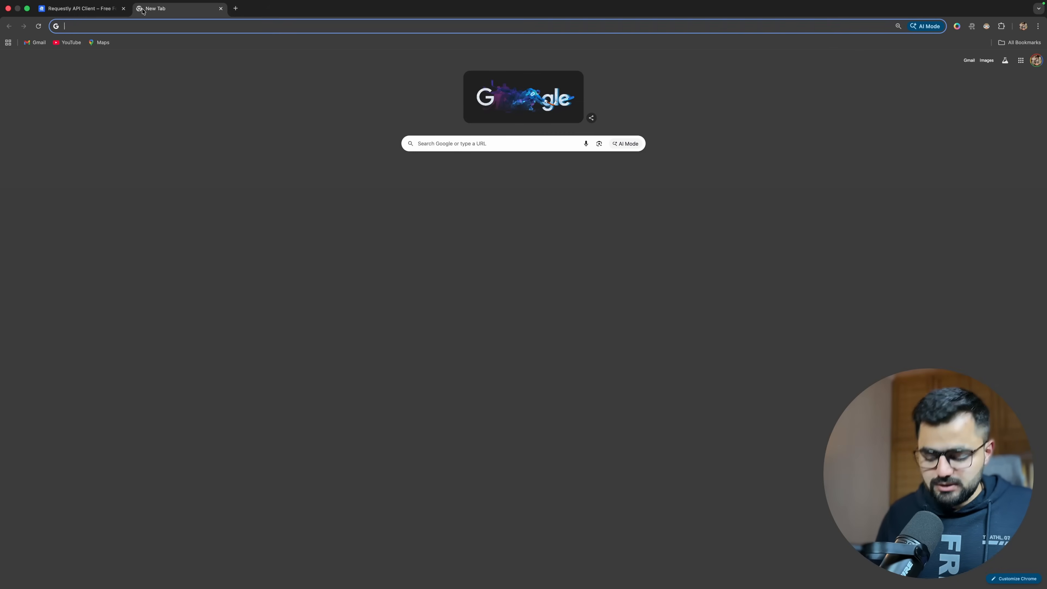
text(jsonpla)
key(Down)
key(Down)
key(Return)
click(265, 175)
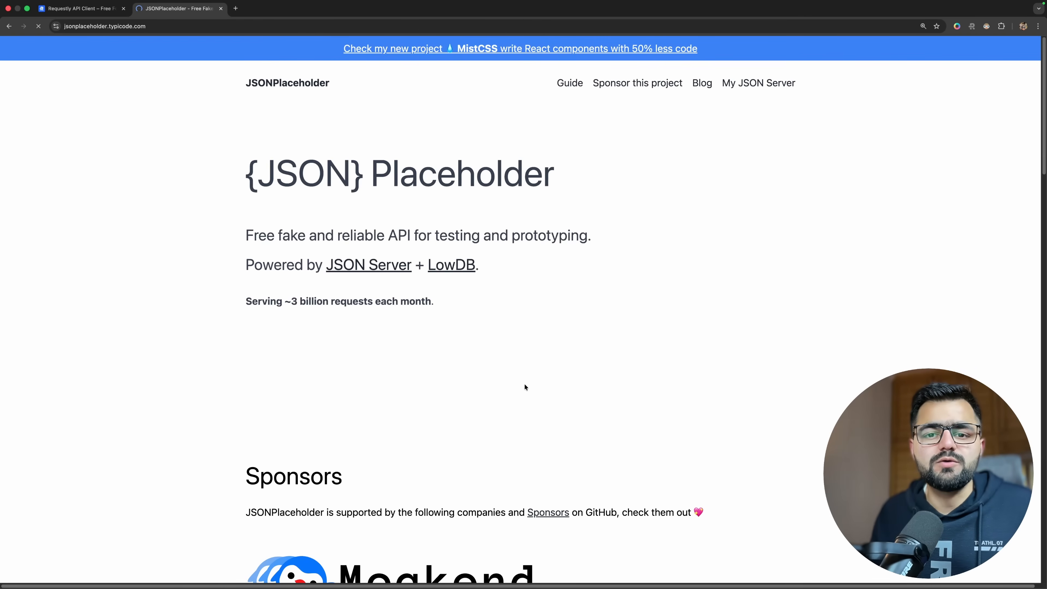
scroll(526, 381, down, 15)
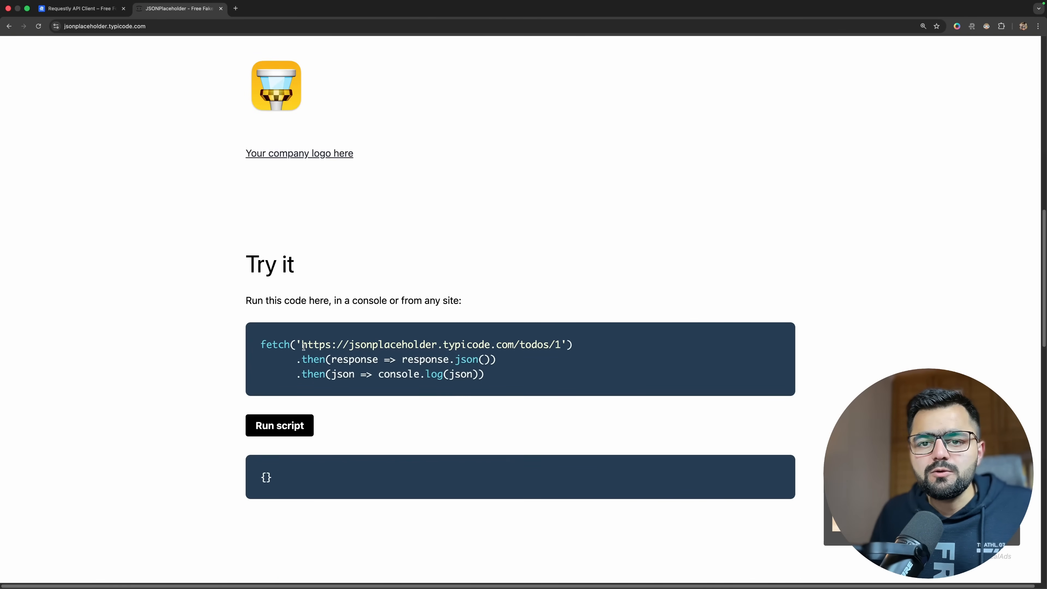
drag(303, 345, 550, 343)
key(super+c)
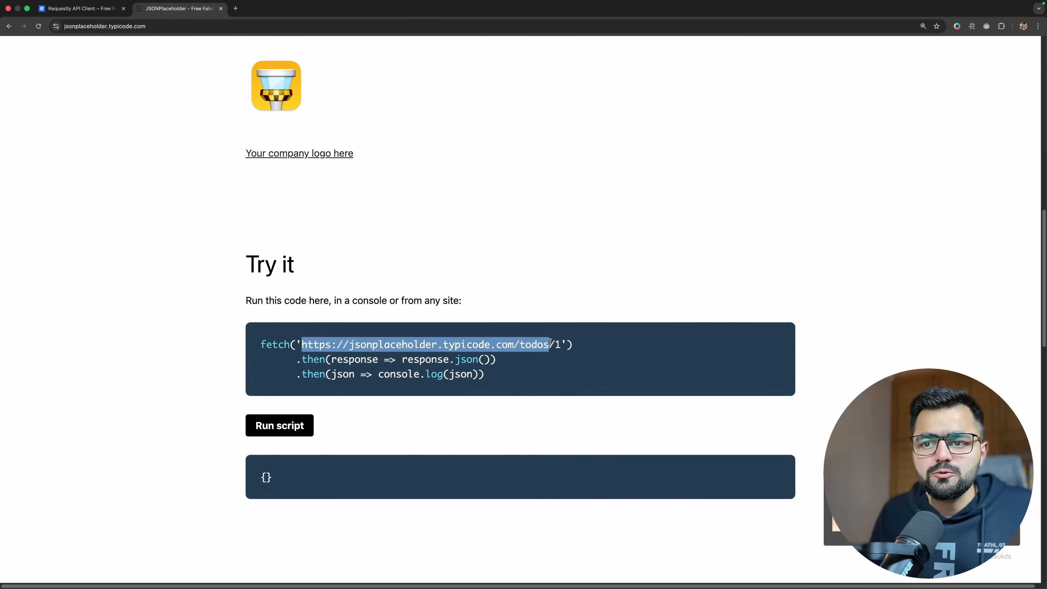
key(super+Tab)
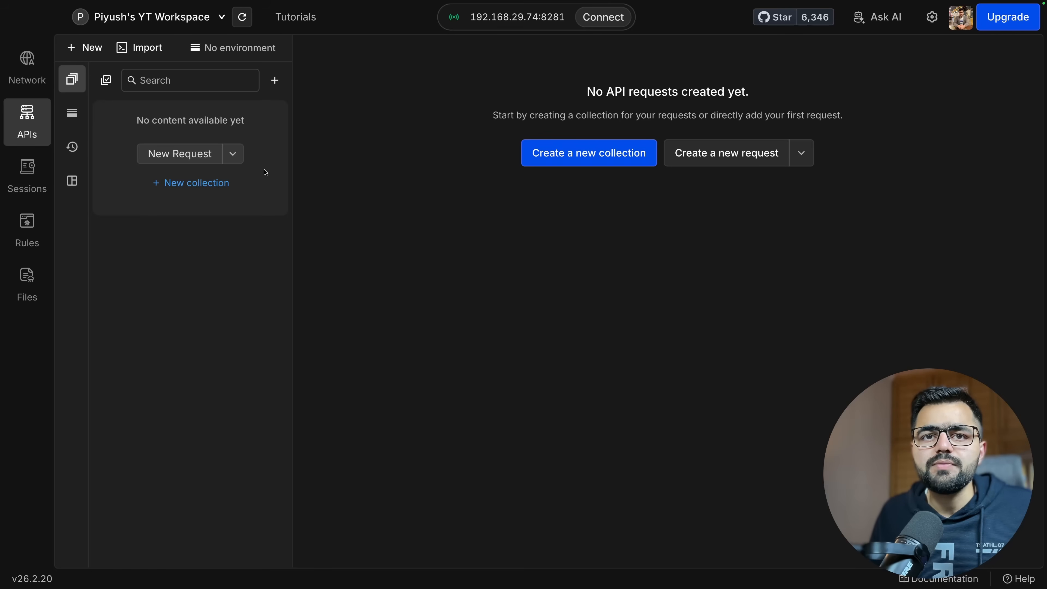
Step: Create a new collection named JSON Placeholder in the YT Workspace
click(216, 183)
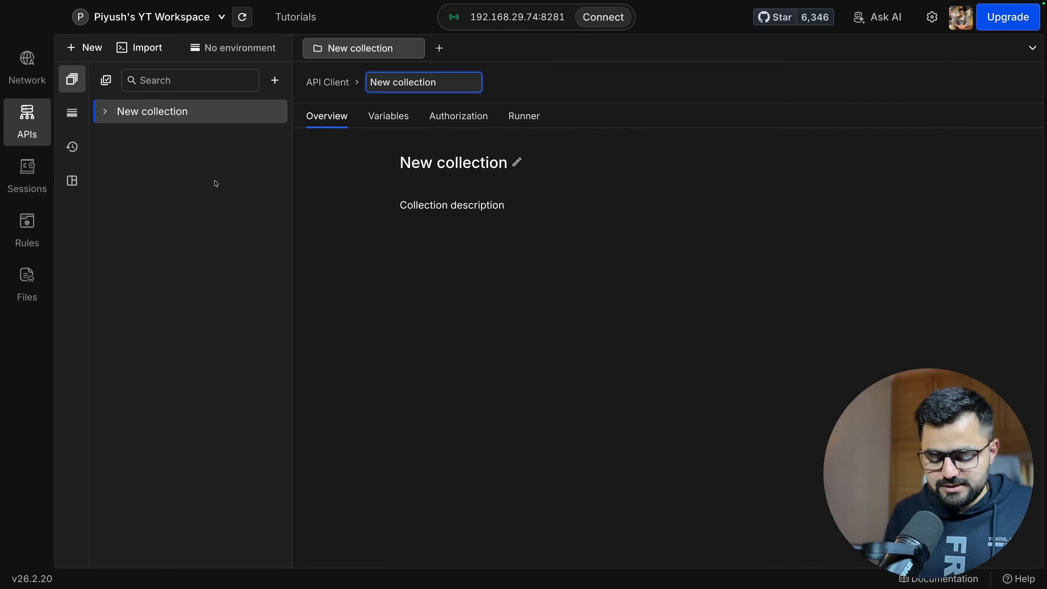
key(super+a)
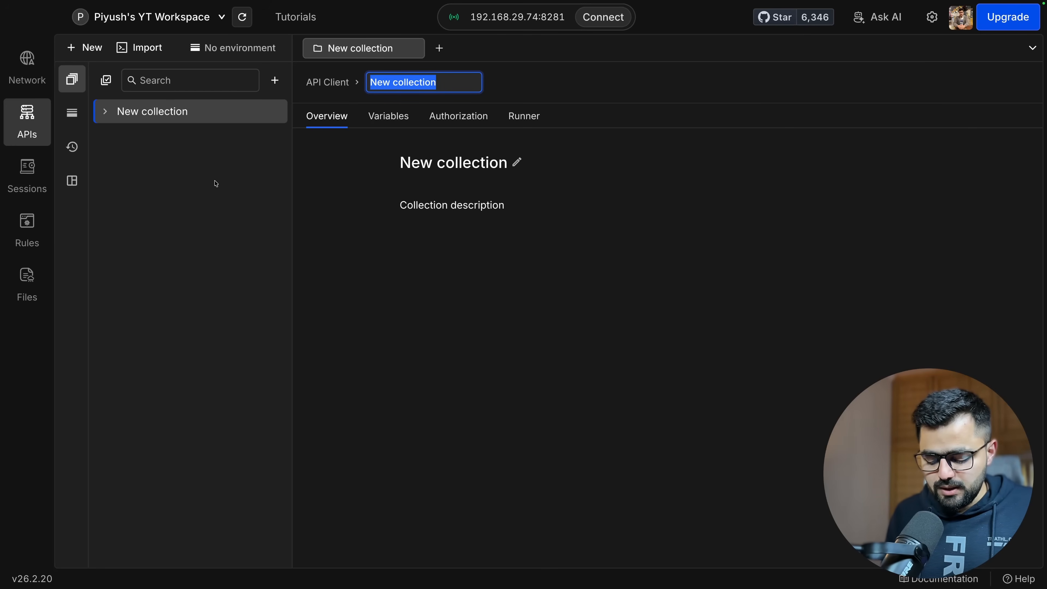
text(JSON )
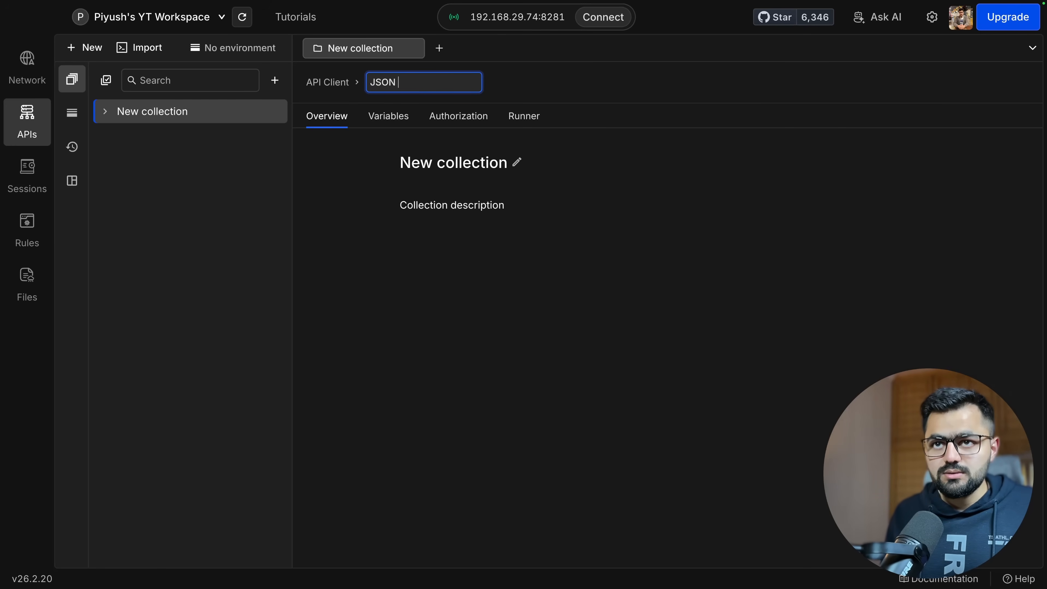
text(Place)
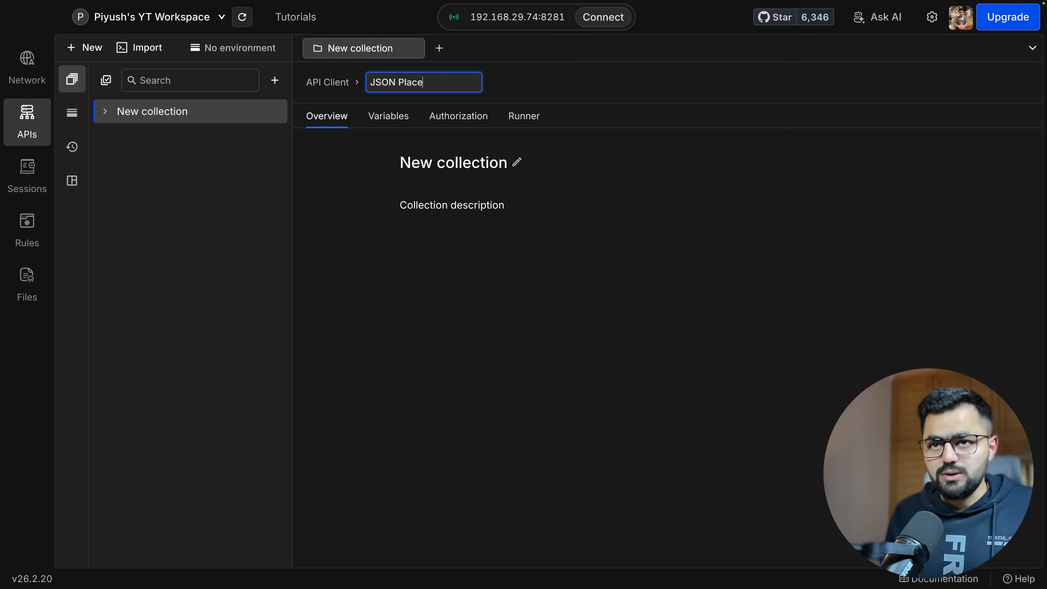
text(holder)
key(Return)
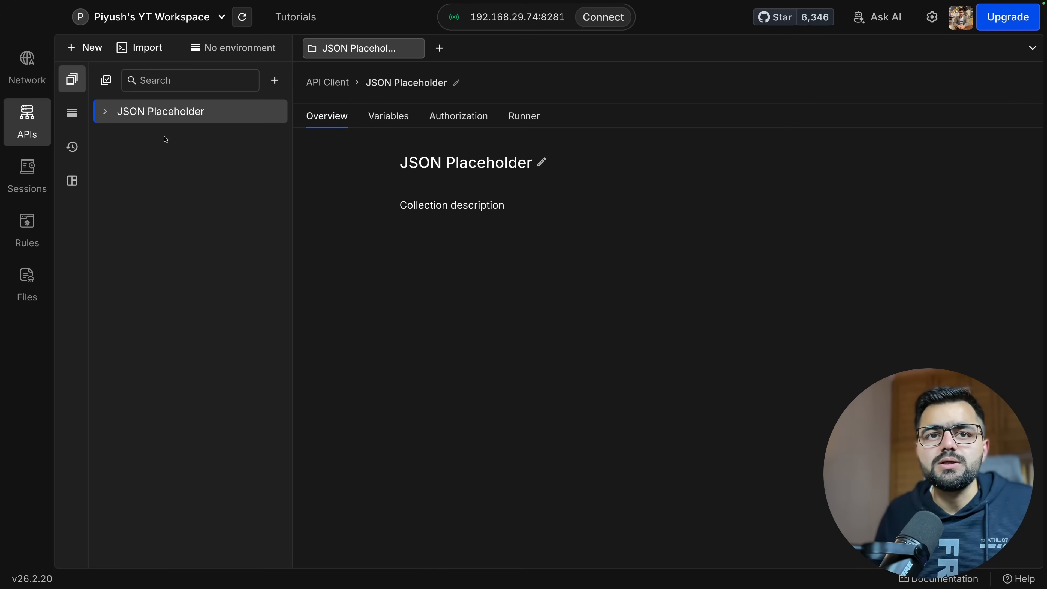
click(105, 111)
click(208, 178)
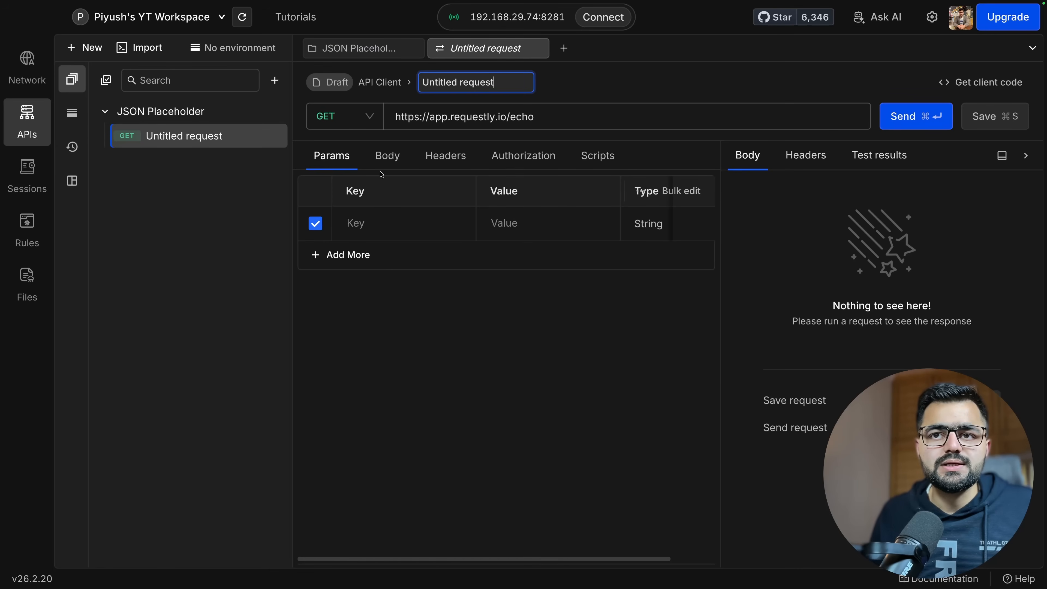
key(Return)
key(super+v)
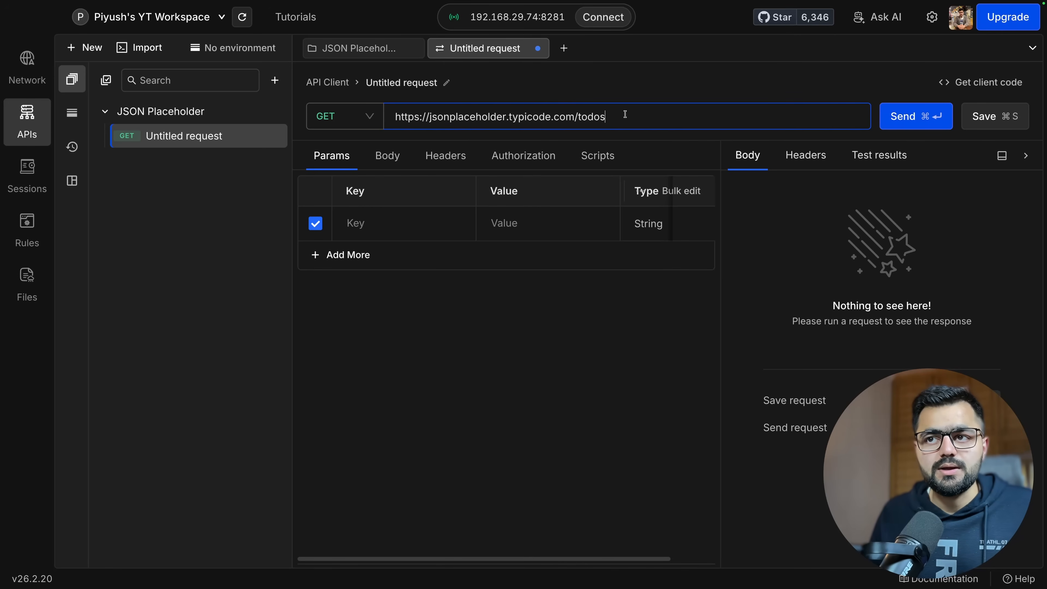
Step: Send the todos request and examine the response body in the enlarged view, returning to the request
click(315, 224)
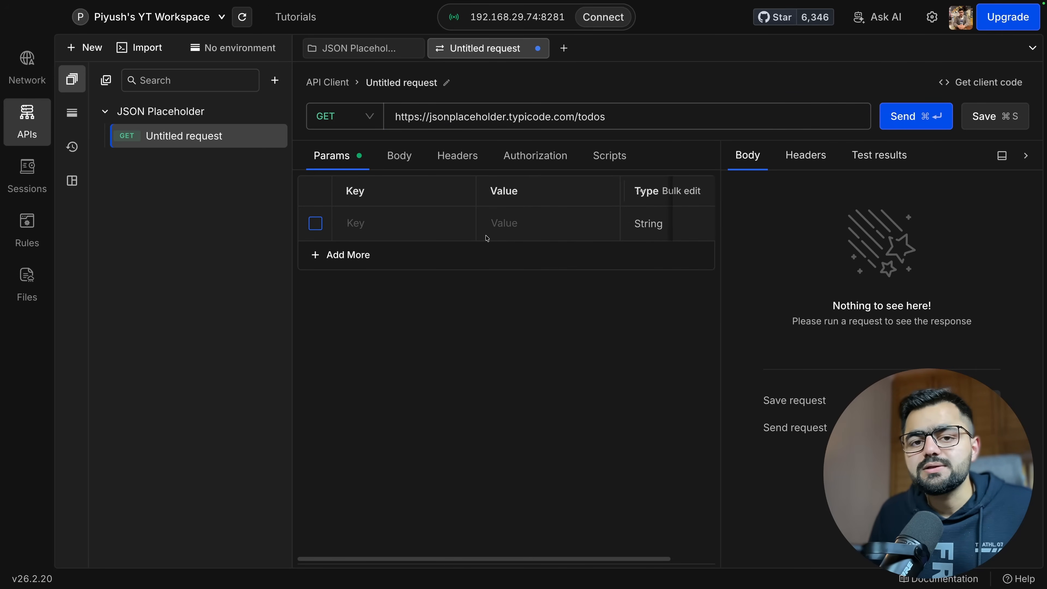
click(905, 117)
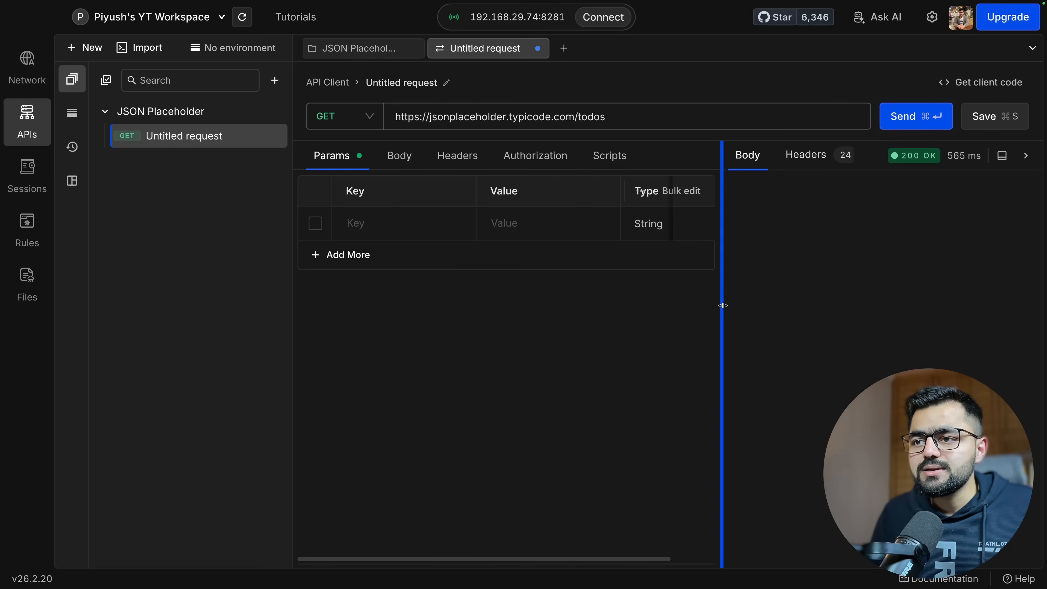
click(912, 116)
drag(790, 226, 825, 437)
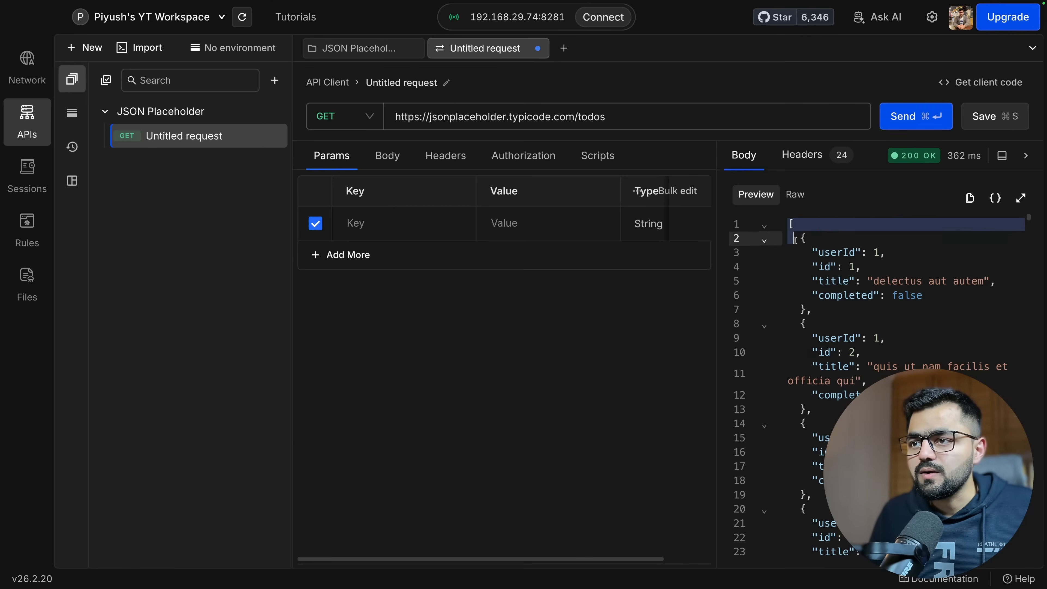
click(918, 323)
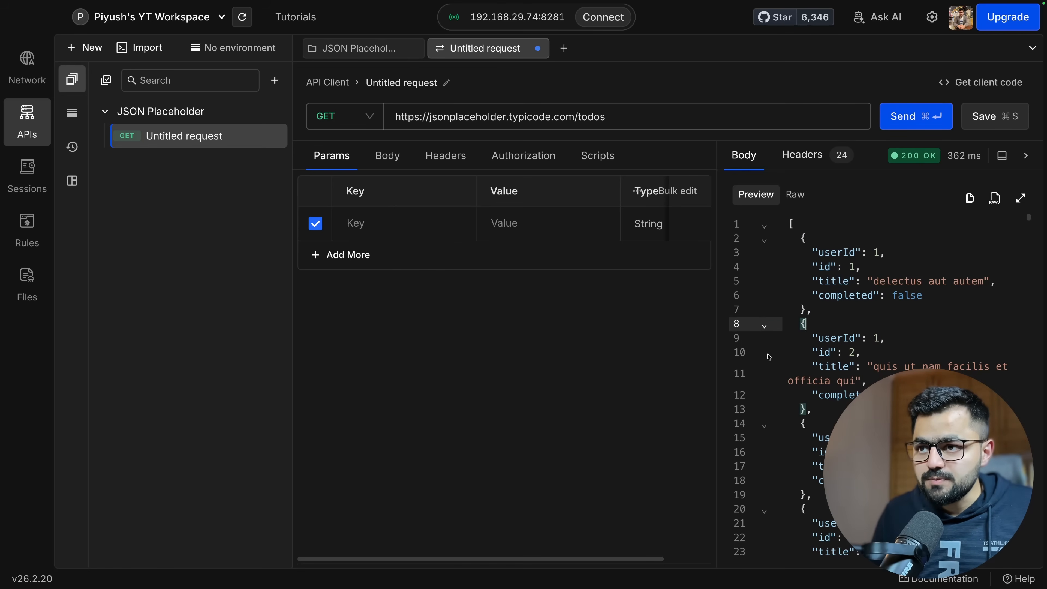
click(1021, 198)
scroll(490, 254, down, 15)
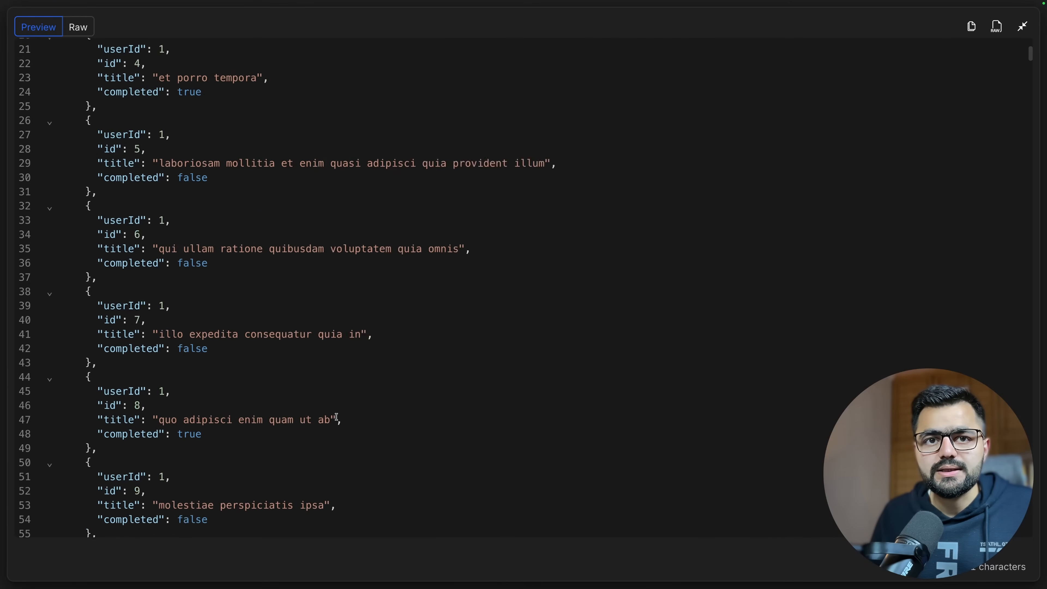
key(Escape)
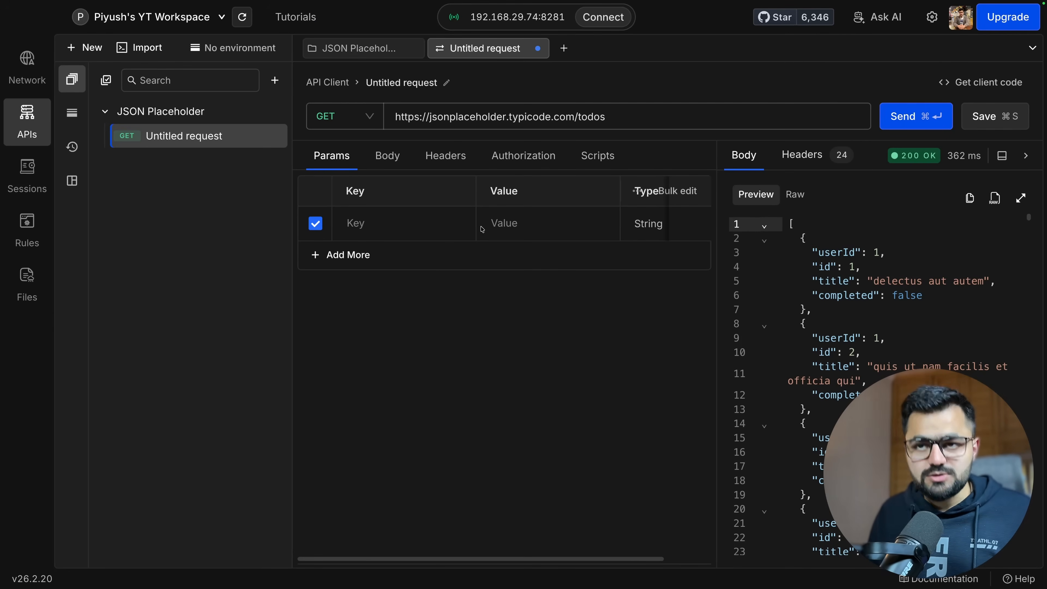
Step: Rename the untitled request as Get All Todos and save it
click(446, 83)
key(ctrl+a)
text(Get All)
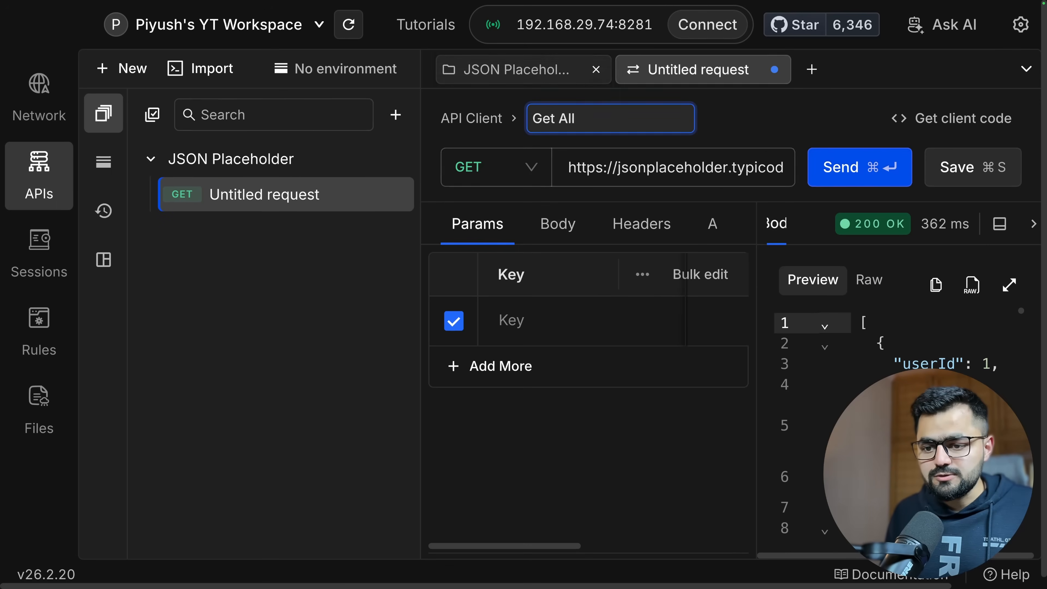
text( Todos)
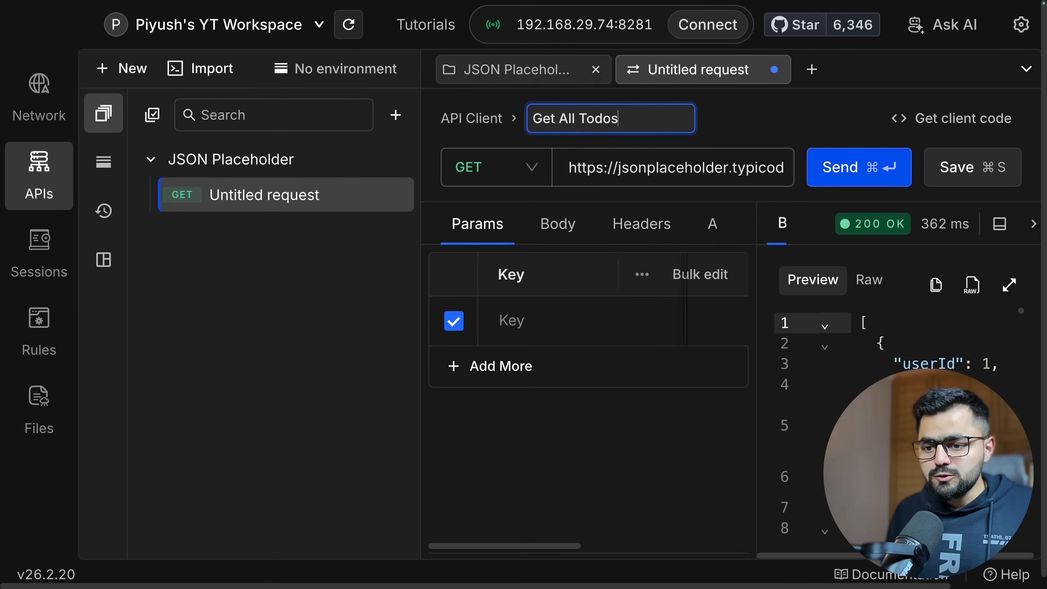
key(Return)
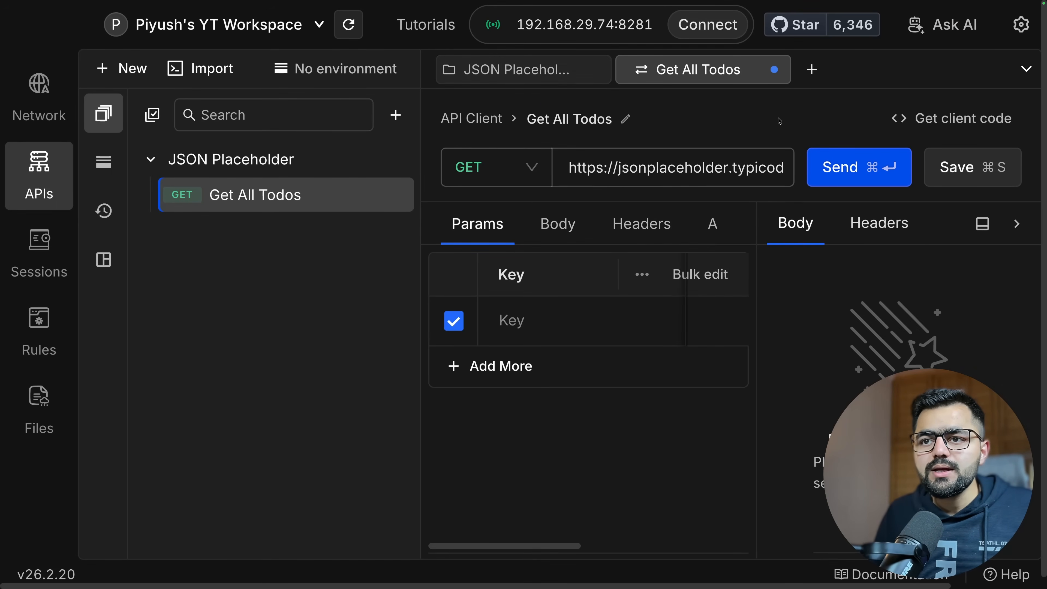
key(super+s)
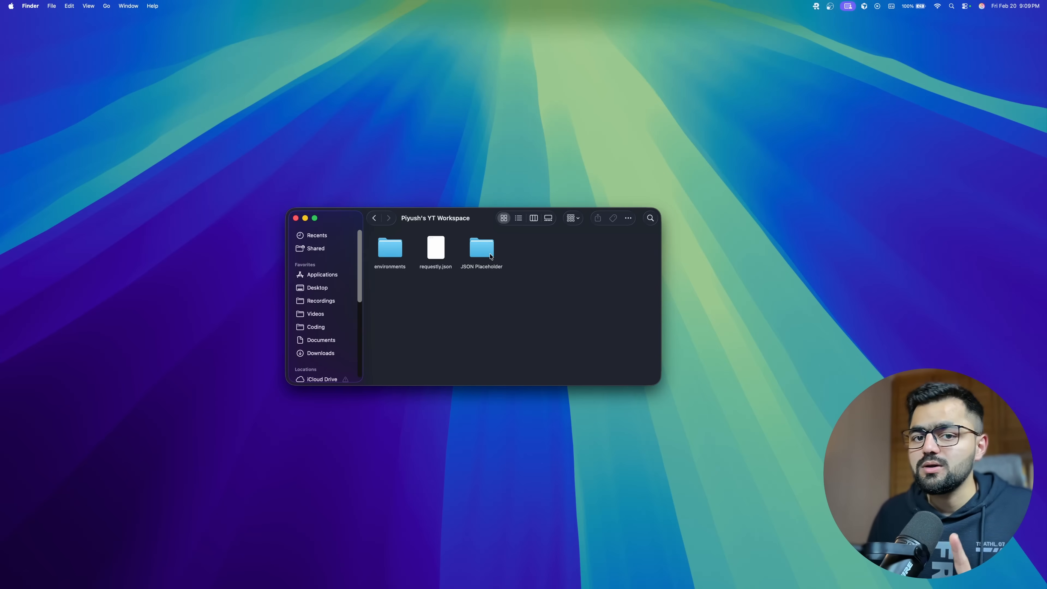
Step: Inspect the JSON Placeholder folder in Finder and go back to the workspace folder
double_click(490, 256)
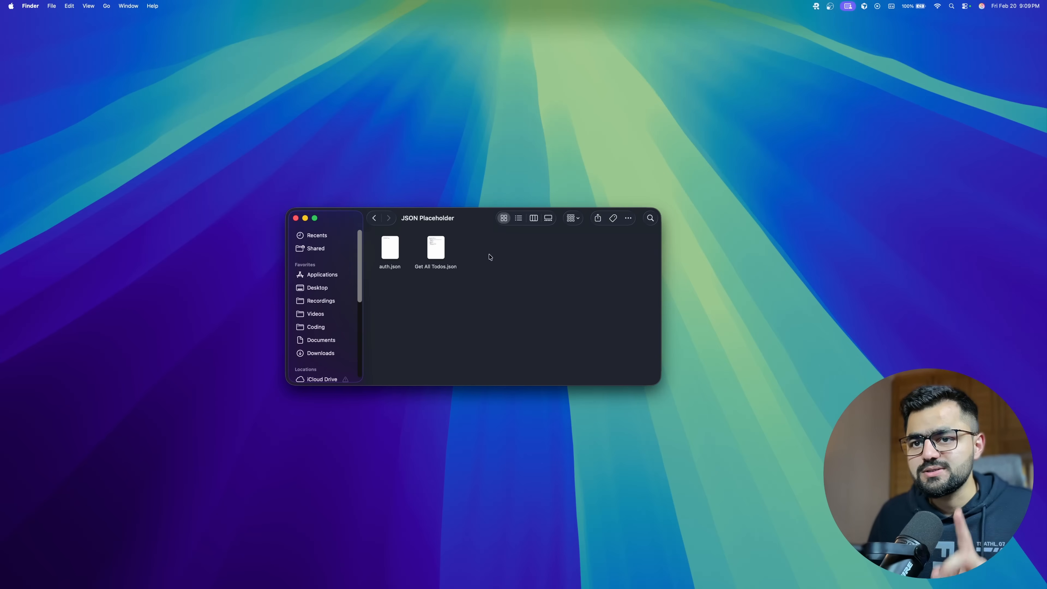
click(374, 218)
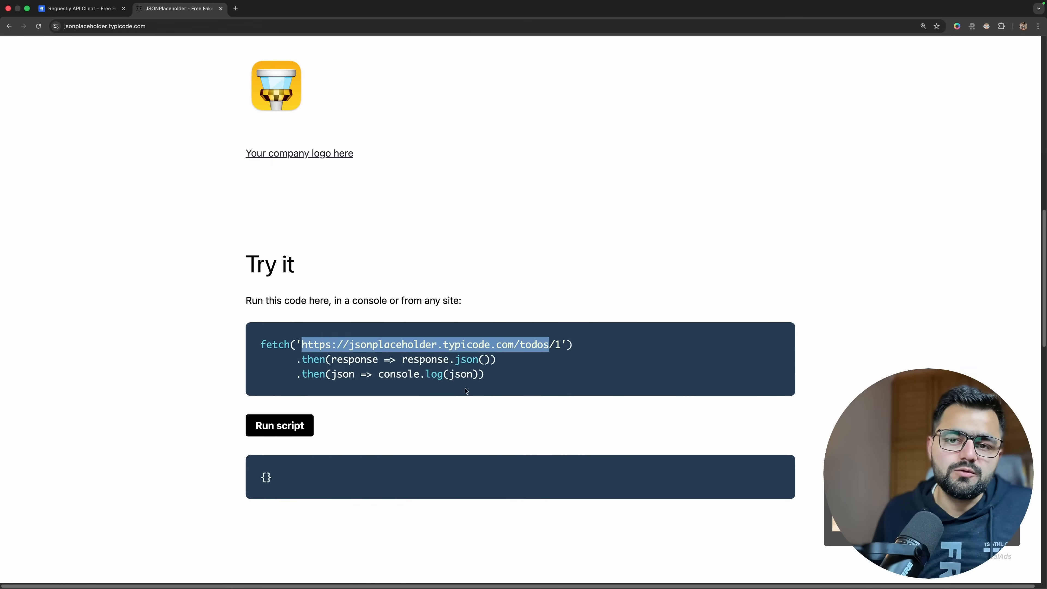
scroll(462, 395, down, 10)
scroll(330, 346, up, 10)
drag(561, 303, 302, 302)
key(super+c)
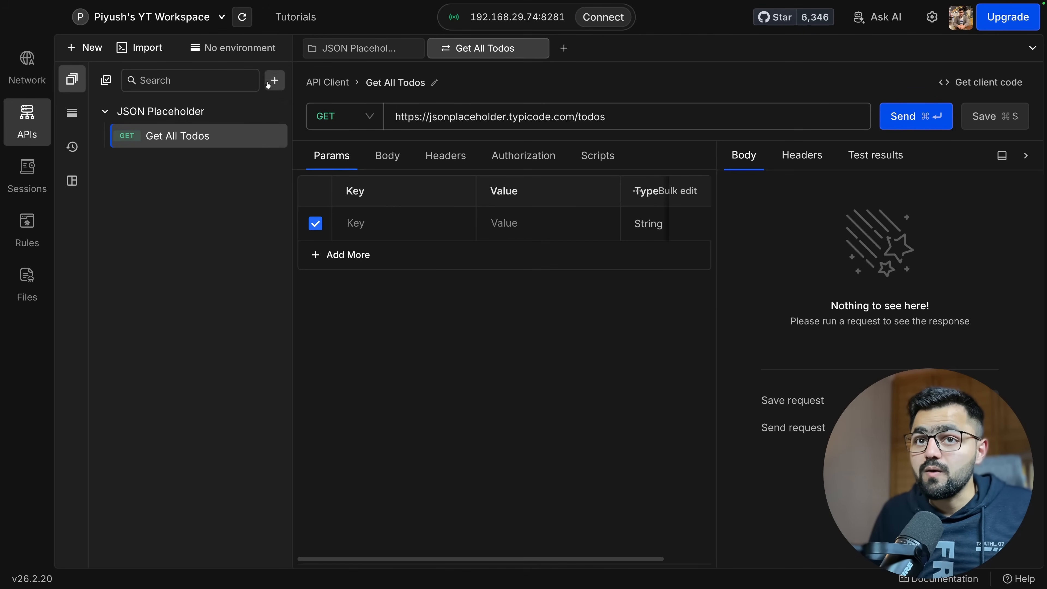
click(251, 111)
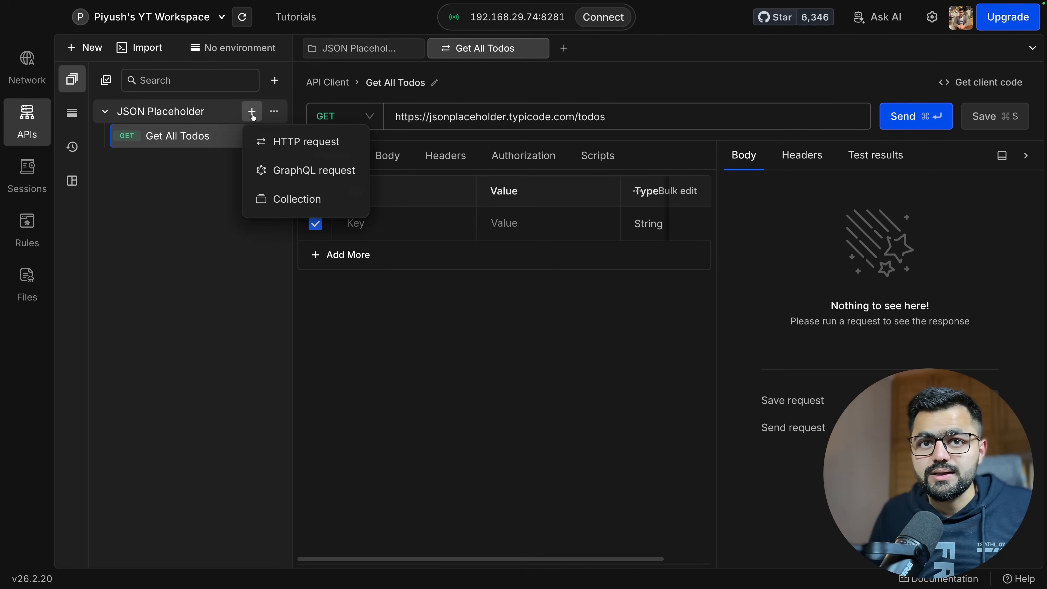
click(290, 142)
triple_click(452, 117)
key(super+v)
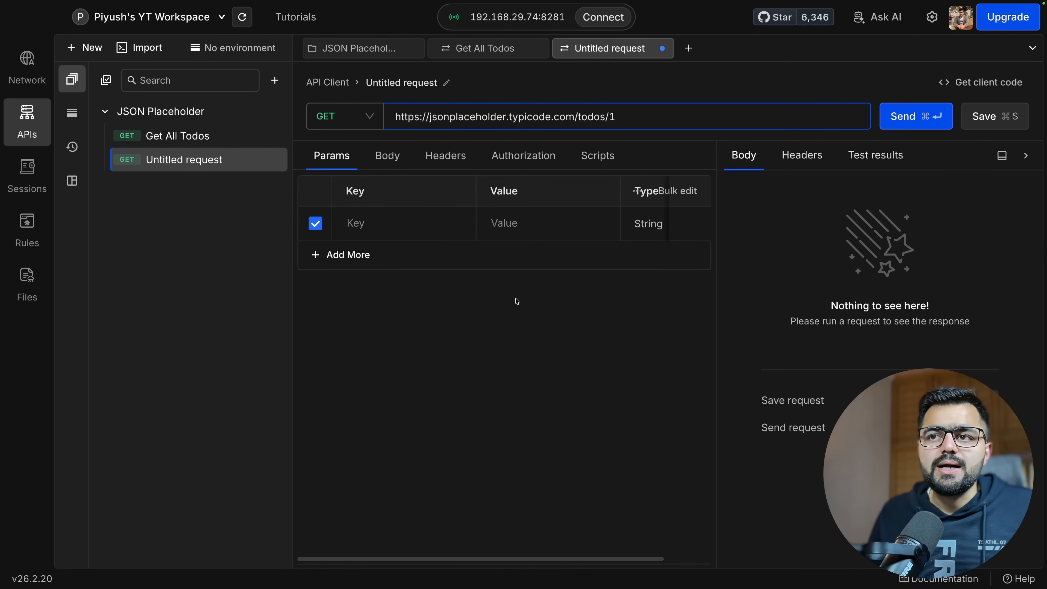
Step: Send the single-todo request and examine its response body
click(898, 120)
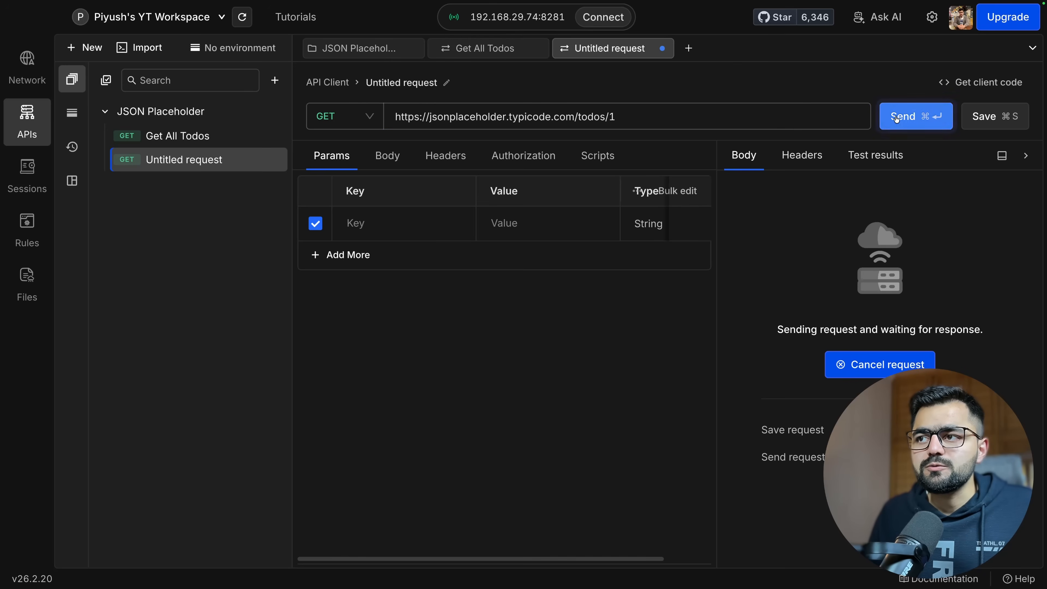
drag(775, 309, 775, 222)
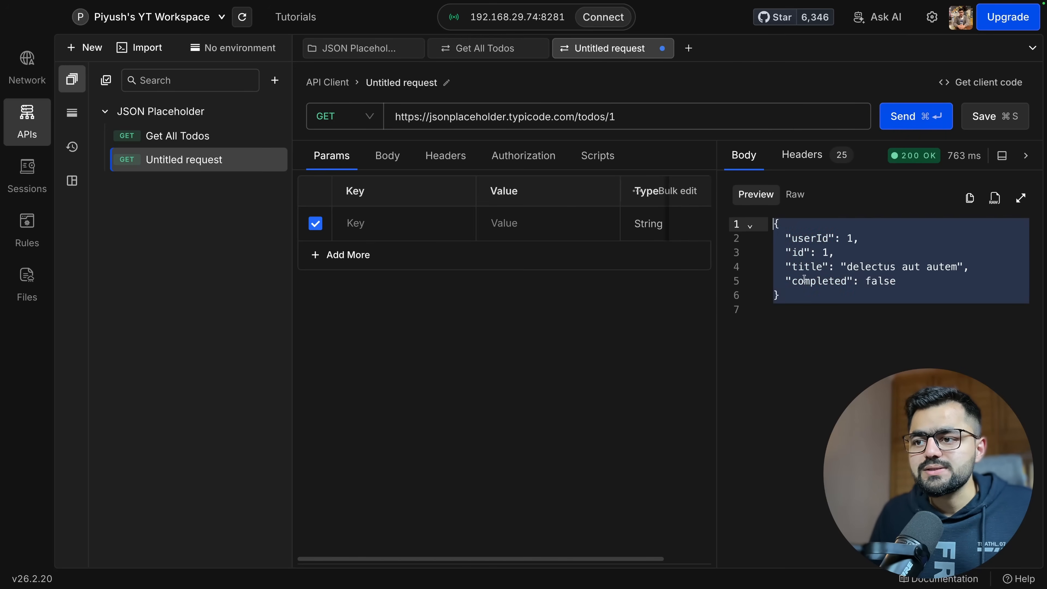
click(843, 326)
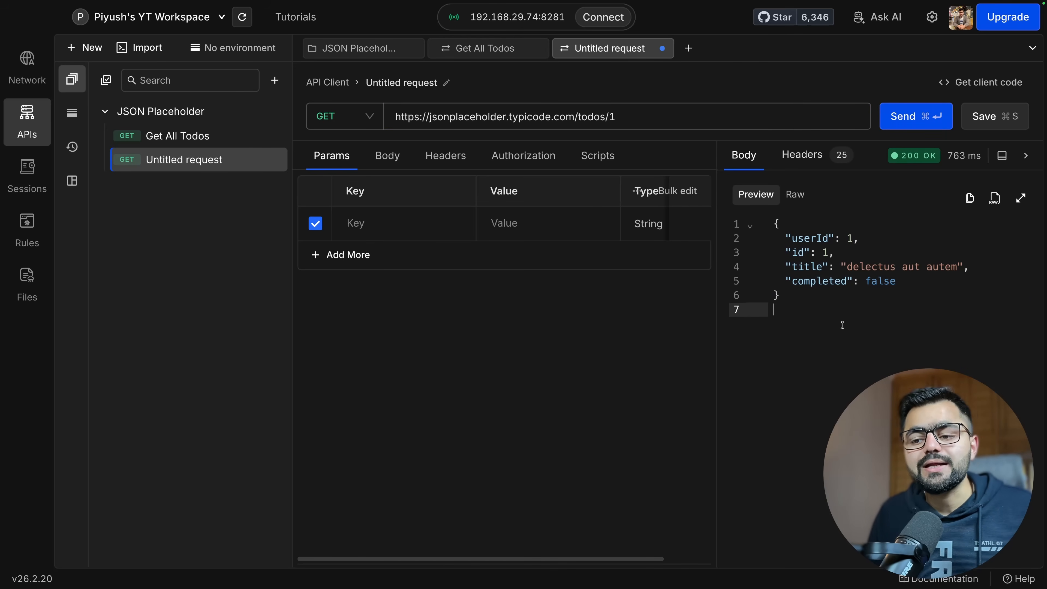
Step: Rename the new request as Get Todo By ID and save it
click(447, 83)
key(super+a)
text(Get)
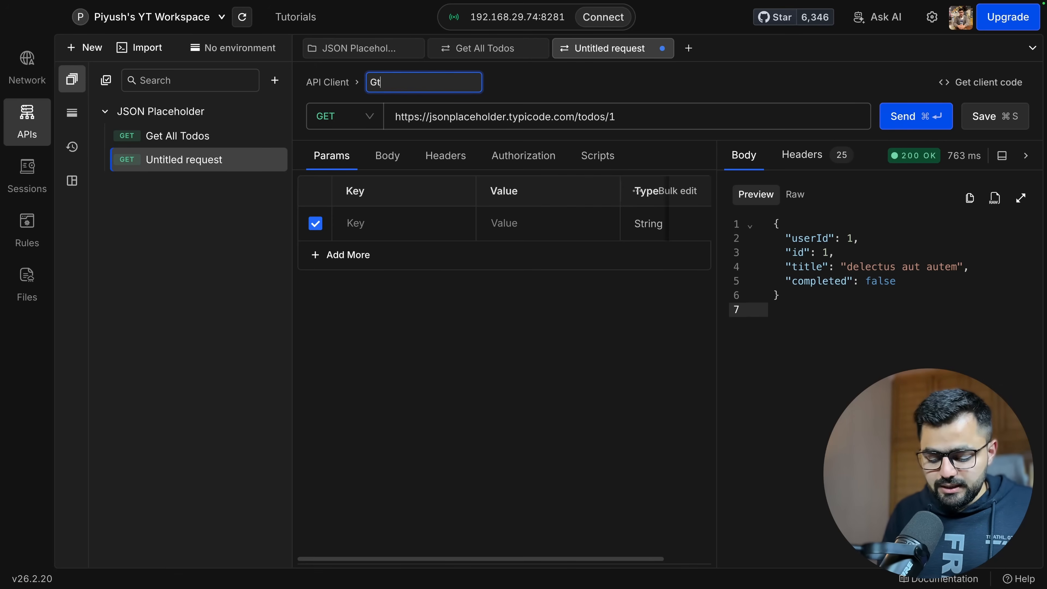
text( Todo By ID)
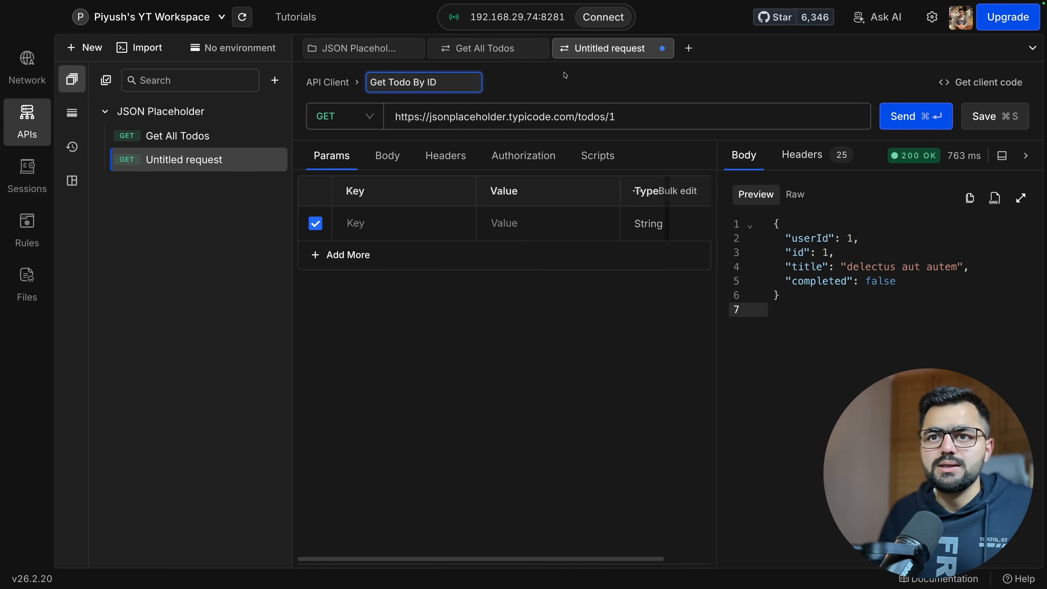
key(Return)
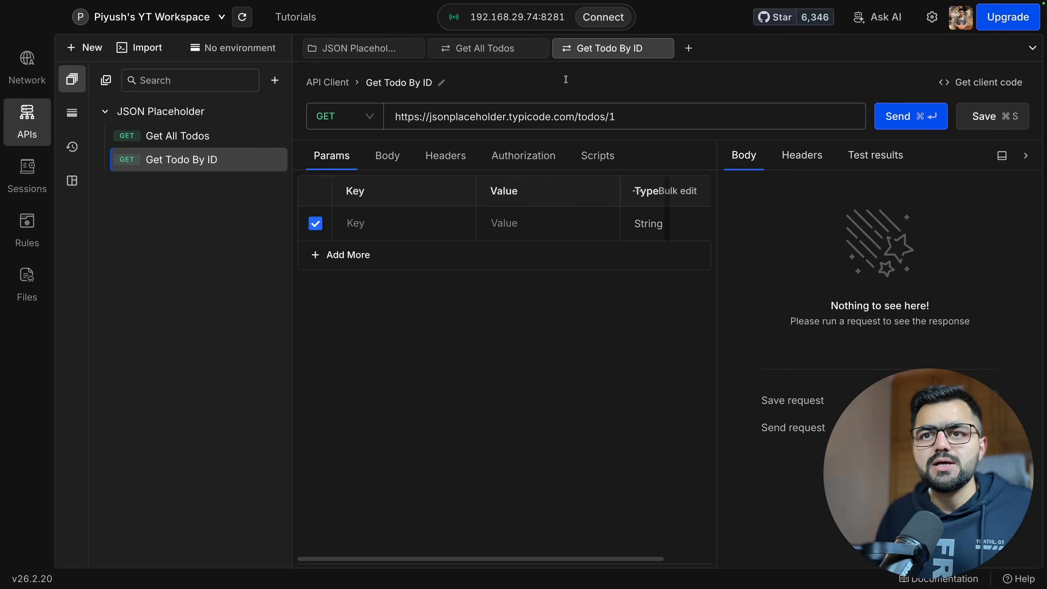
Step: Inspect the JSON Placeholder folder's files in Finder, and return to Requestly to resend the Get Todo By ID request
key(ctrl+Left)
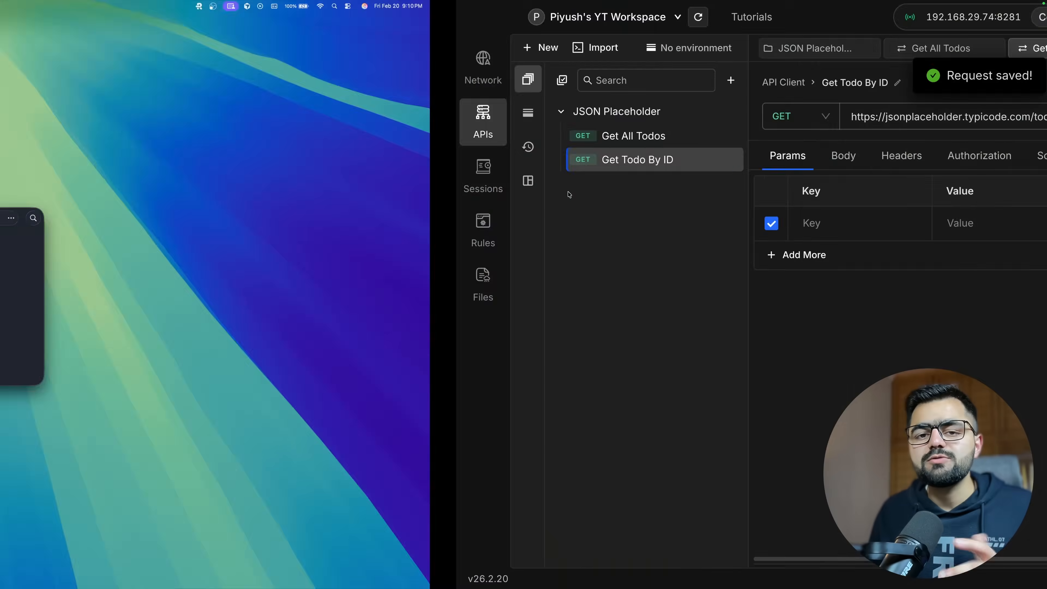
double_click(477, 251)
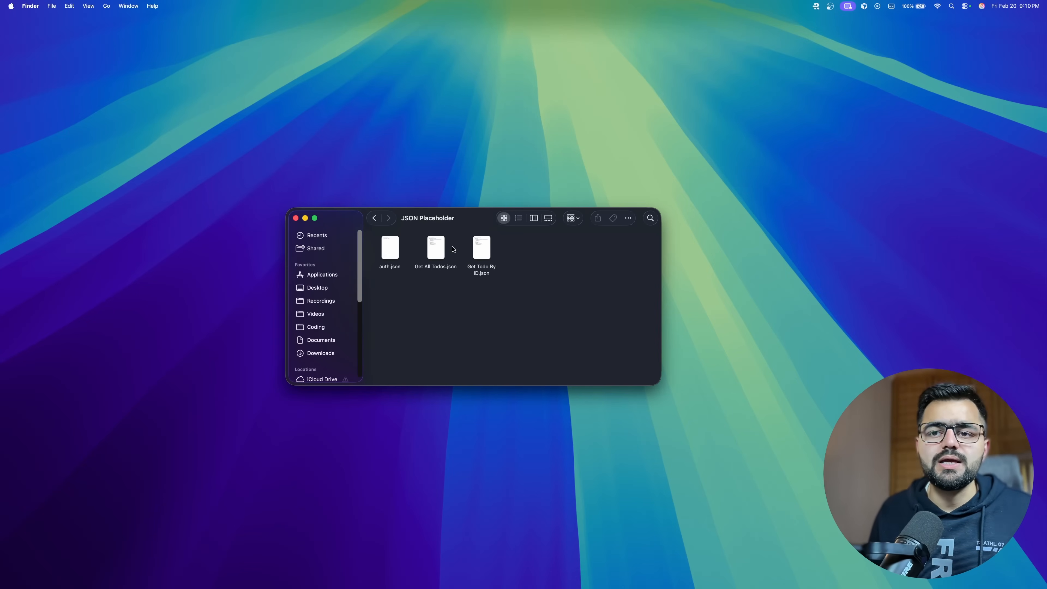
key(ctrl+Right)
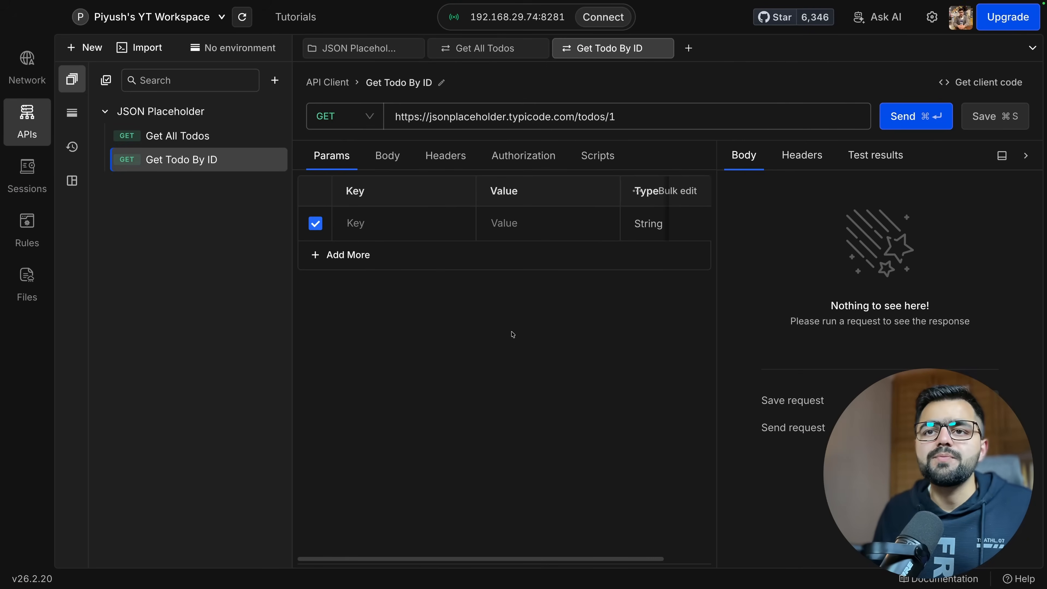
key(super+Return)
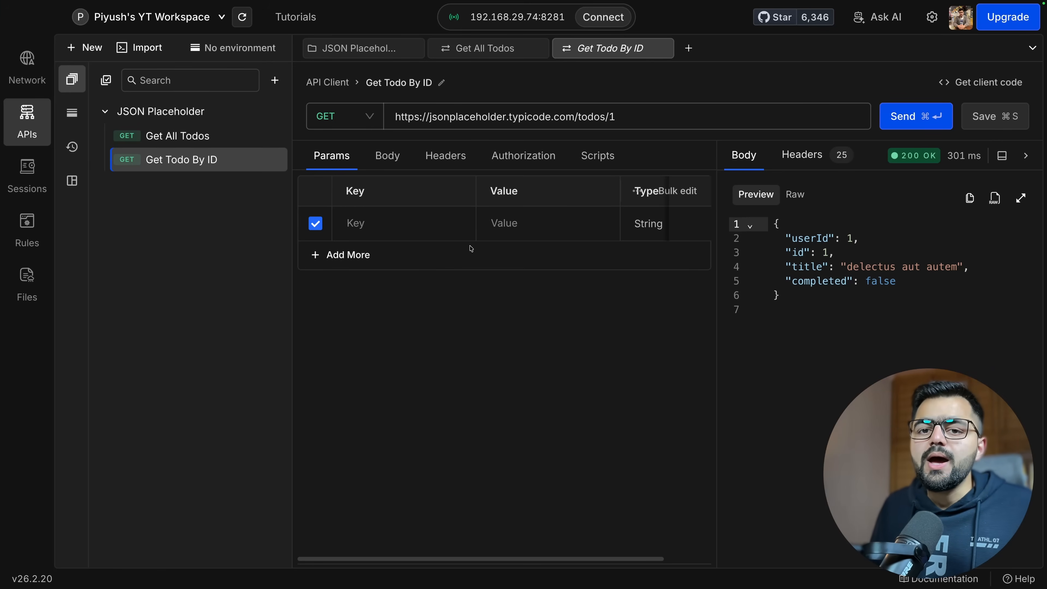
Step: Switch to Finder, go back to the YT Workspace folder and move its window slightly higher on the desktop
key(ctrl+Left)
click(374, 218)
drag(451, 214, 473, 171)
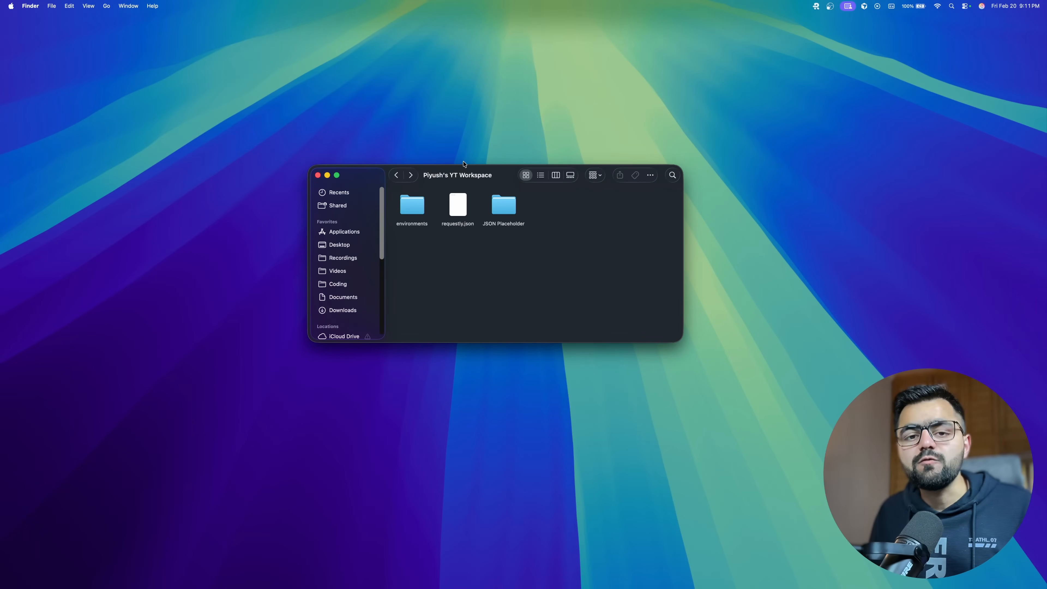
Step: Switch to Chrome, open github.com in a new tab and go to the account's list of repositories
key(ctrl+Right)
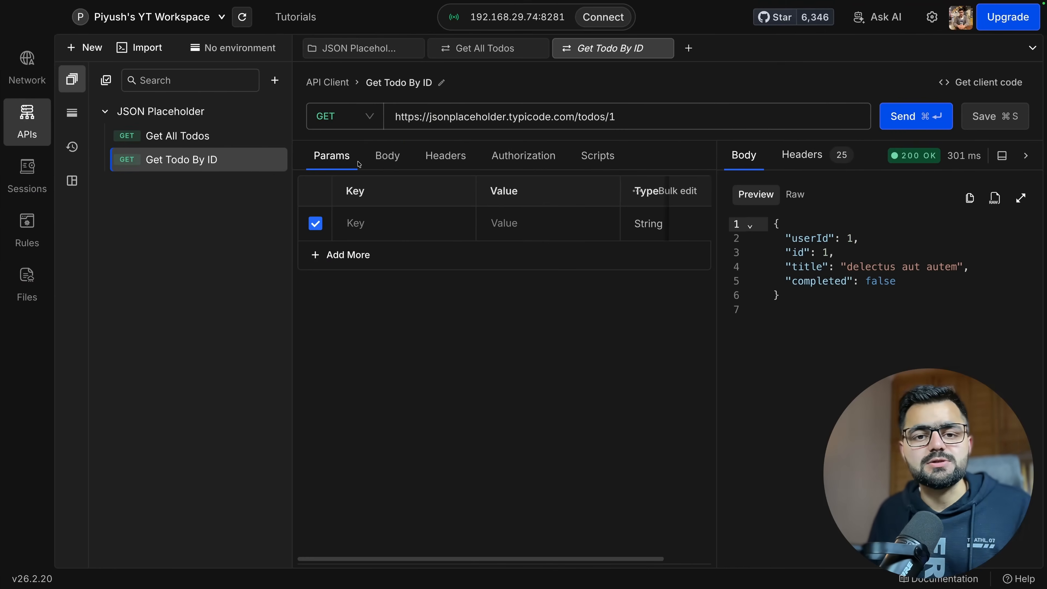
key(ctrl+Right)
key(super+t)
text(github)
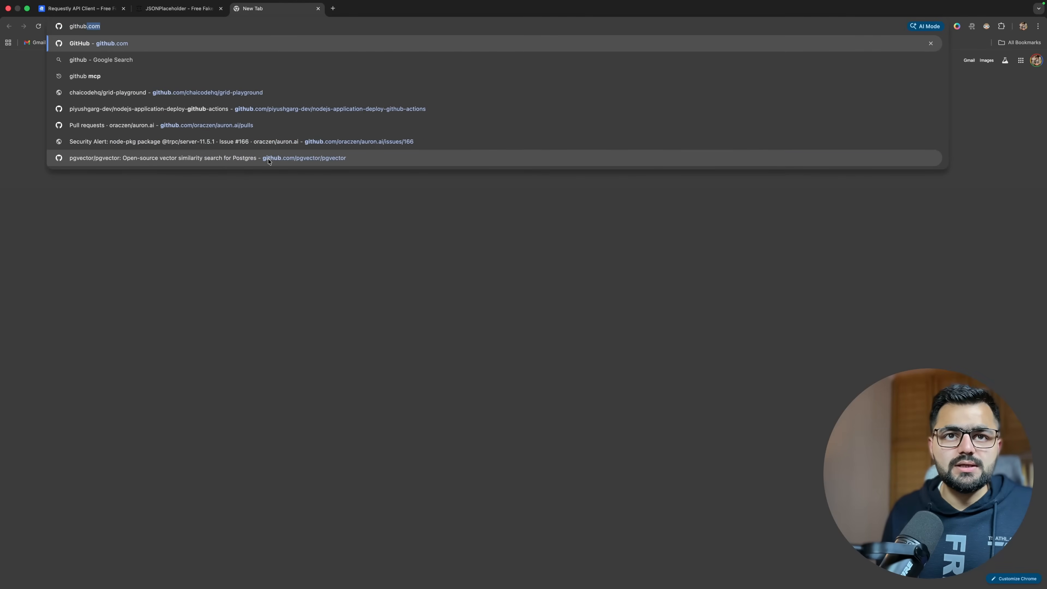
key(Return)
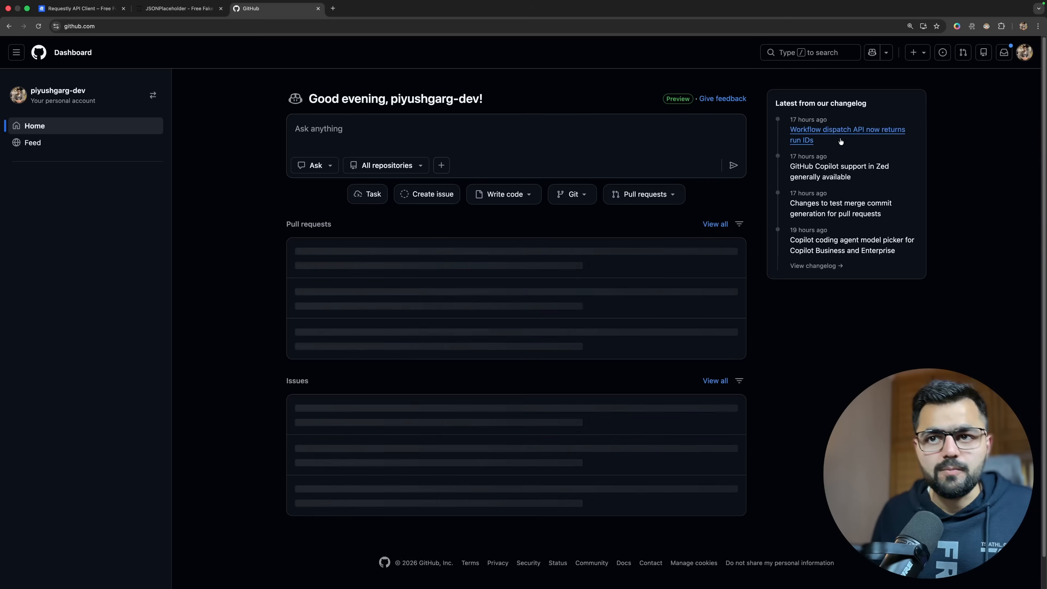
click(1029, 55)
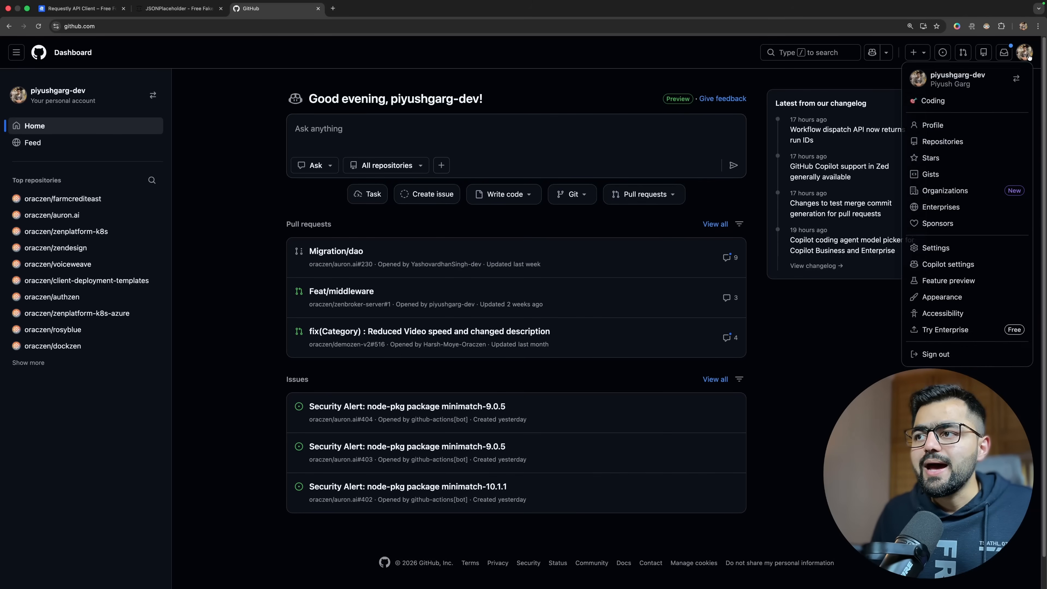
click(944, 142)
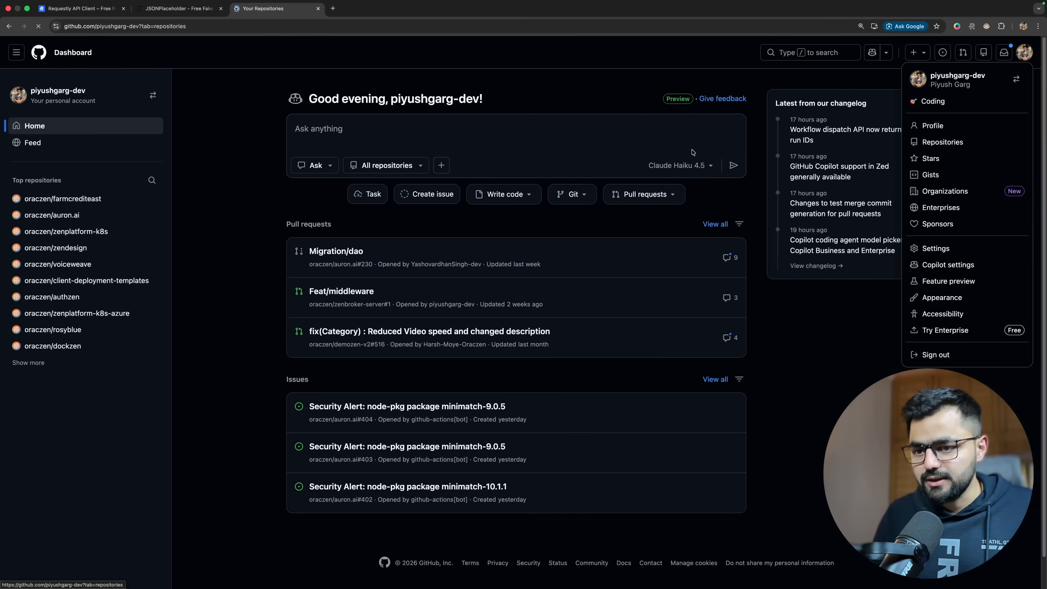
Step: Enlarge the page to 200% zoom and start creating a new repository
key(super+equal)
key(super+equal)
key(super+equal)
key(super+equal)
key(super+equal)
click(987, 151)
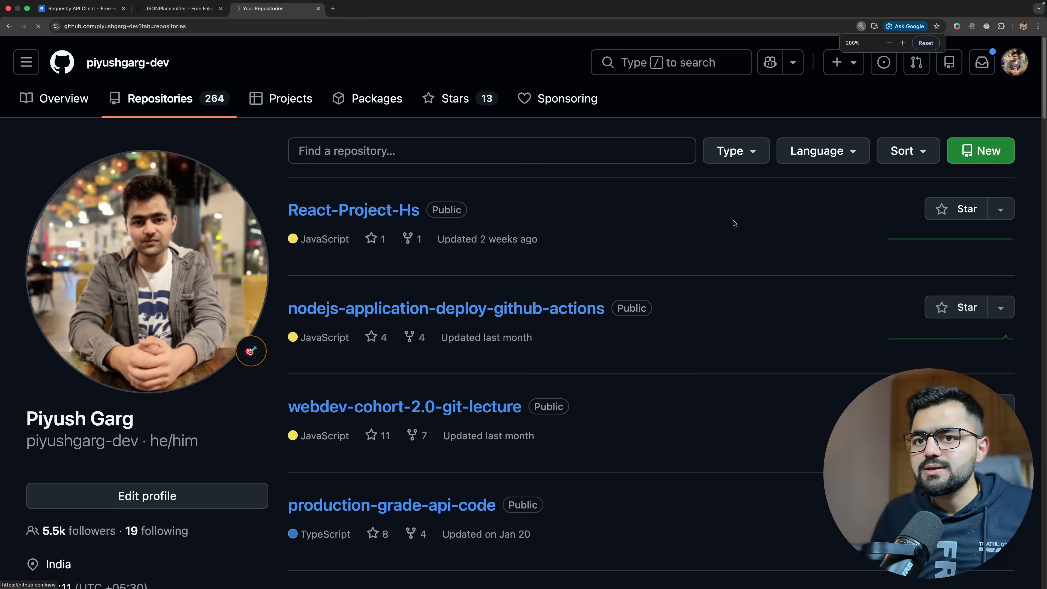
Step: Name the repository yt-requestly-workspace and create it as Public with no template, README, .gitignore or license
click(453, 264)
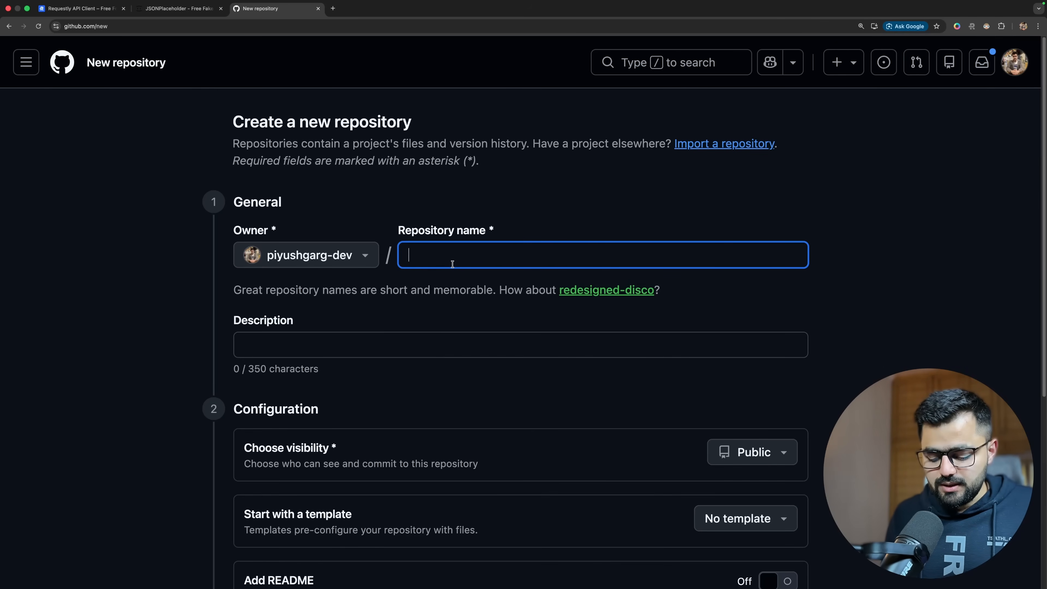
text(yt-re)
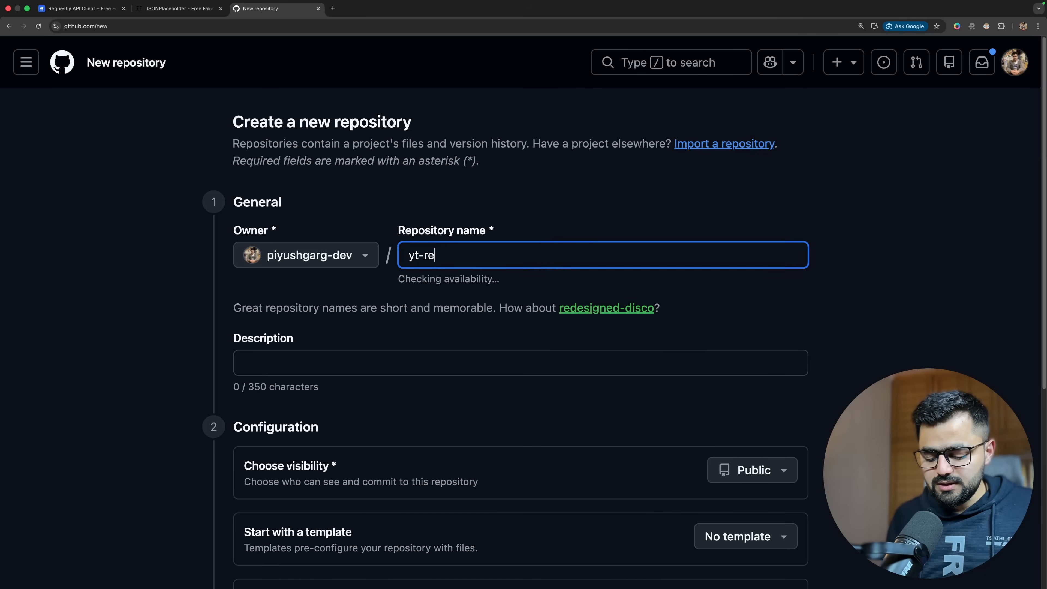
text(questly-)
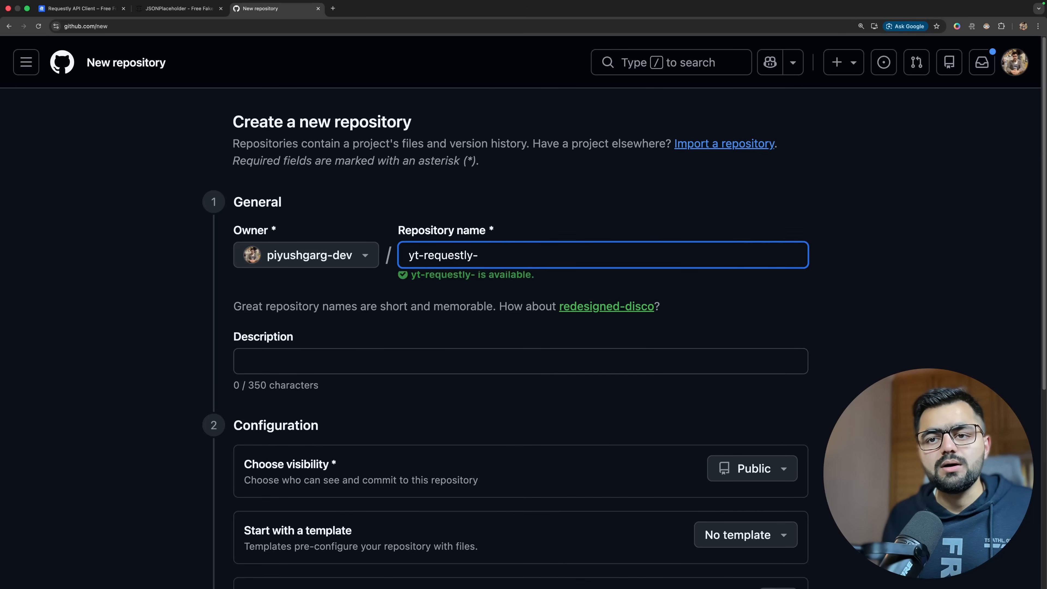
text(workp)
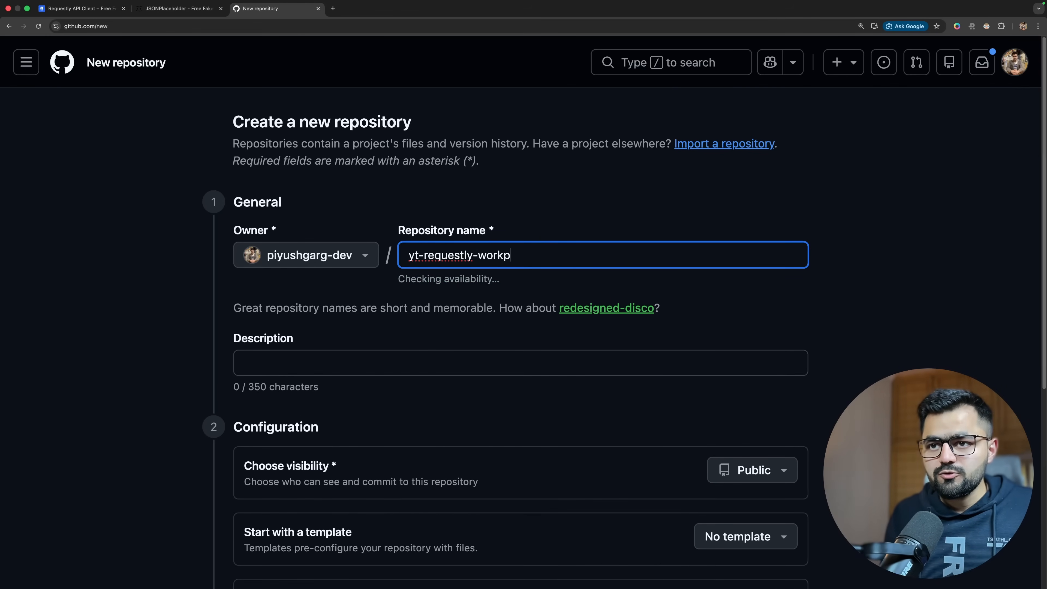
key(BackSpace)
text(s)
text(pace)
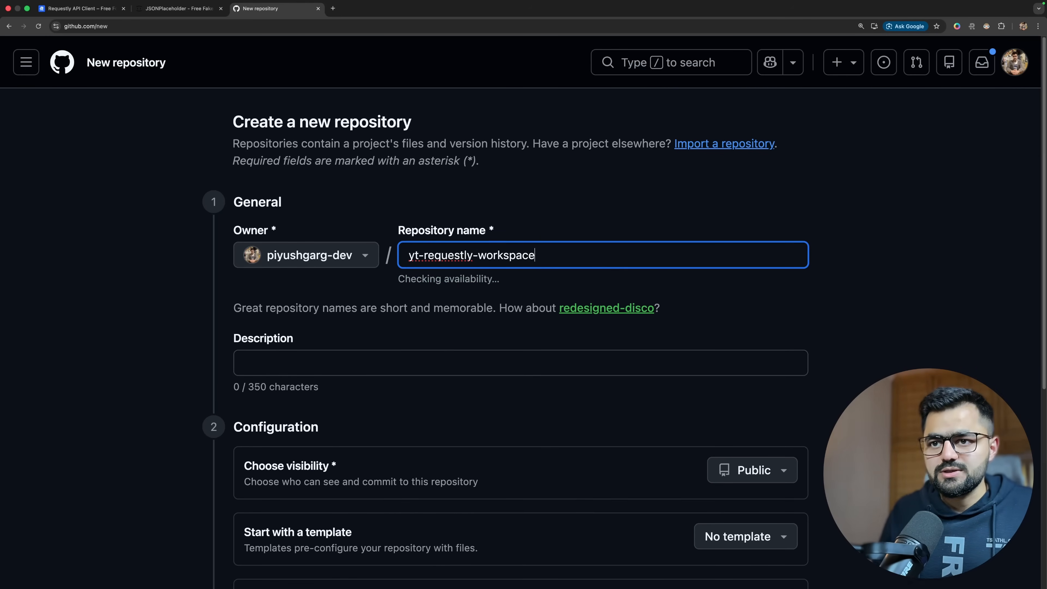
click(618, 211)
scroll(546, 351, down, 3)
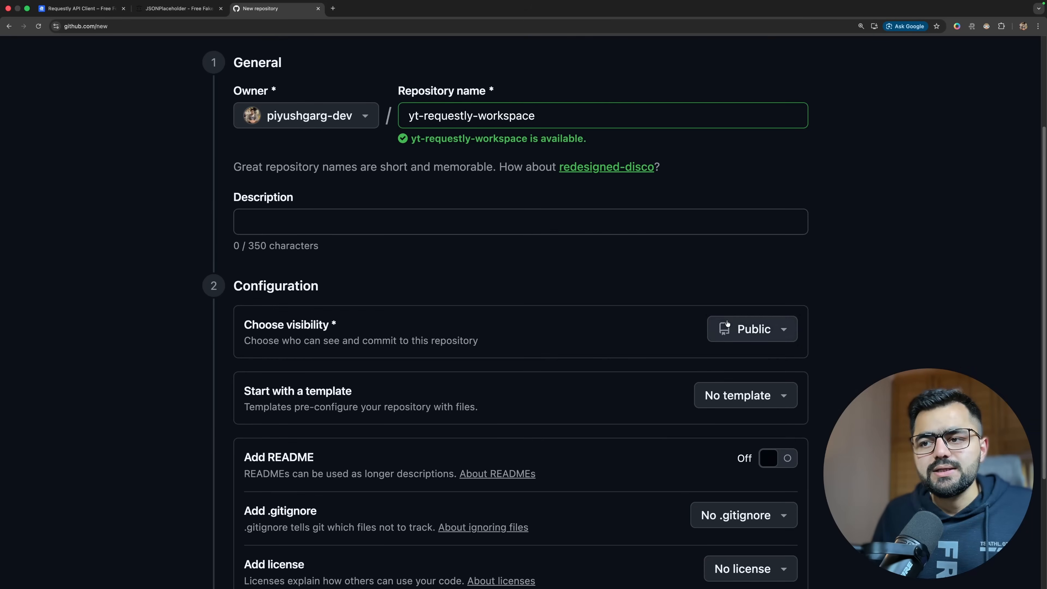
scroll(744, 341, down, 3)
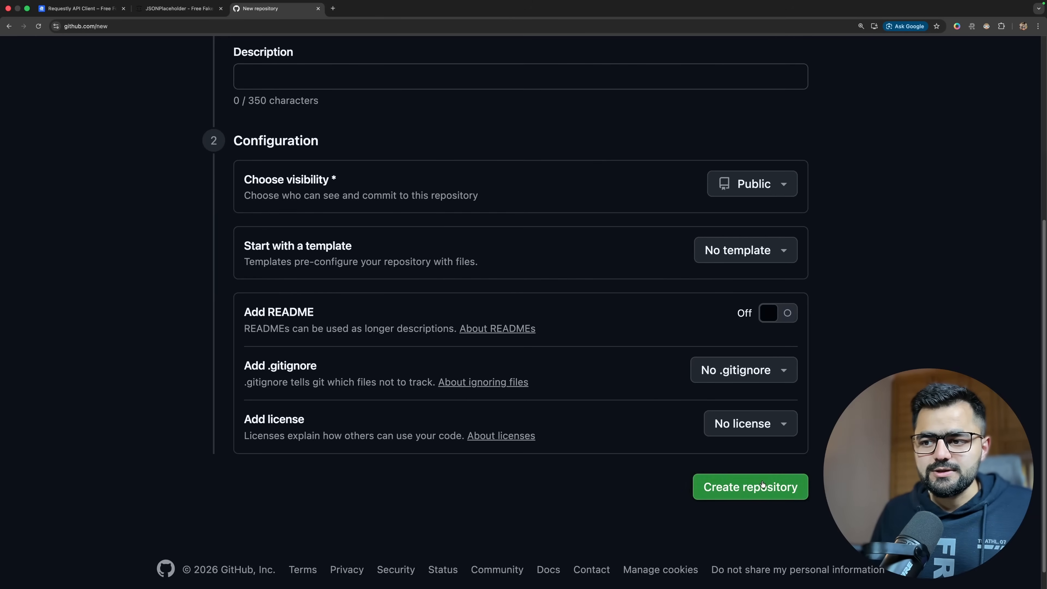
click(763, 486)
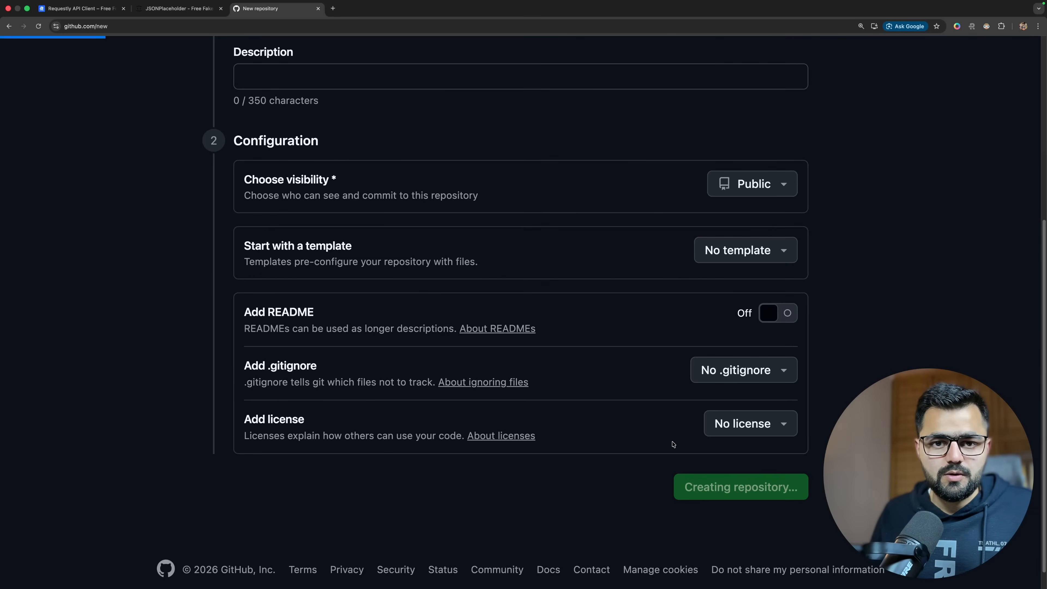
Step: Copy the git remote add origin command from the new repository's setup instructions
scroll(273, 393, down, 9)
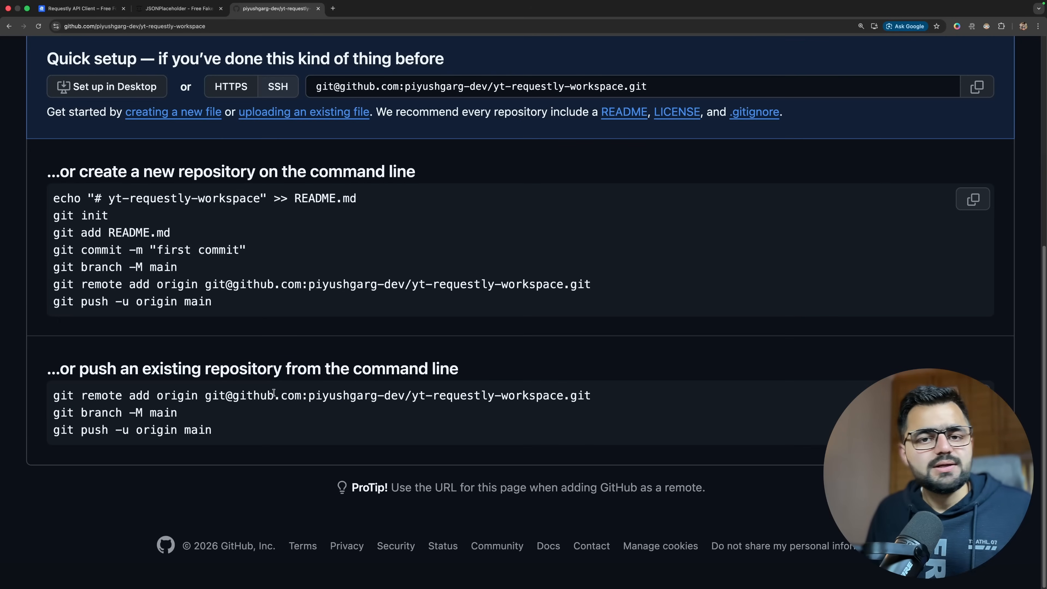
triple_click(235, 277)
key(super+c)
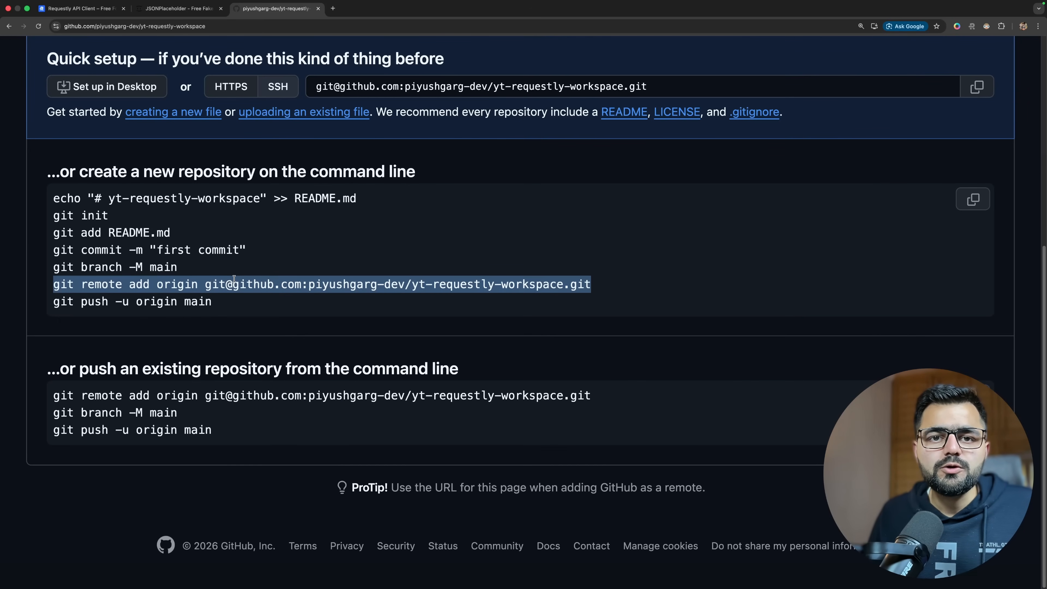
Step: Return to the desktop, open Terminal and enlarge its text
key(ctrl+Left)
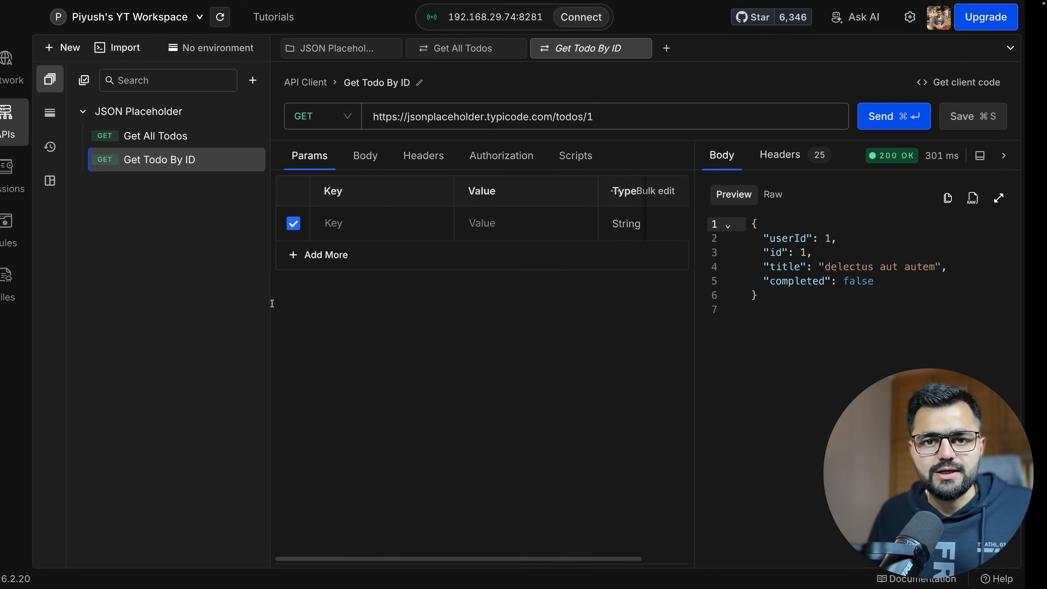
key(ctrl+Left)
key(super+space)
text(terminal)
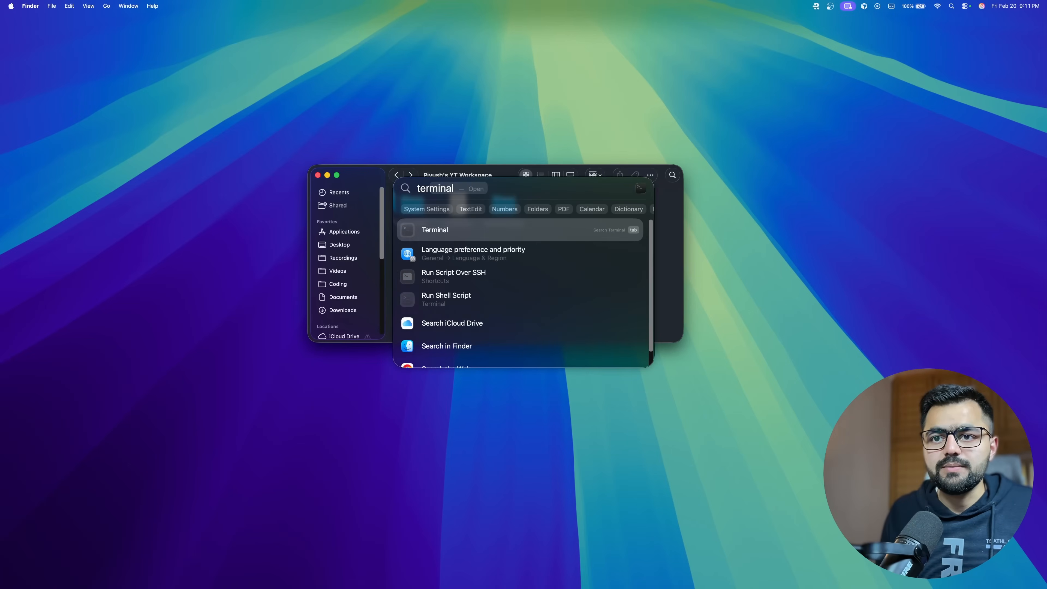
key(Return)
key(super+equal)
key(super+equal)
key(super+equal)
key(super+equal)
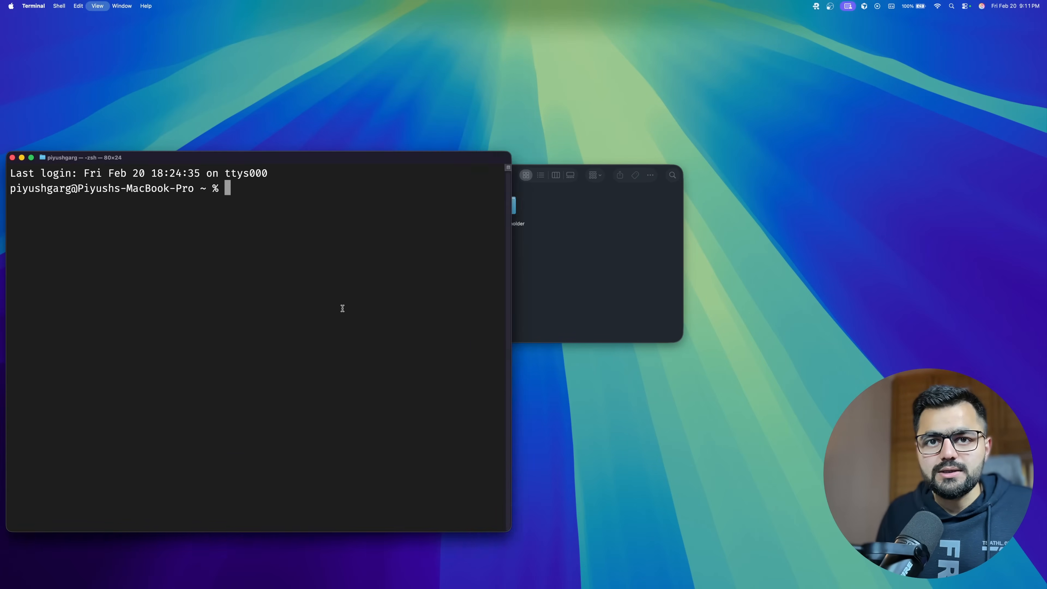
Step: Change the terminal directory to Coding/youtube-tutorial, checking in Finder where the workspace folder is located
text(cd D)
key(BackSpace)
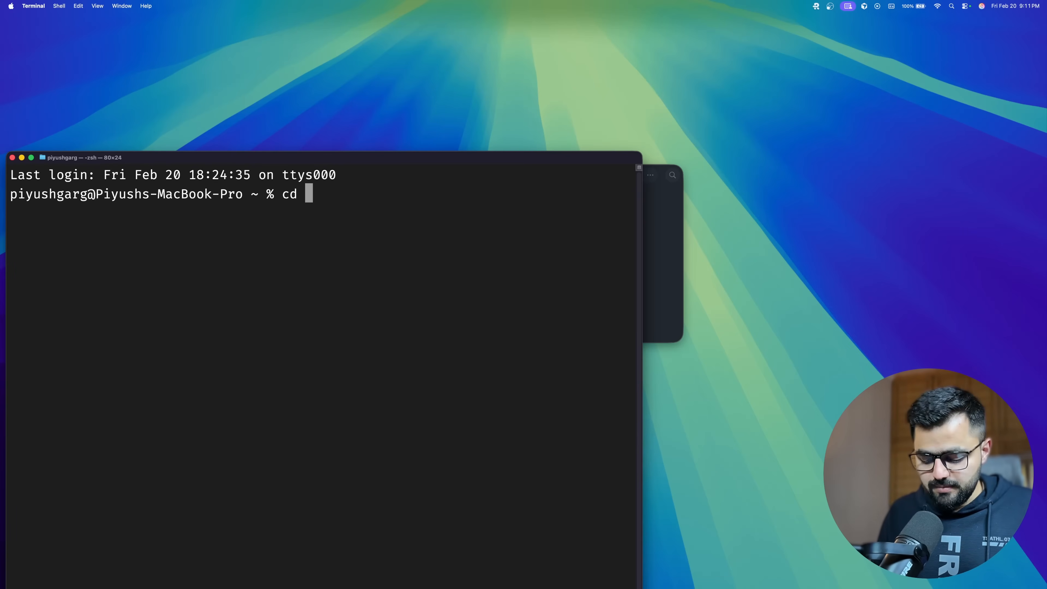
text(Cod)
key(Tab)
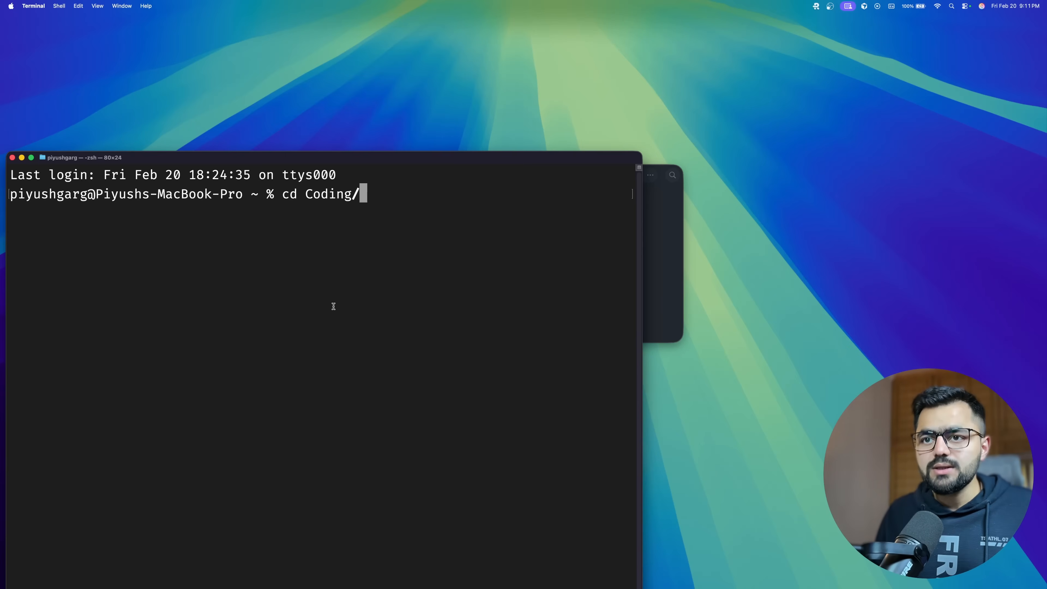
click(656, 281)
click(214, 296)
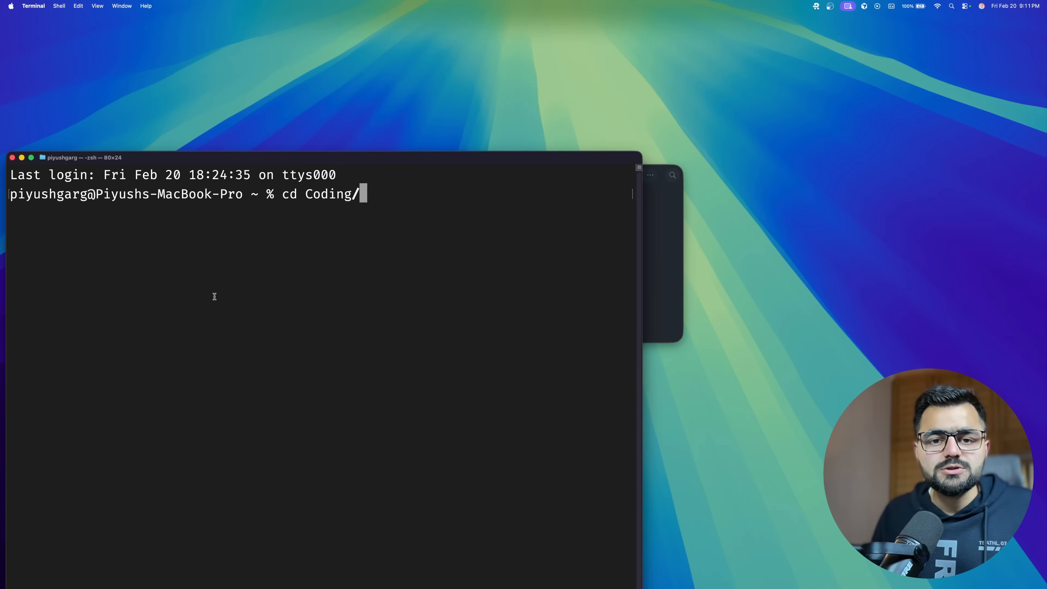
click(664, 247)
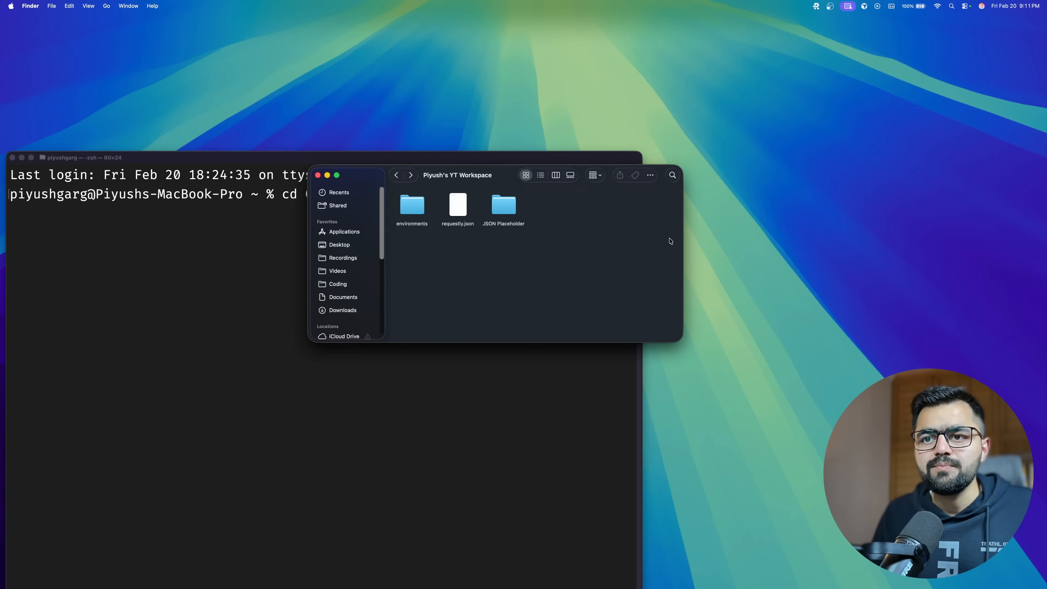
click(402, 177)
click(403, 176)
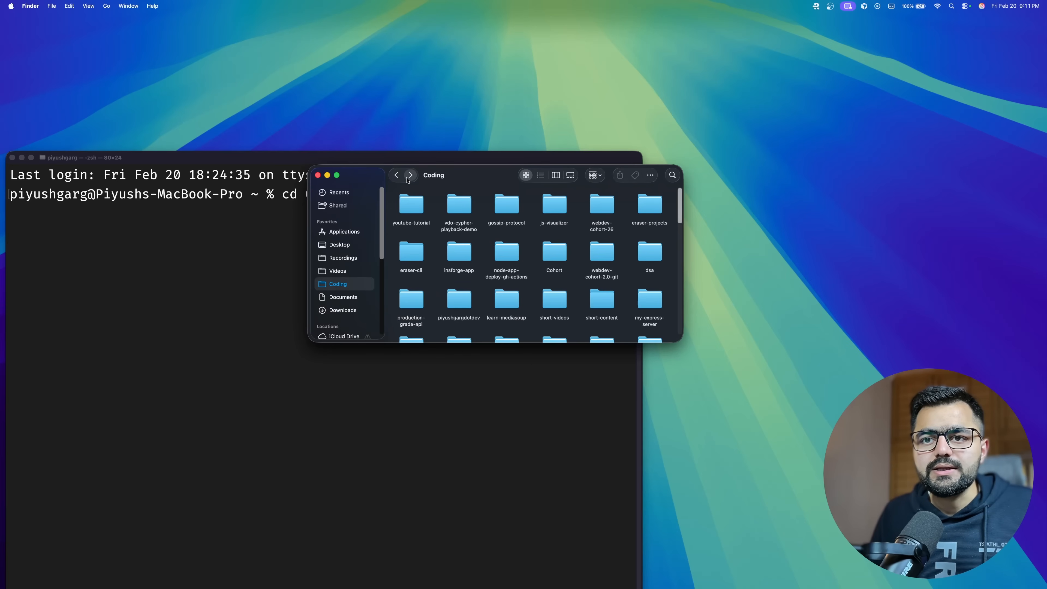
click(411, 175)
click(234, 314)
text(youtube-)
key(Tab)
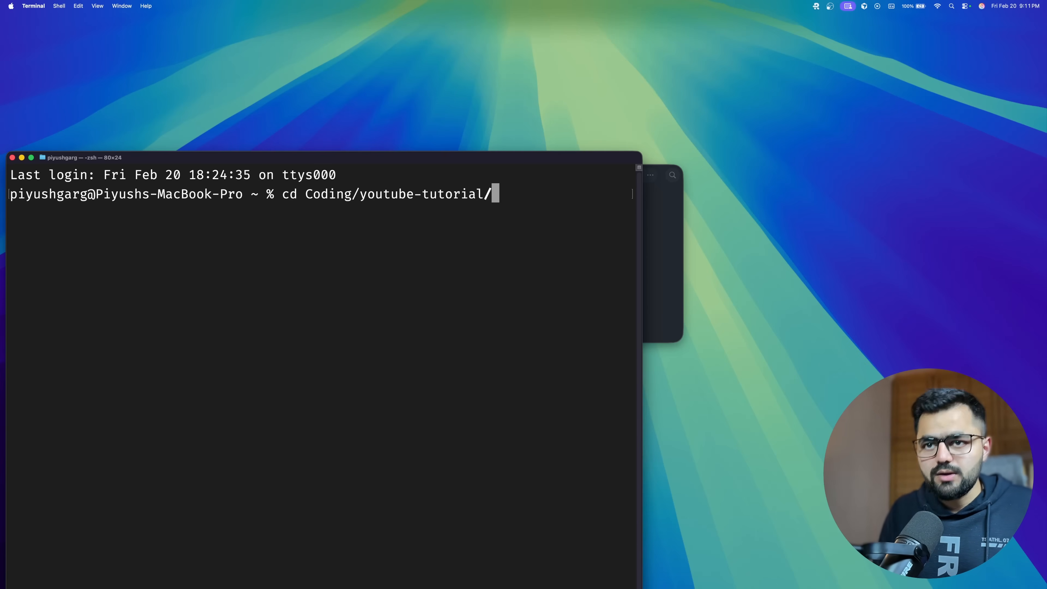
key(Return)
Step: Initialize a Git repository in youtube-tutorial with git init and add the copied GitHub address as remote origin
text(git init)
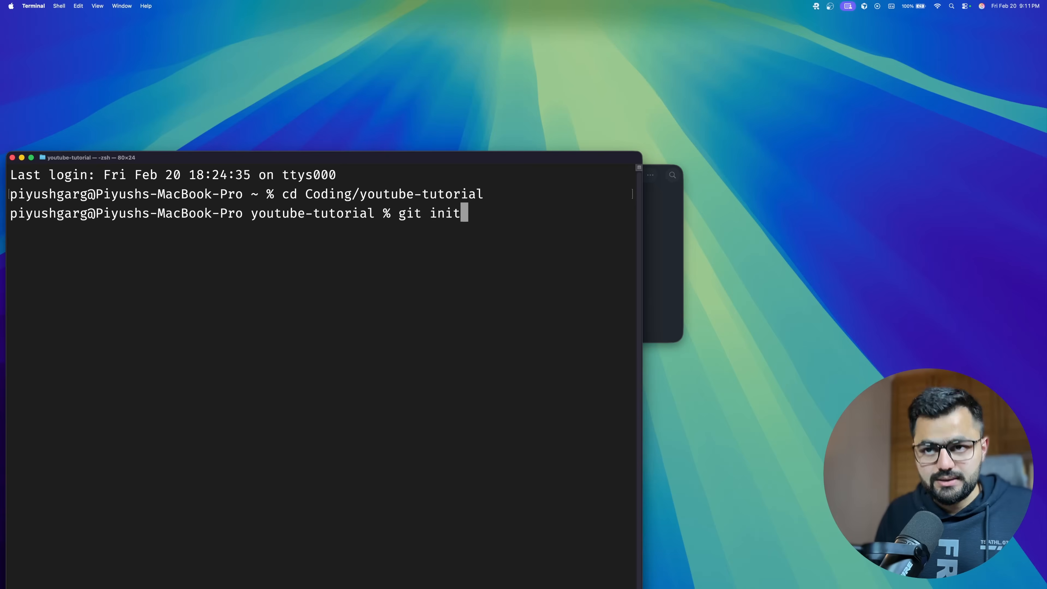
key(Return)
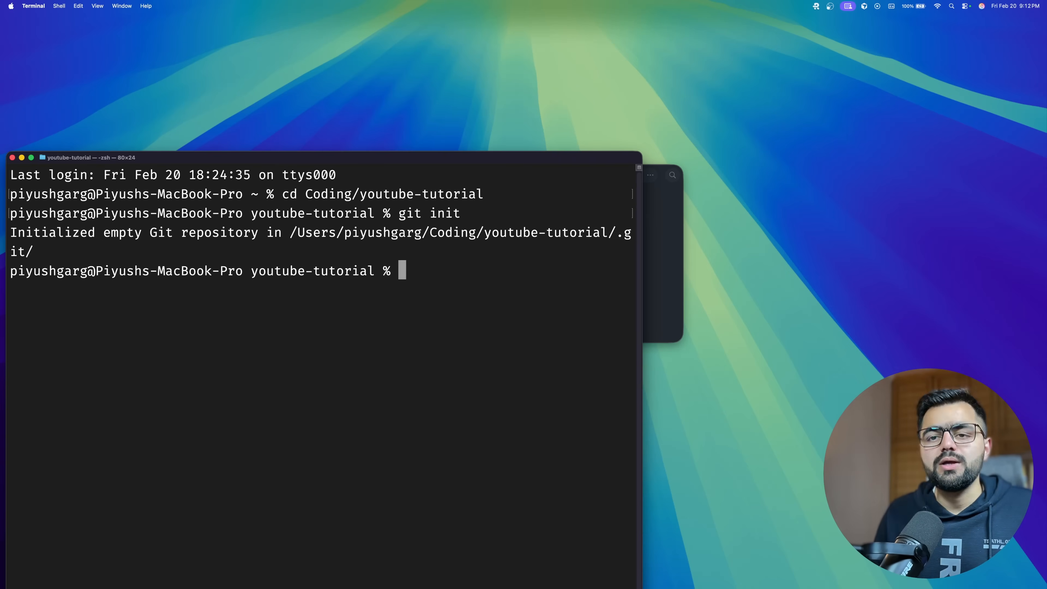
key(super+v)
key(Return)
Step: Stage all files with git add . and commit them with the message "add 2 requests"
text(git add .)
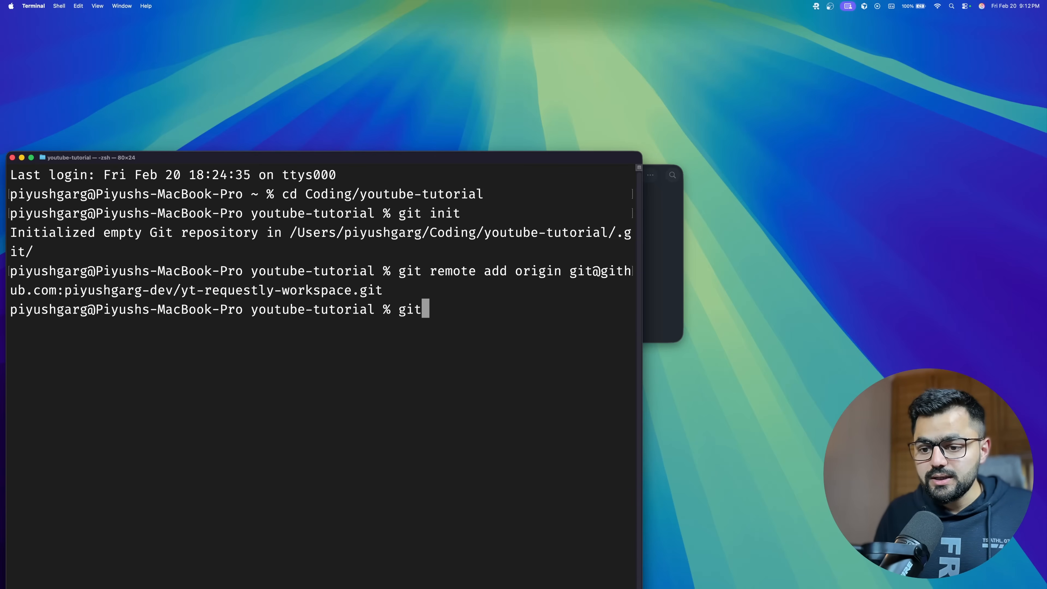
key(Return)
text(git co)
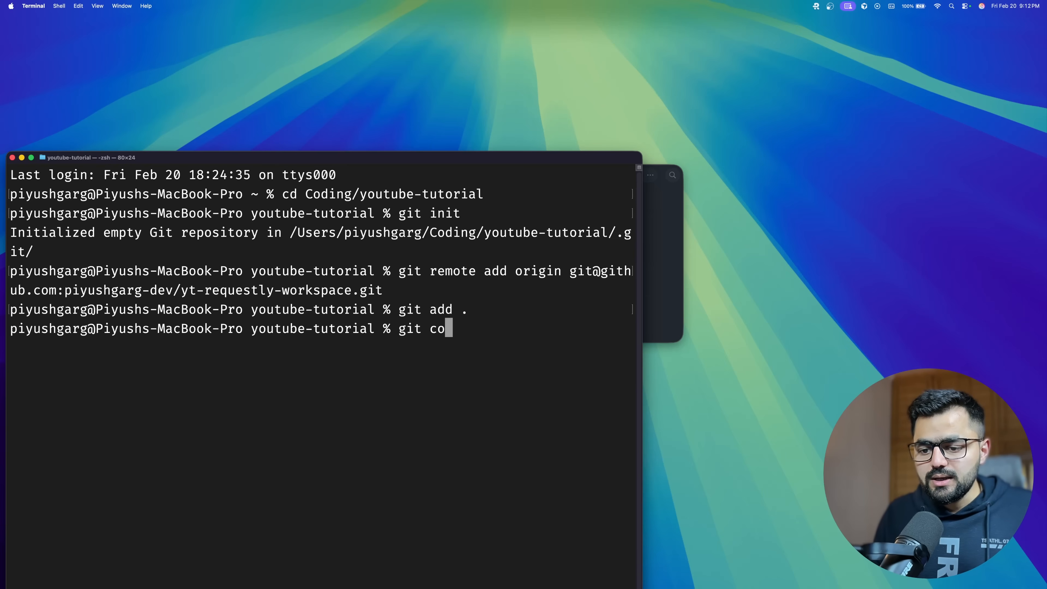
text(mmit -m "add )
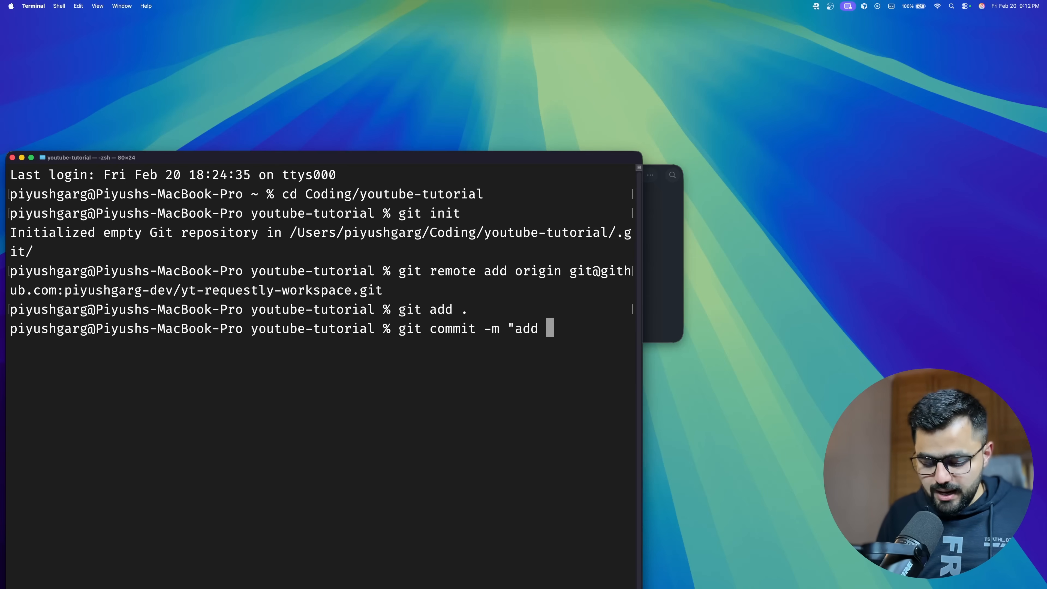
text(2 requests")
key(Return)
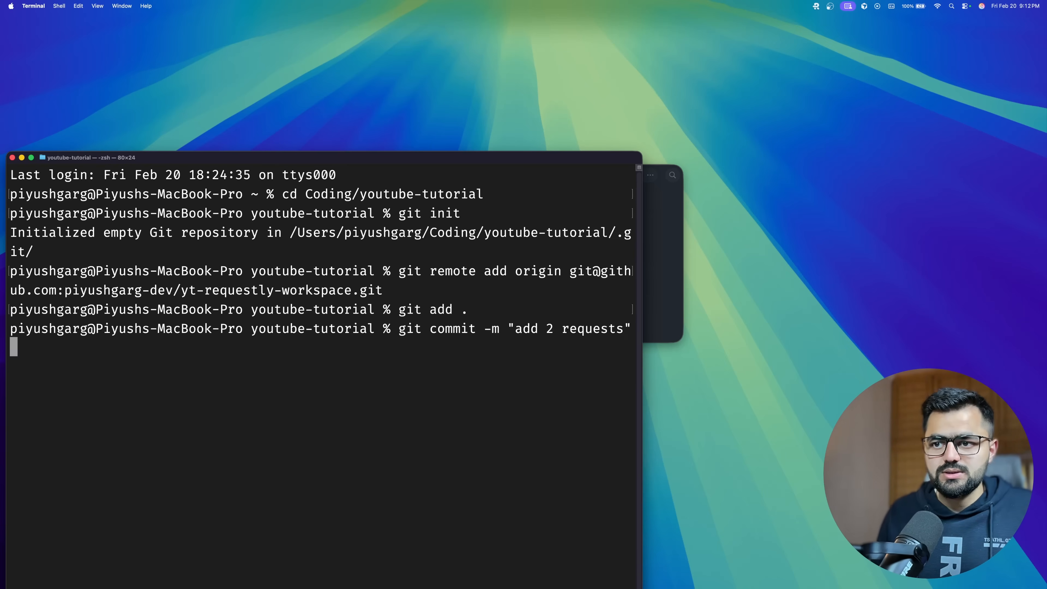
Step: Try to push the commit with a plain git push
text(git pus)
text(h)
key(Return)
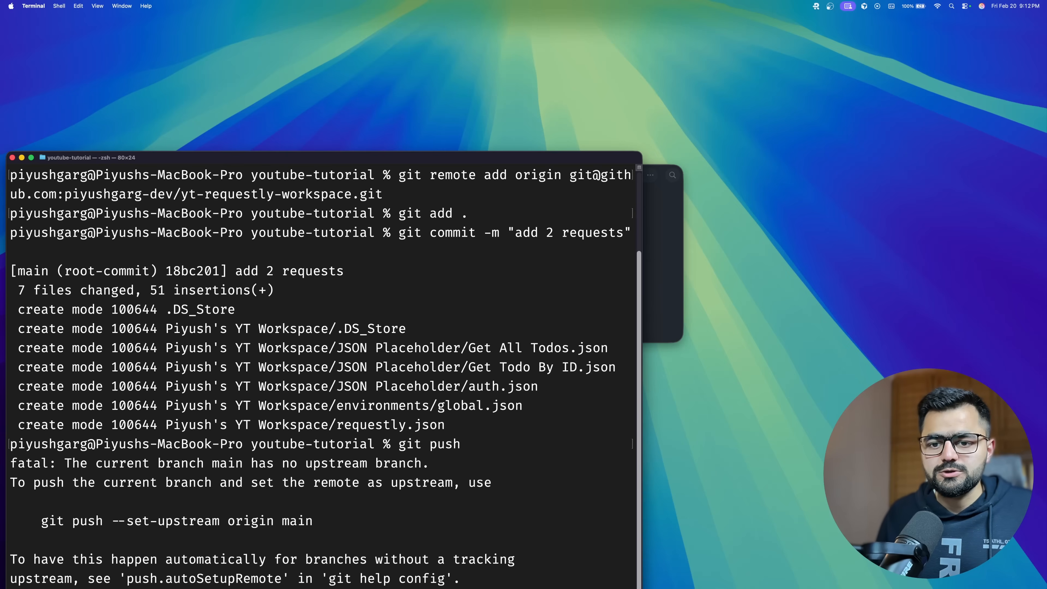
Step: Reposition the Terminal window, run the suggested git push --set-upstream origin main and accept the GitHub host with yes
drag(307, 157, 441, 68)
triple_click(329, 434)
key(super+c)
key(super+v)
key(Return)
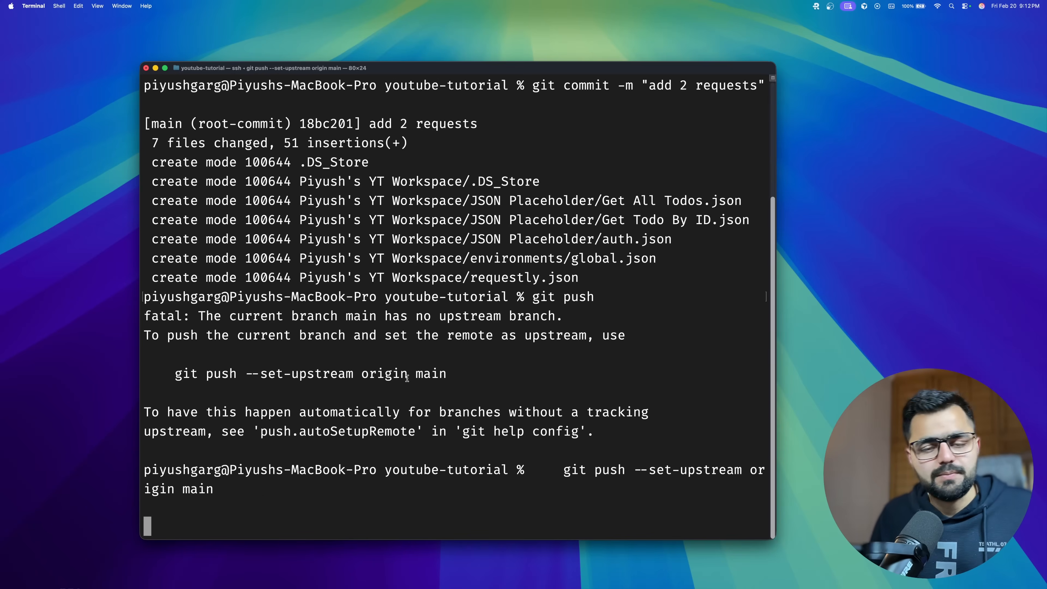
text(yes)
key(Return)
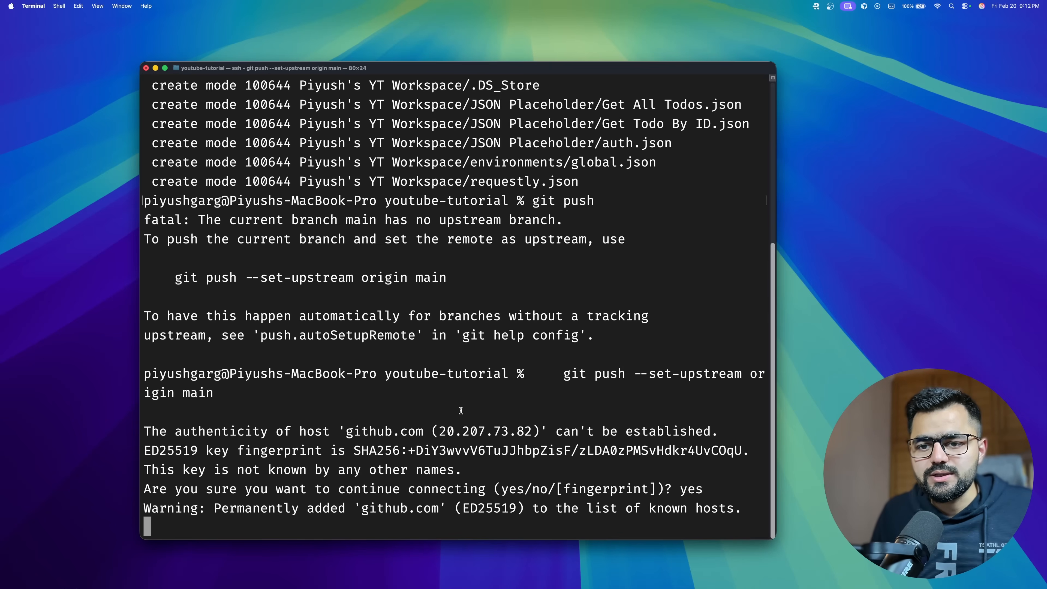
Step: Switch to the browser and open the pushed repository on GitHub, browsing through the workspace folder to the JSON Placeholder folder's files
key(ctrl+Right)
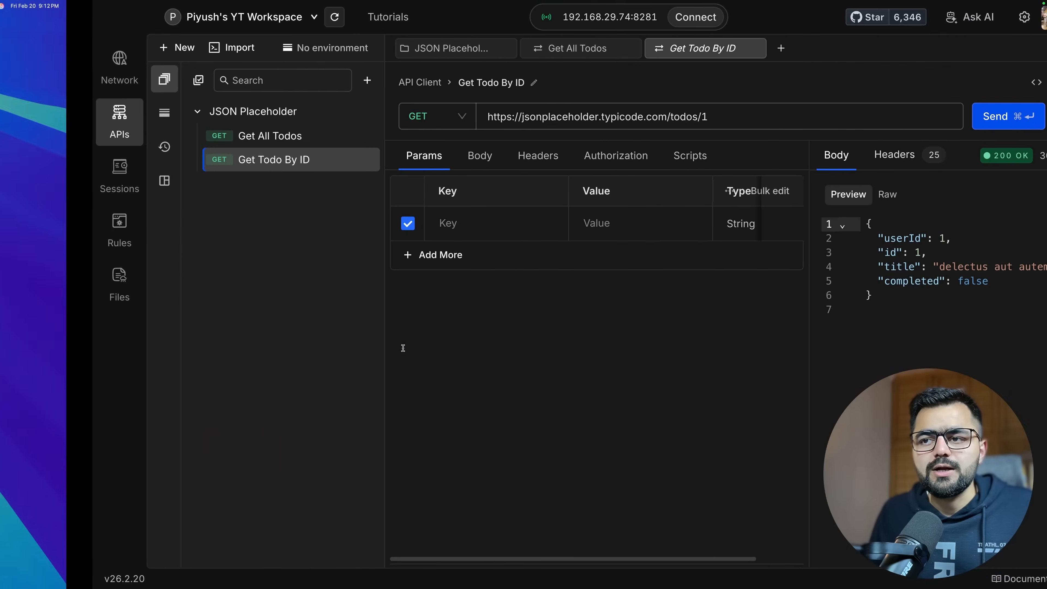
key(ctrl+Right)
click(431, 313)
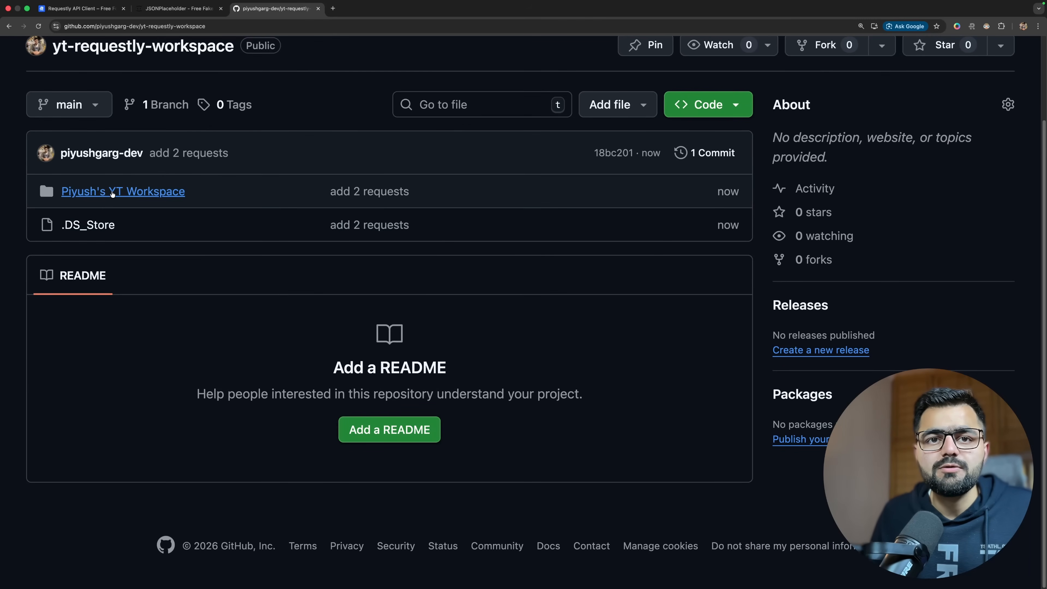
click(148, 200)
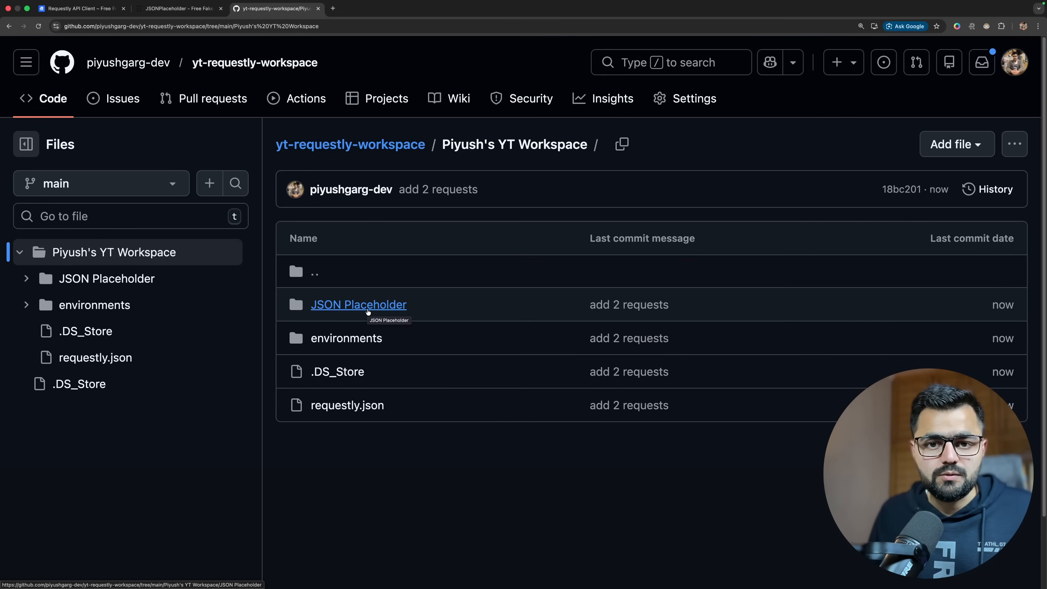
click(369, 309)
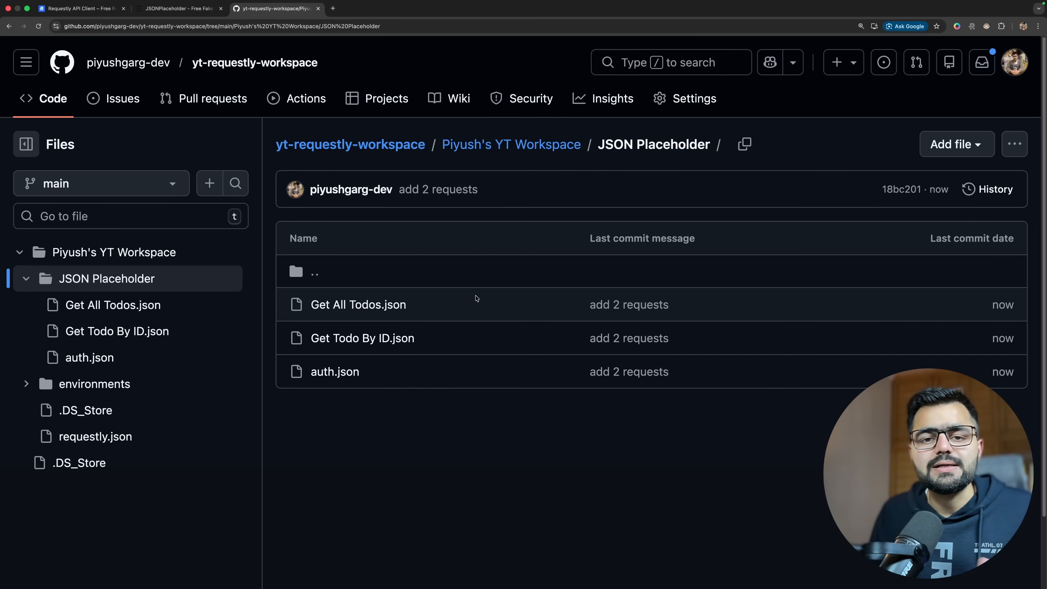
Step: Open the /posts resource from the JSONPlaceholder website and copy its address
key(ctrl+Left)
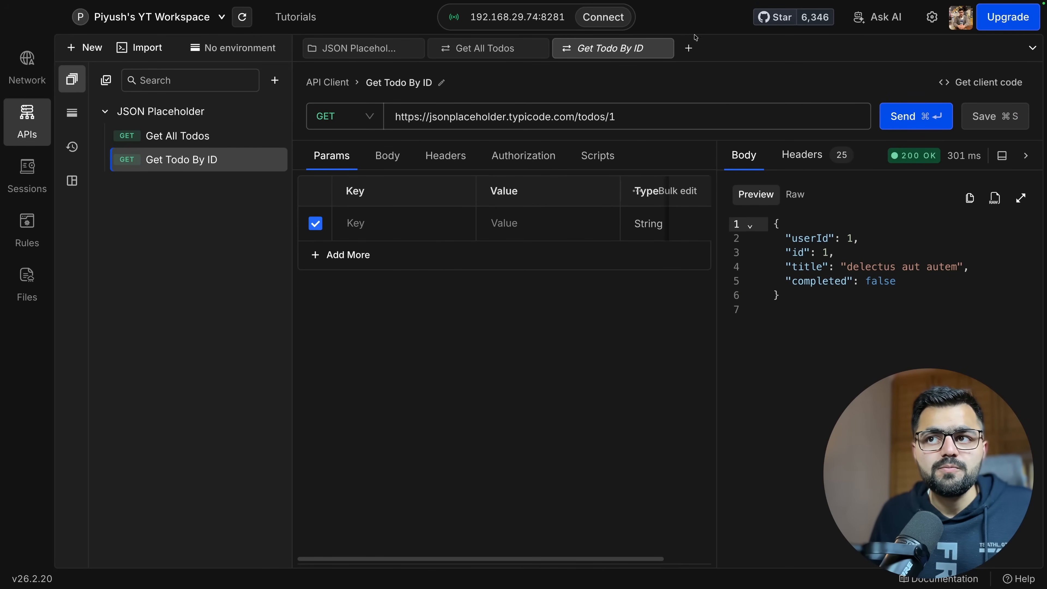
key(ctrl+Right)
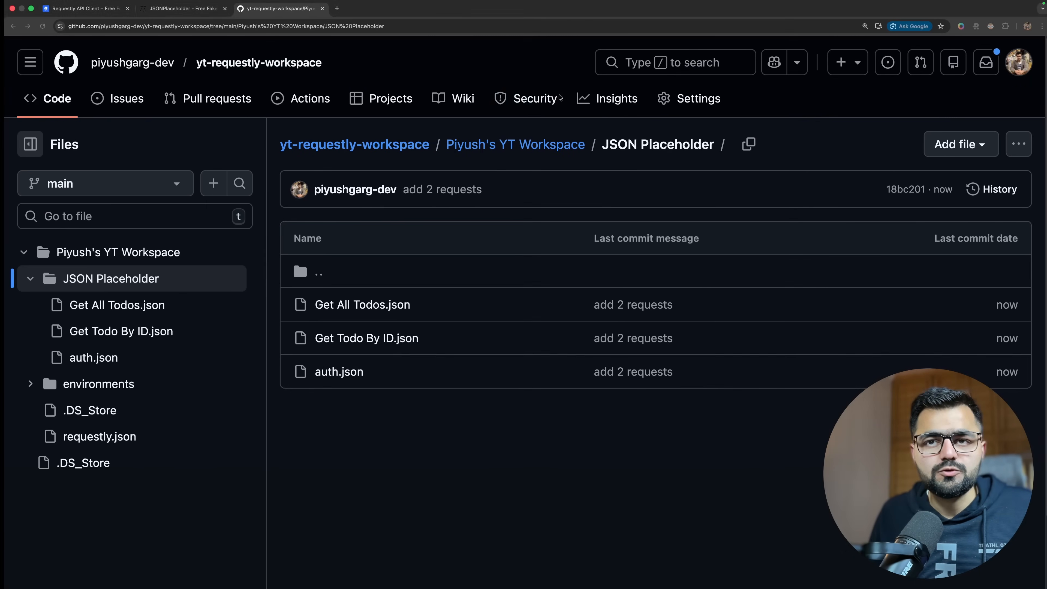
click(110, 12)
click(177, 9)
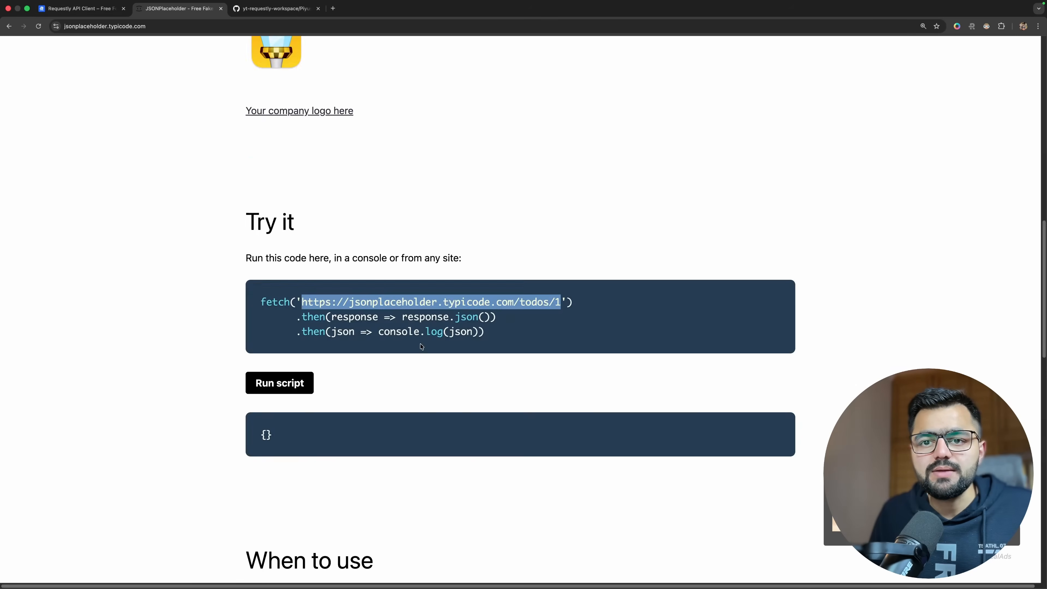
scroll(410, 340, down, 10)
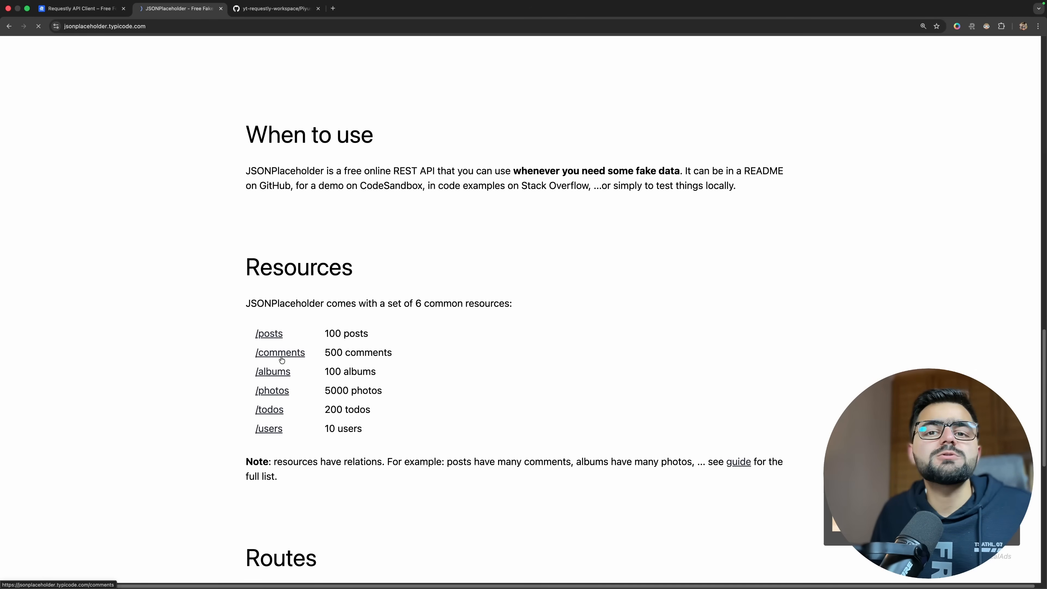
click(269, 335)
click(180, 27)
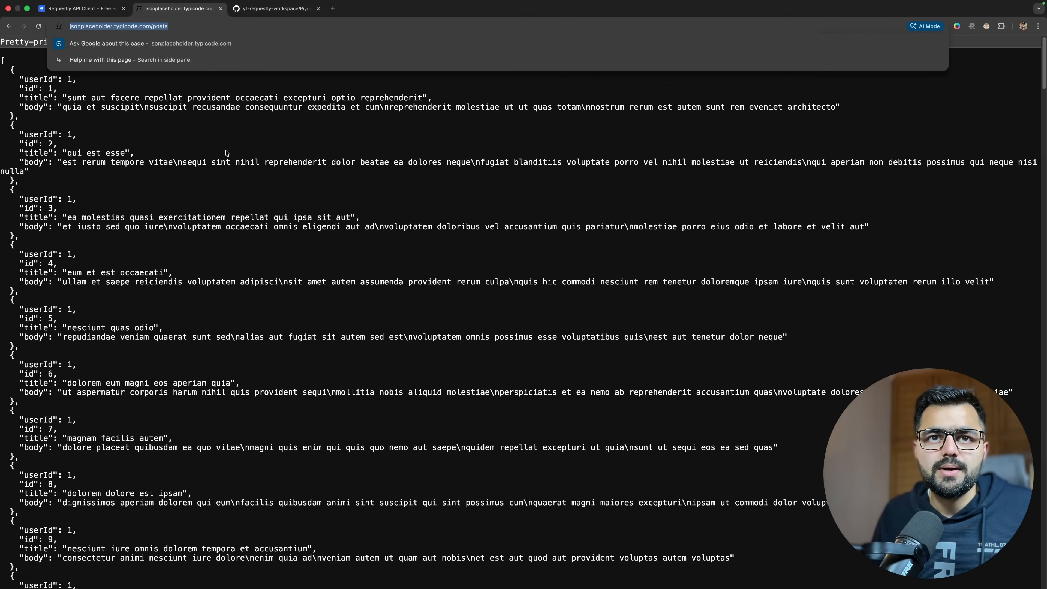
Step: Switch to Requestly and add a sub-collection named Posts inside the JSON Placeholder collection
key(ctrl+Left)
click(251, 112)
click(251, 112)
click(252, 112)
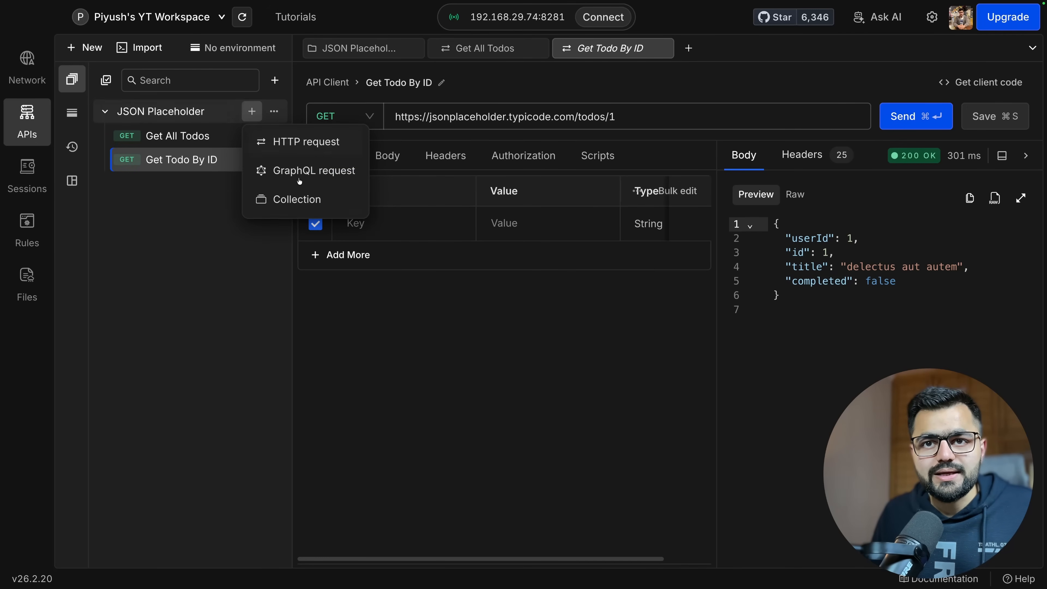
click(310, 199)
triple_click(420, 85)
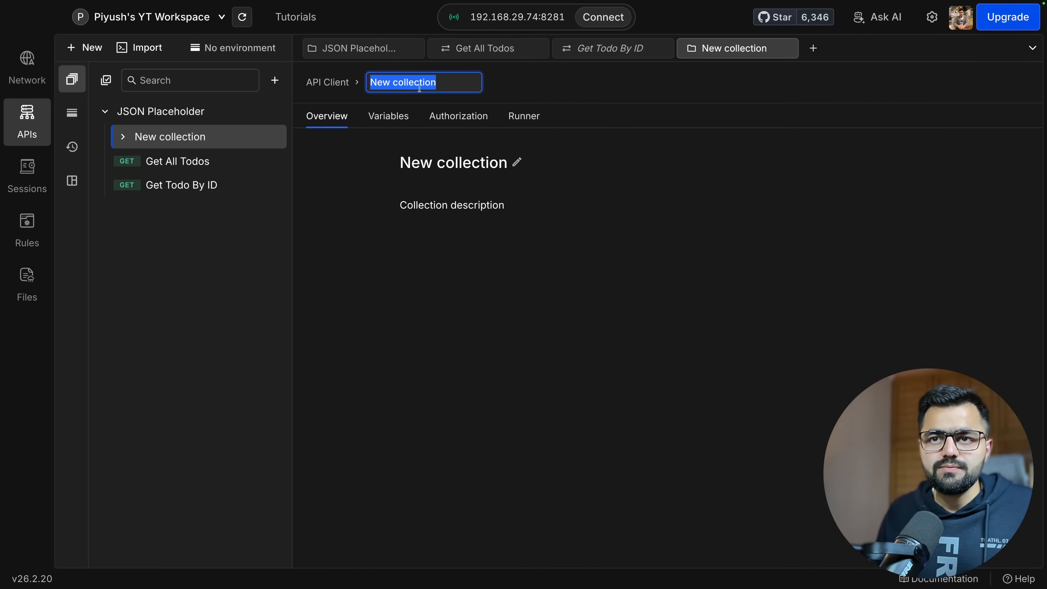
text(Posts)
key(Return)
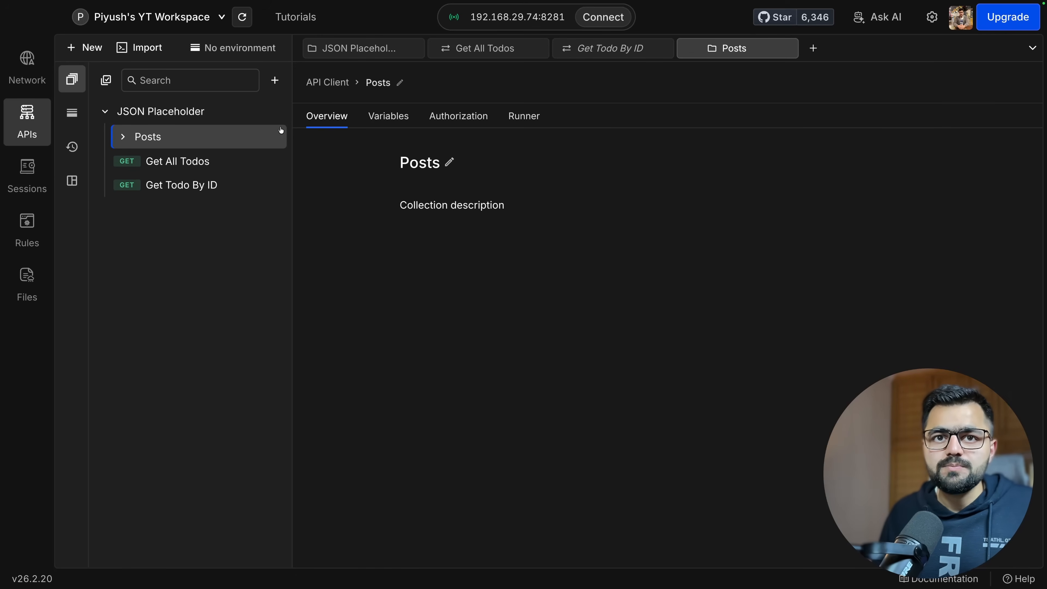
click(251, 137)
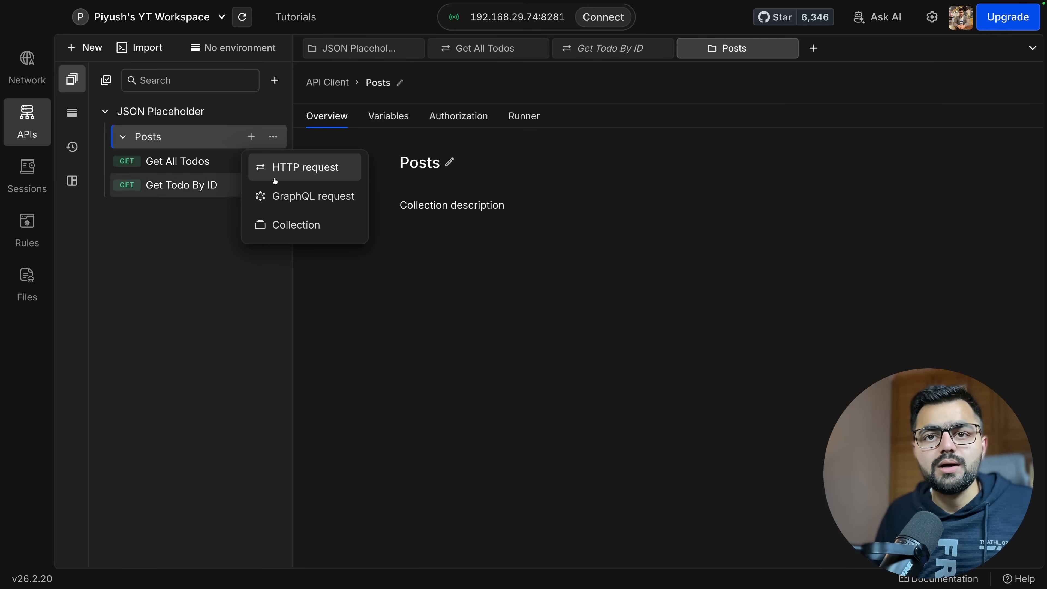
click(275, 178)
click(229, 165)
triple_click(494, 116)
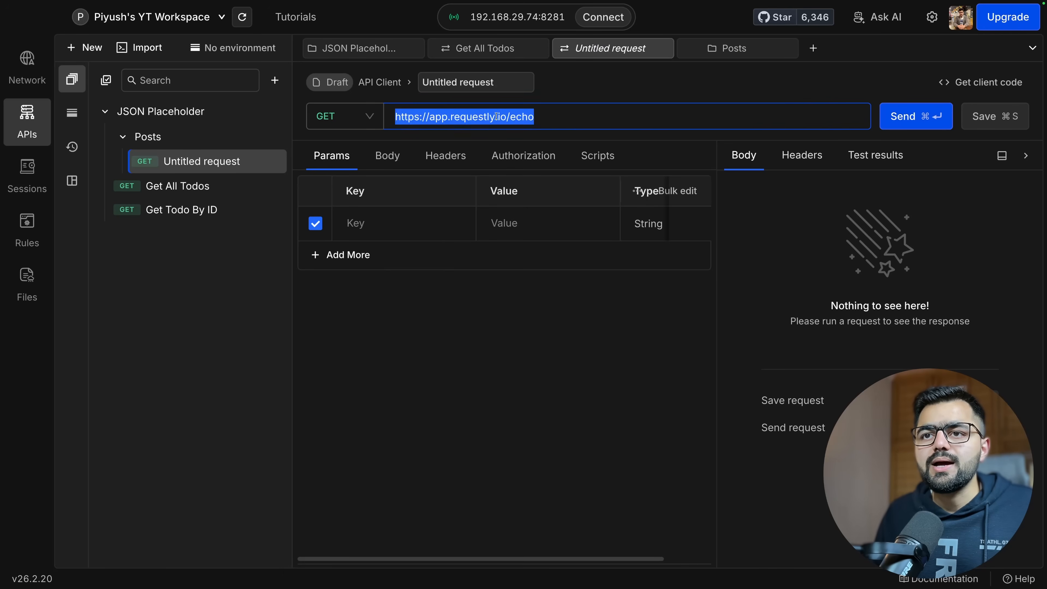
key(super+v)
Step: Rename the new request in the Posts collection as Get All Posts
double_click(412, 79)
key(super+a)
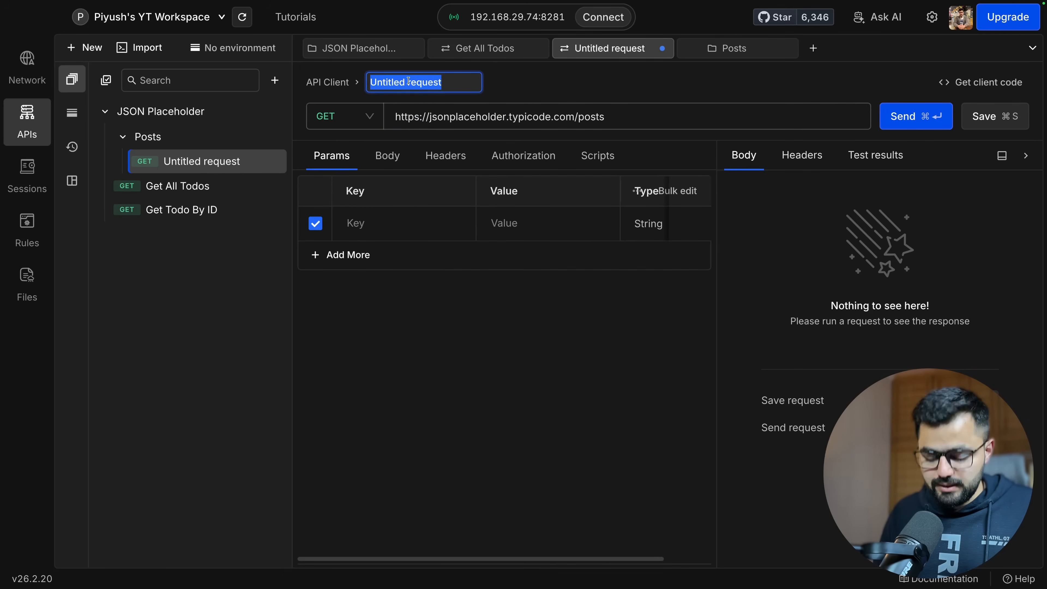
text(Get All Posts)
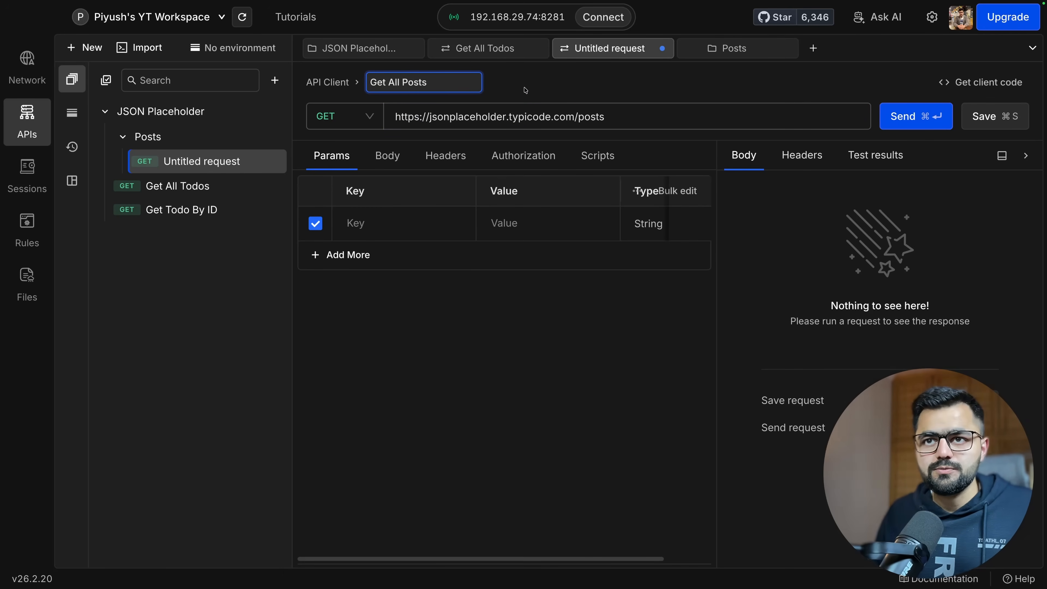
key(Return)
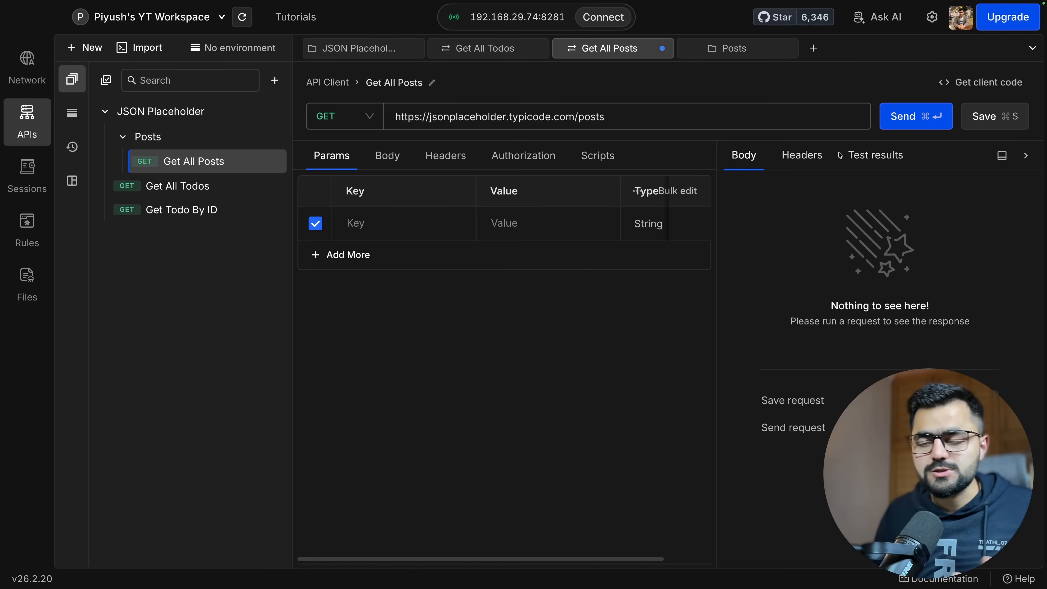
Step: Send the Get All Posts request, look through its response body and save the request
click(909, 122)
scroll(885, 316, down, 10)
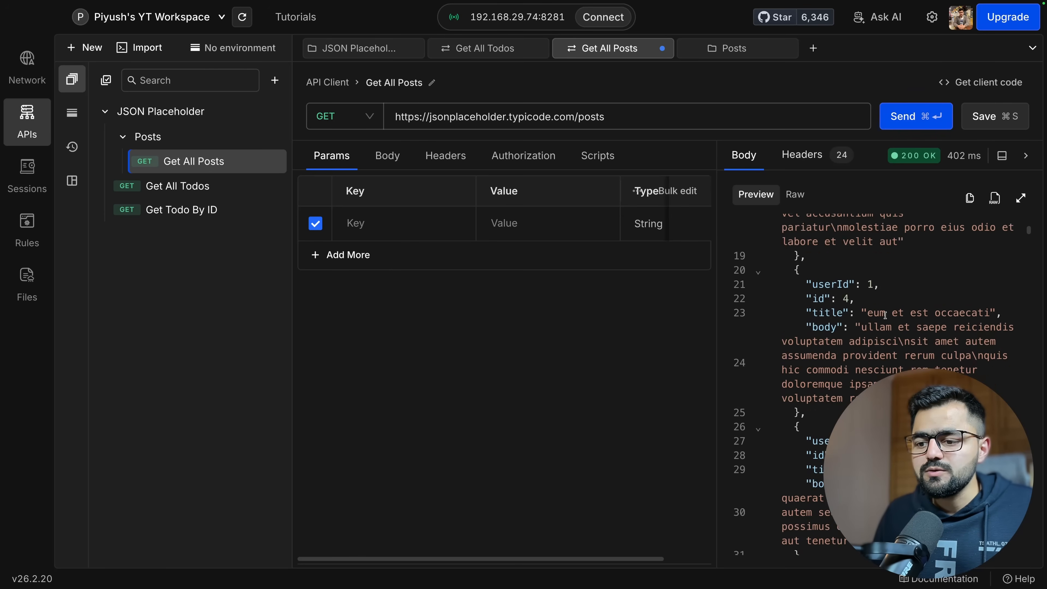
key(super+s)
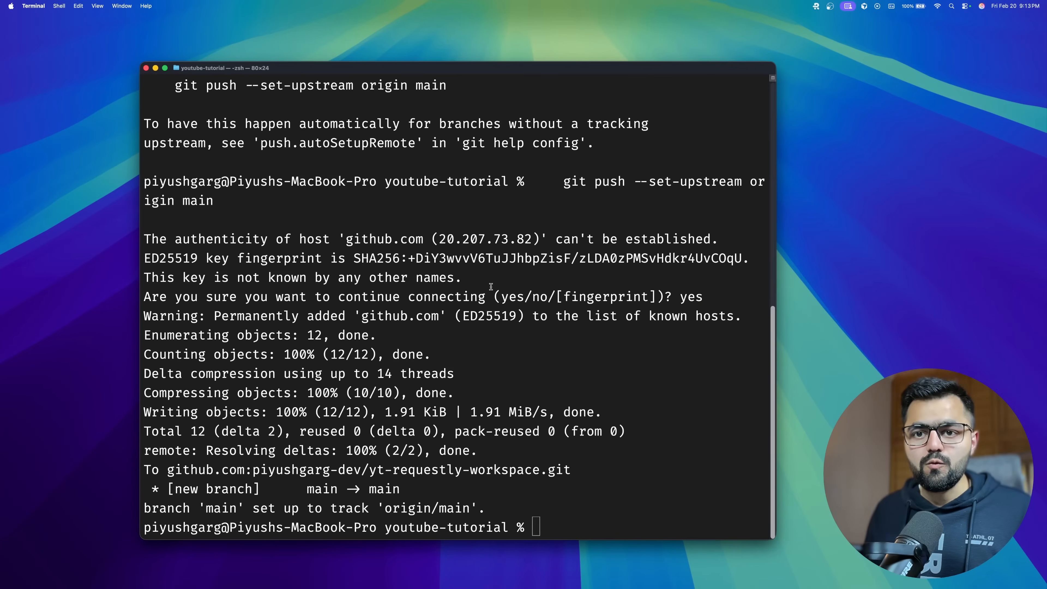
Step: Switch to Terminal, check the repository with git status and stage all changes with git add
text(git status)
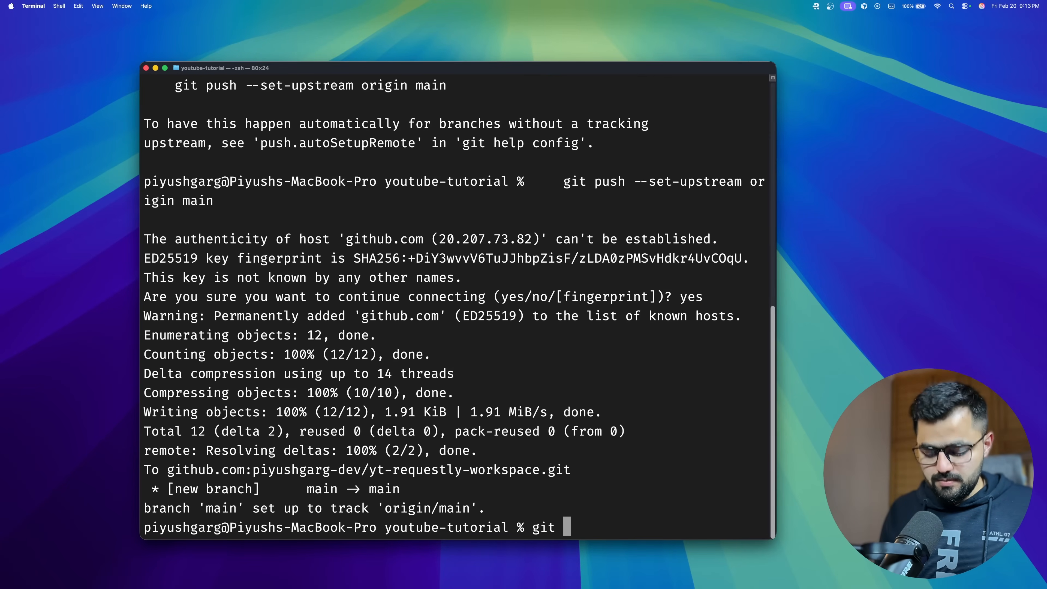
key(Return)
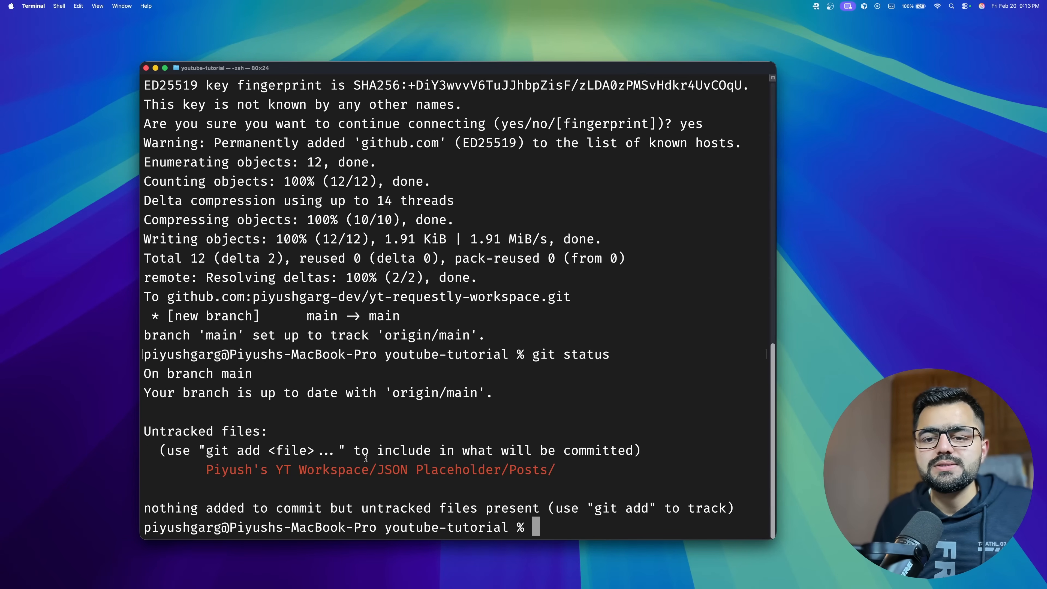
drag(563, 465, 196, 470)
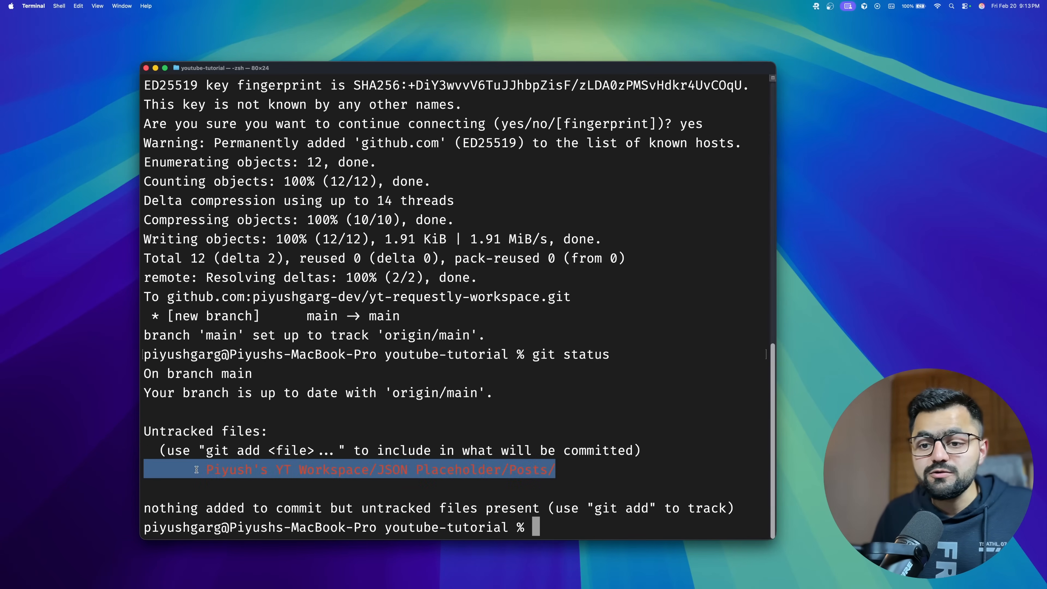
click(400, 423)
text(git add .)
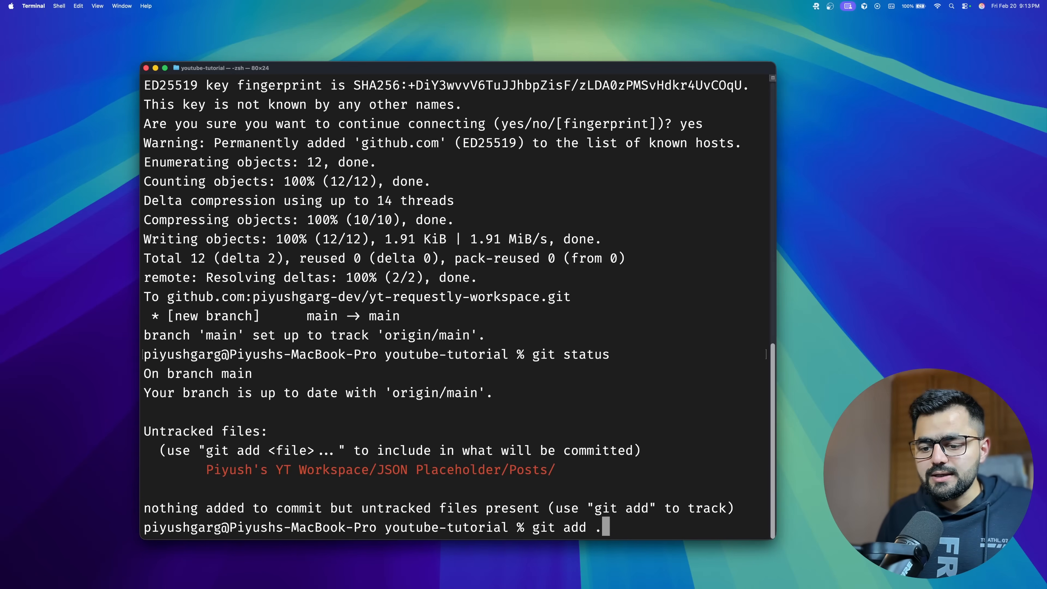
key(Return)
Step: Commit the staged files with the message "add posts route" and push the commit with git push
text(git commit 0m)
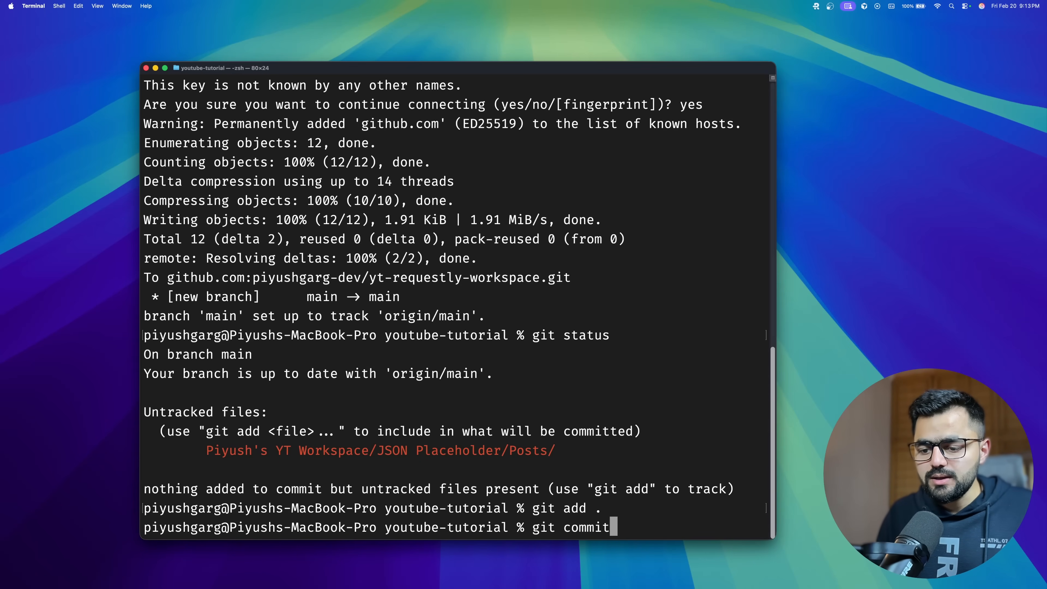
key(BackSpace)
key(BackSpace)
key(BackSpace)
text(-)
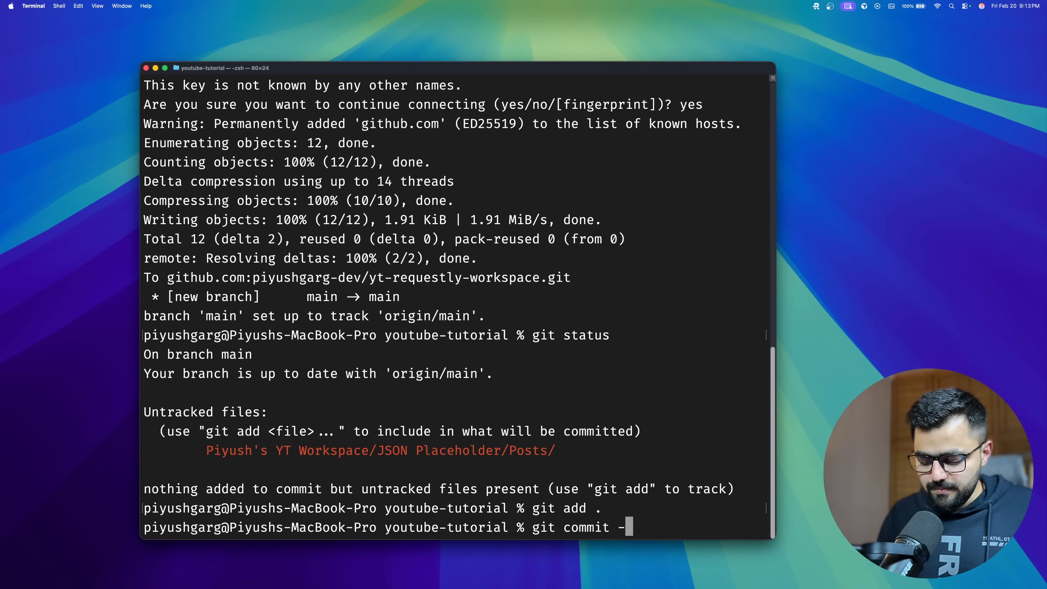
text(m "add posts )
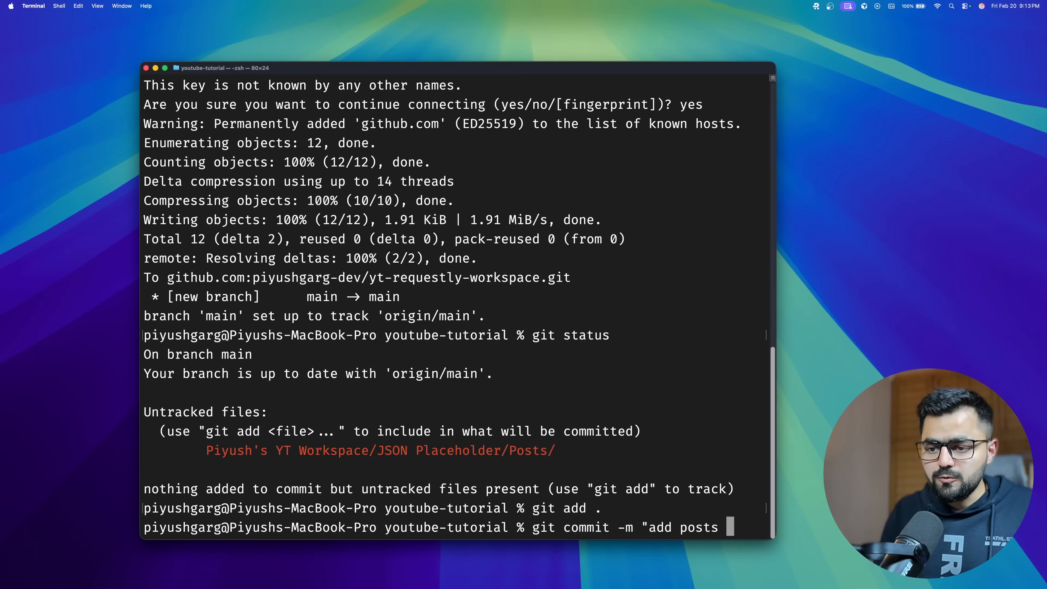
text(route")
key(Return)
text(git push)
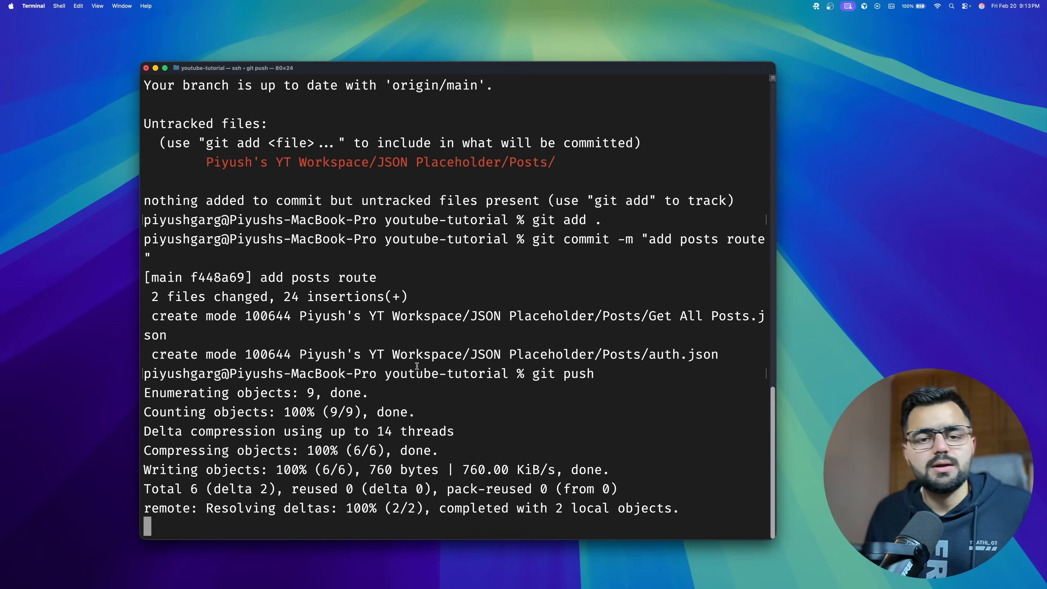
Step: Switch to the GitHub repository in the browser, examine the file changes in the "add posts route" commit and return to the repository page
key(ctrl+Right)
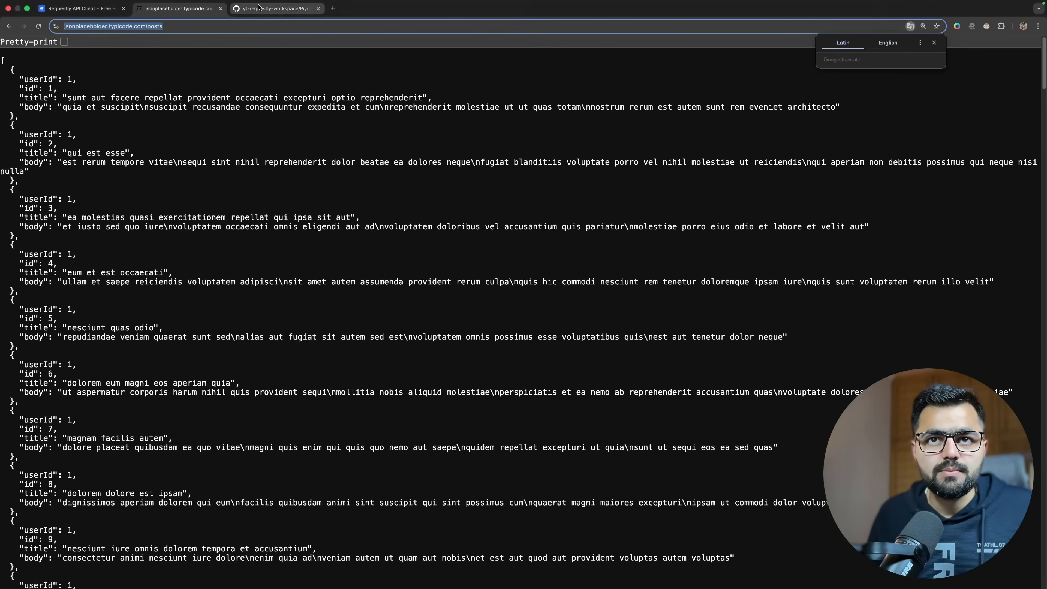
key(ctrl+Tab)
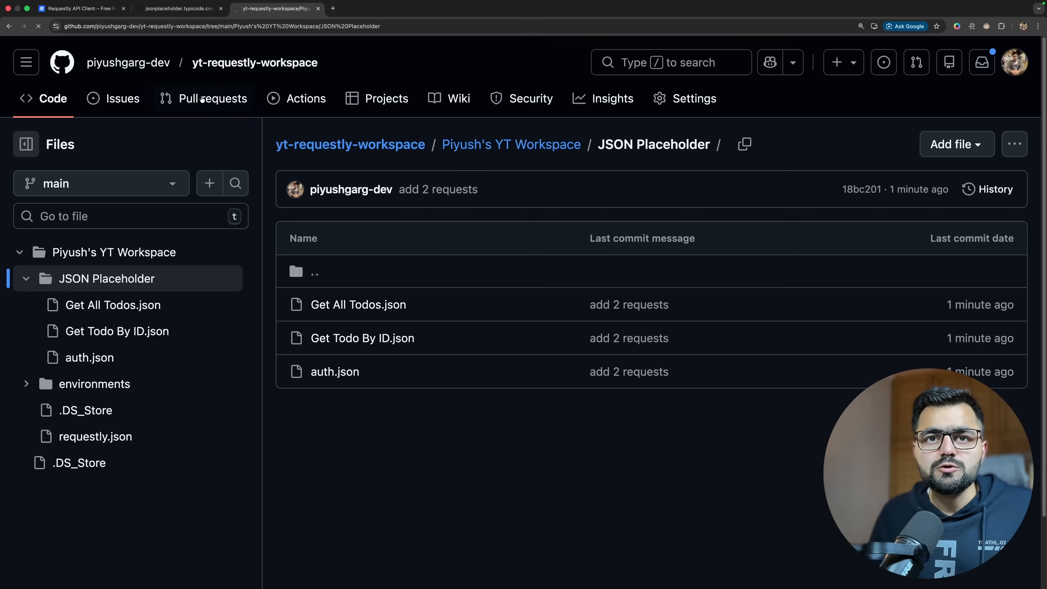
click(252, 62)
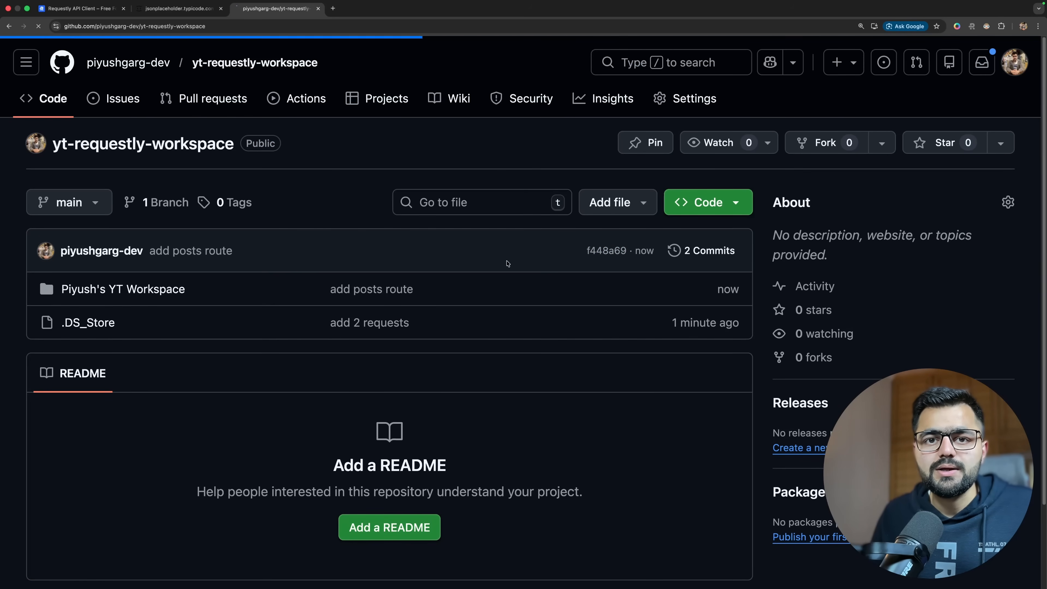
scroll(604, 261, down, 10)
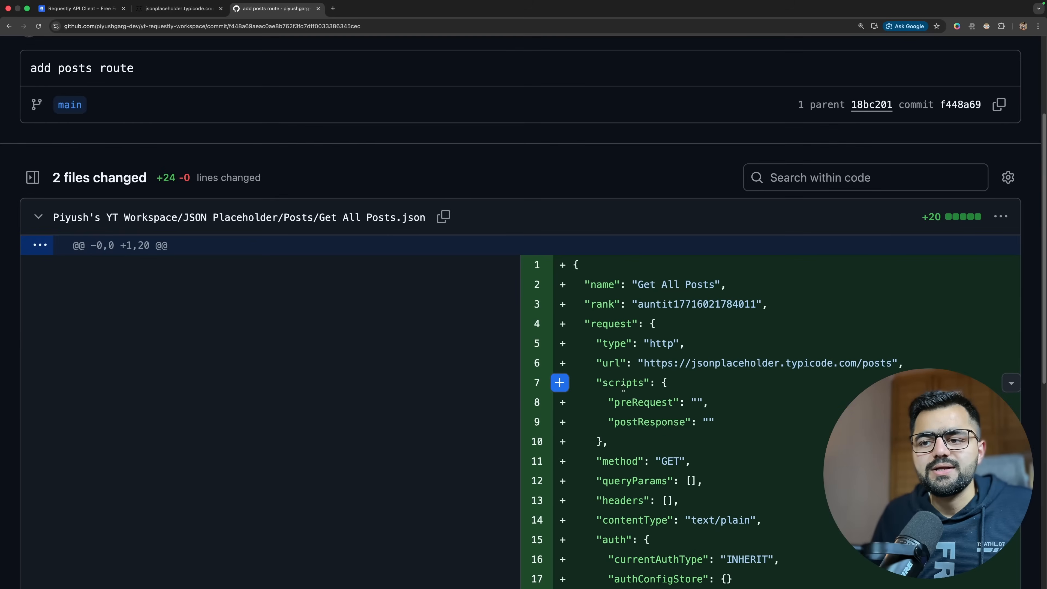
scroll(562, 428, up, 5)
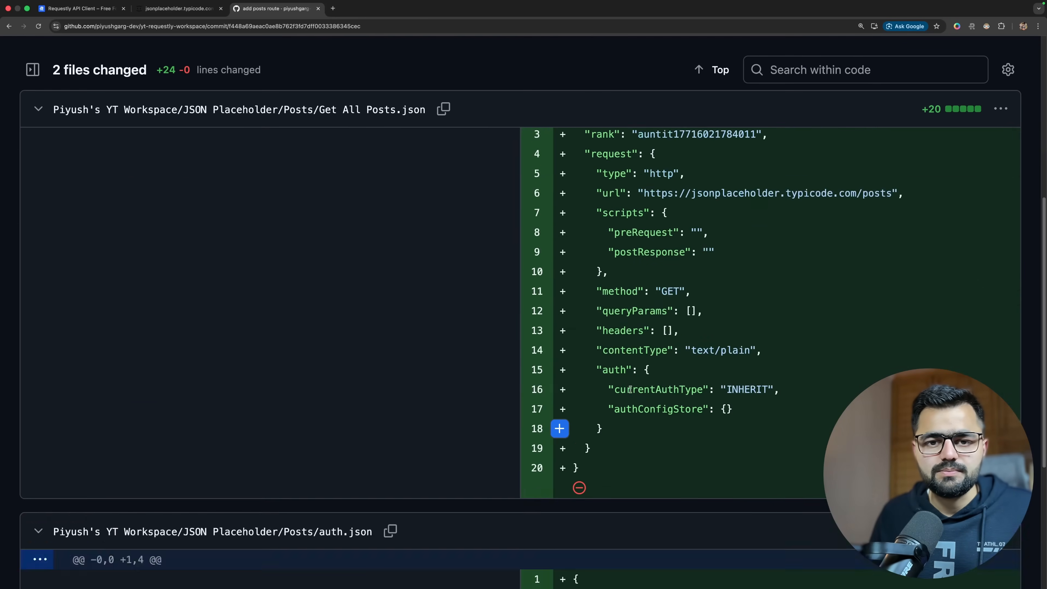
scroll(561, 374, down, 2)
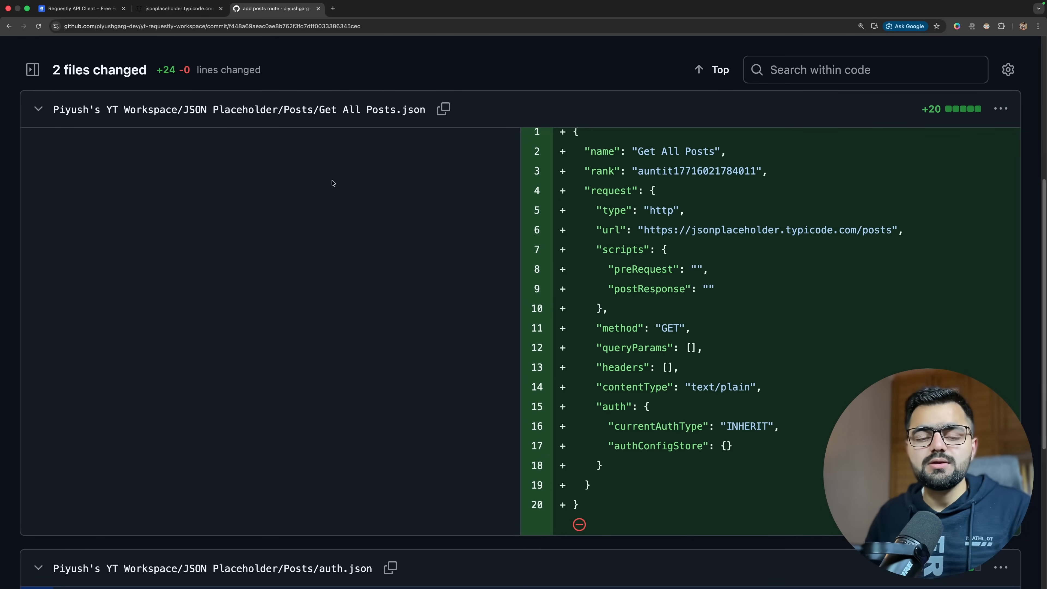
scroll(333, 182, up, 5)
click(247, 65)
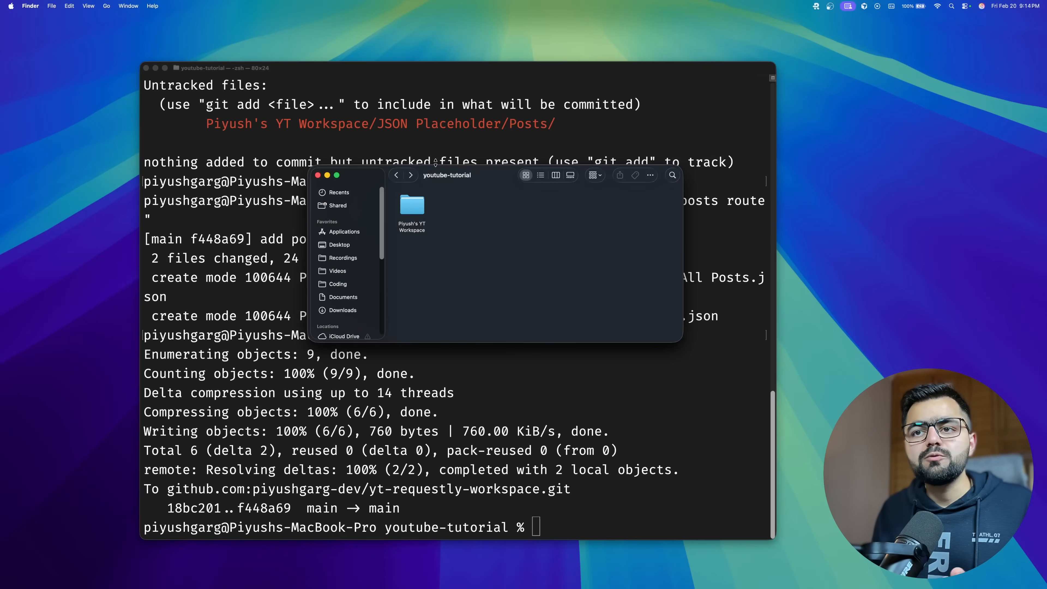
drag(438, 175, 389, 206)
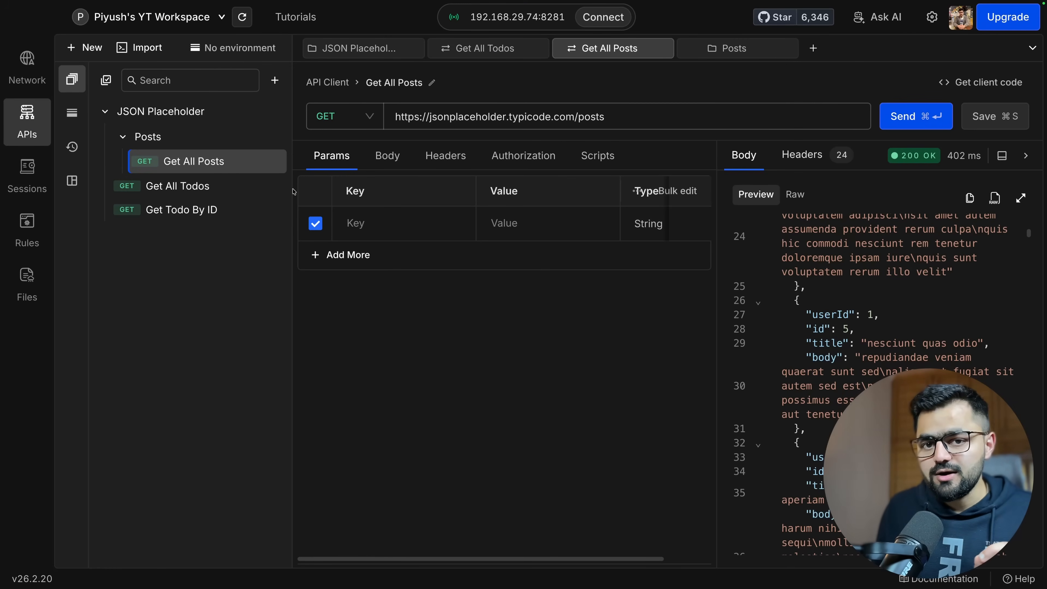
Step: Add an existing local workspace by opening the YT Workspace folder inside the youtube-tutorial folder
click(165, 18)
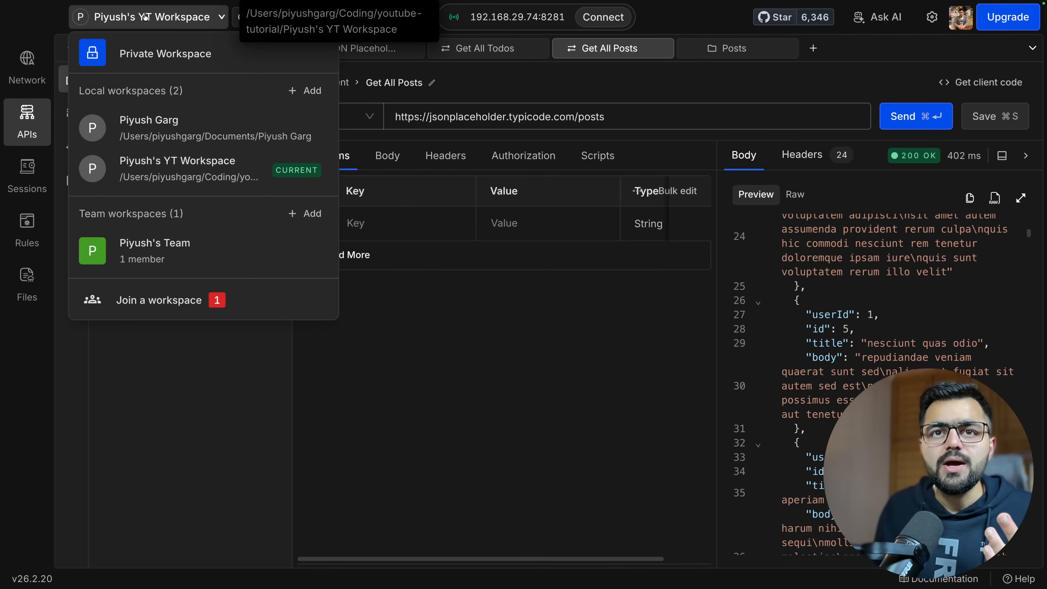
click(306, 90)
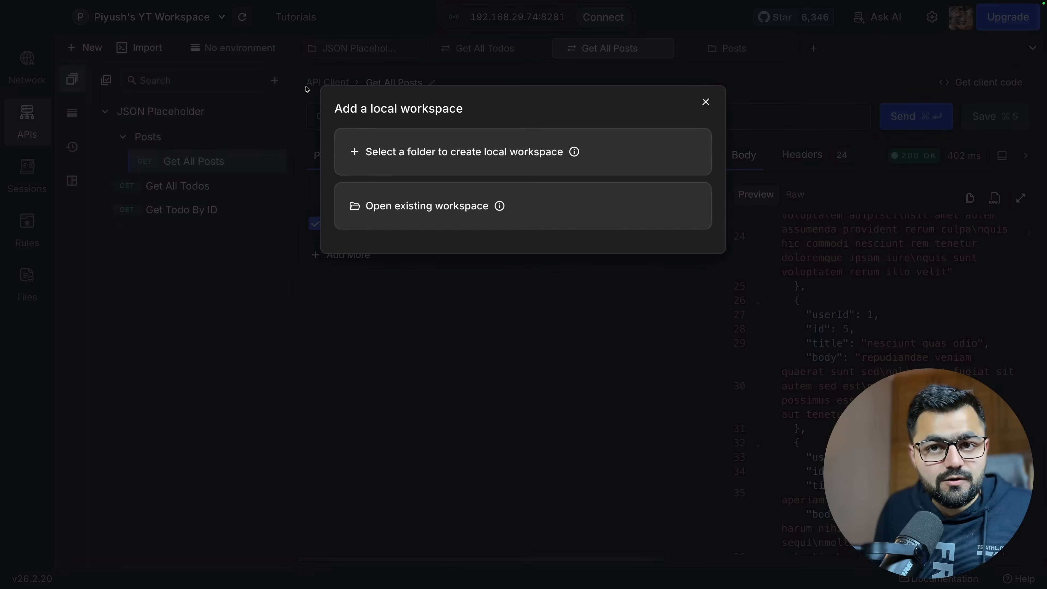
click(440, 205)
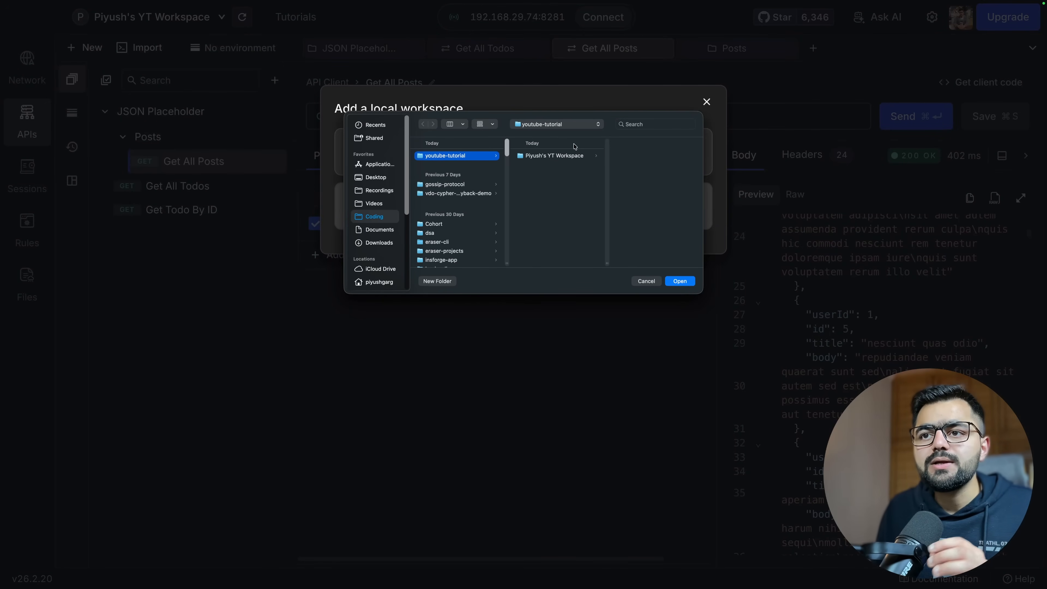
click(563, 157)
click(681, 281)
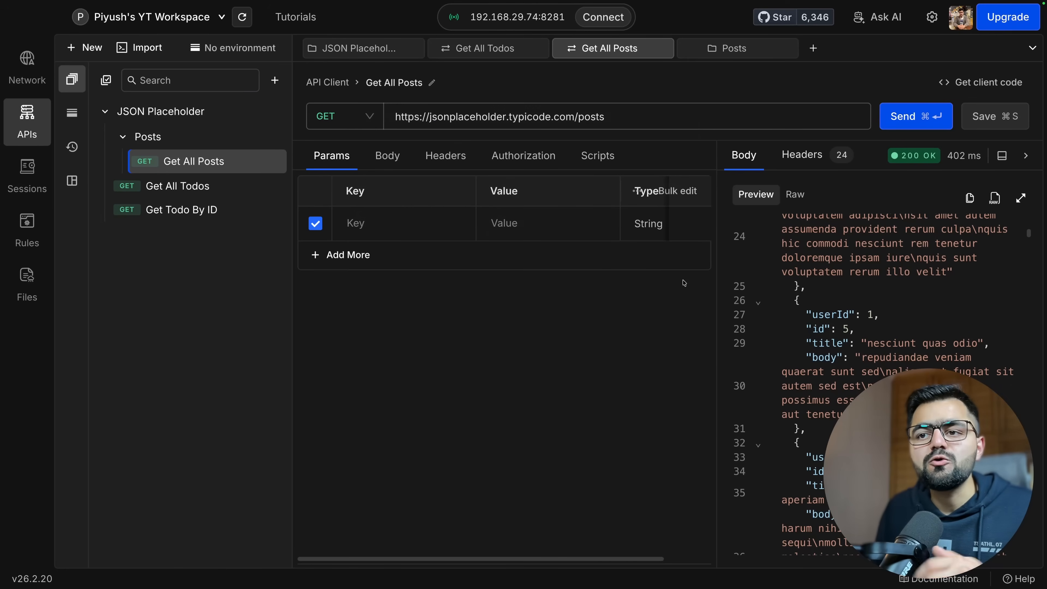
Step: Open the current YT workspace's management page and check where its data is stored
click(190, 18)
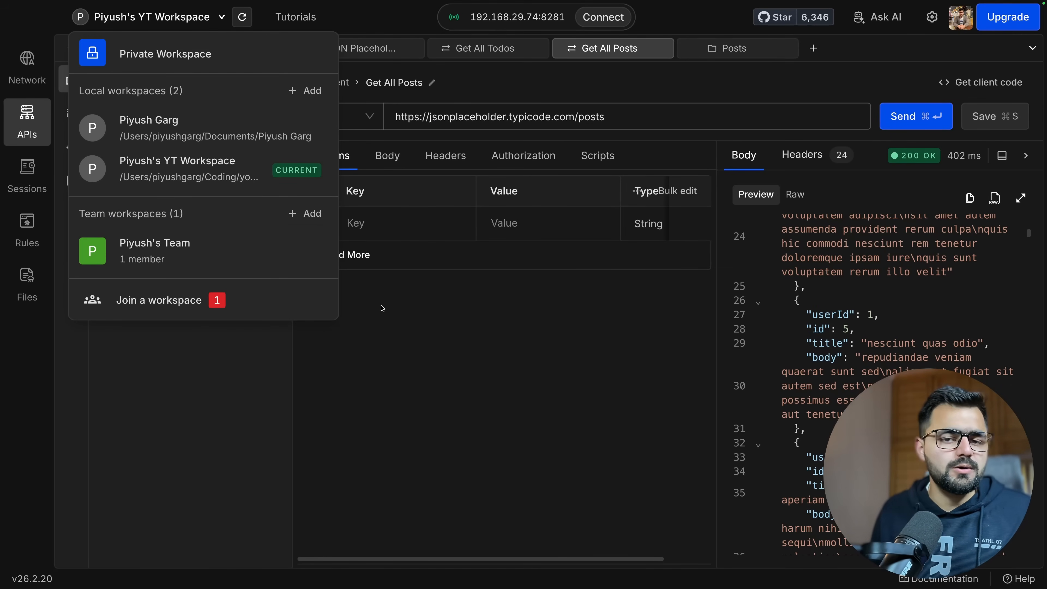
mouse_move(291, 169)
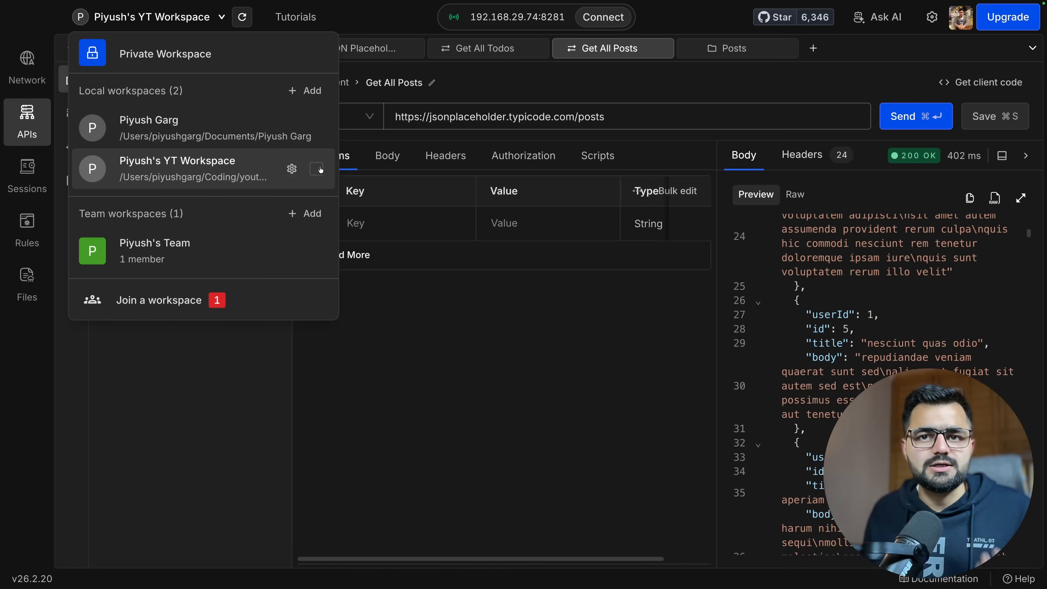
click(291, 169)
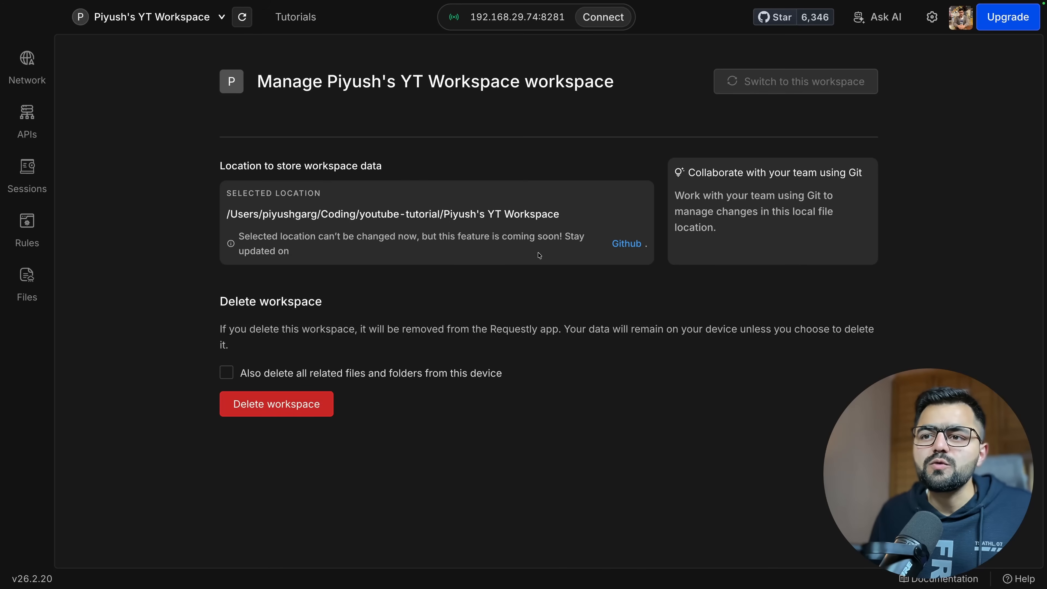
click(223, 23)
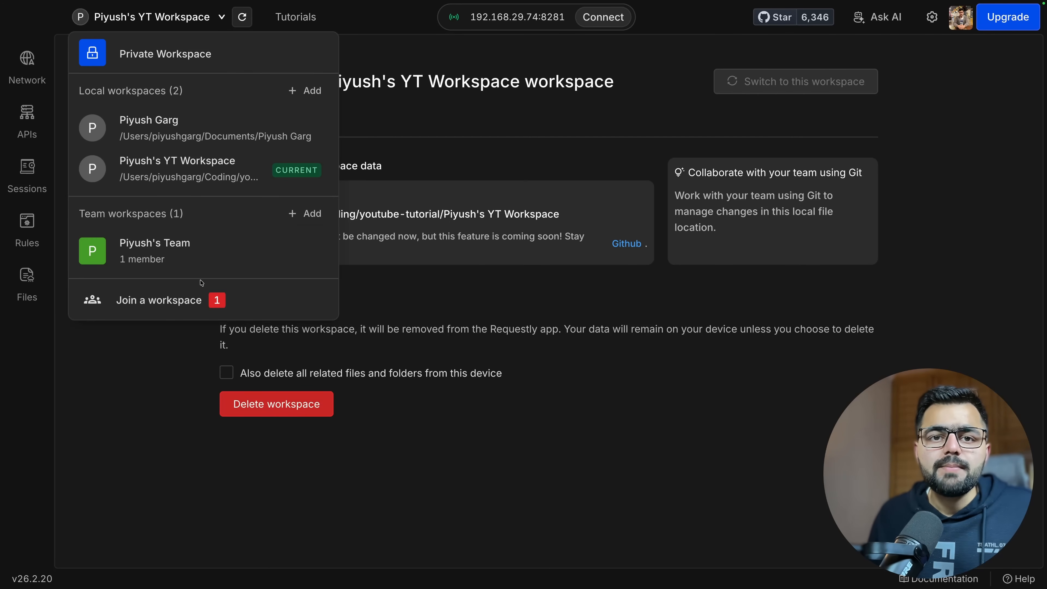
click(306, 91)
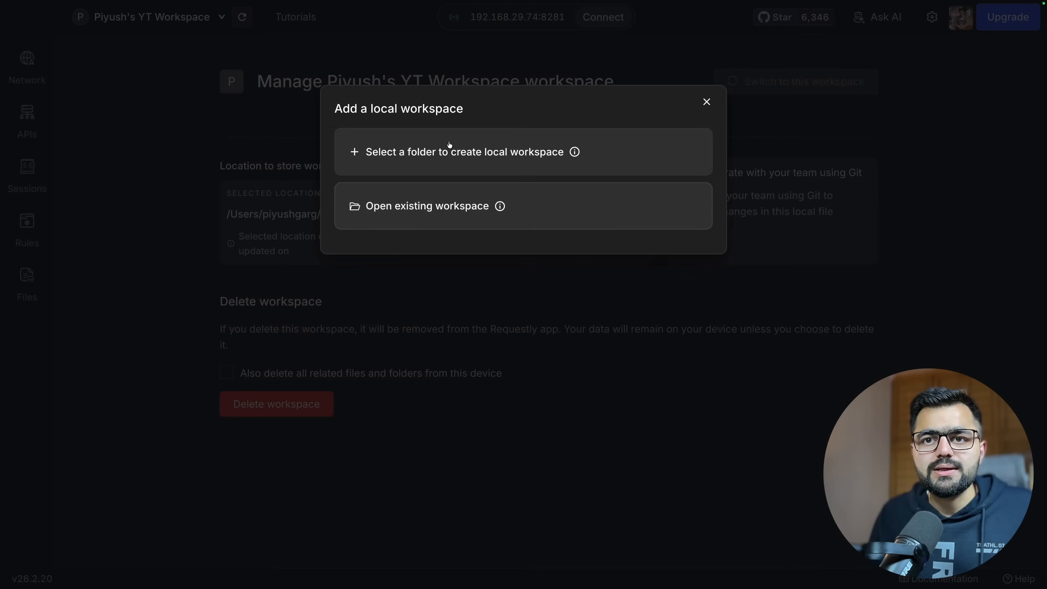
click(470, 215)
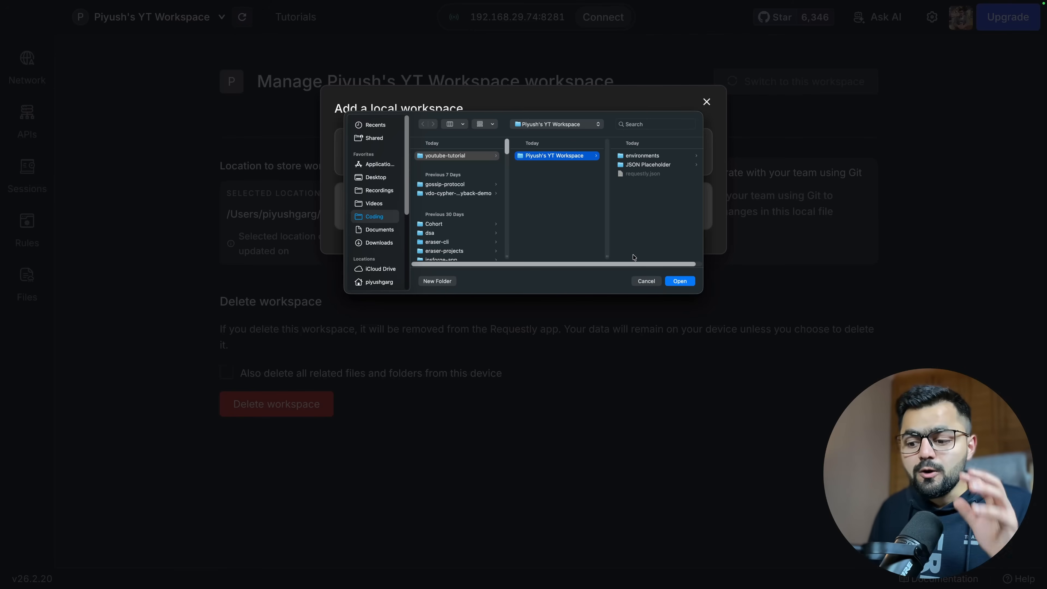
click(643, 282)
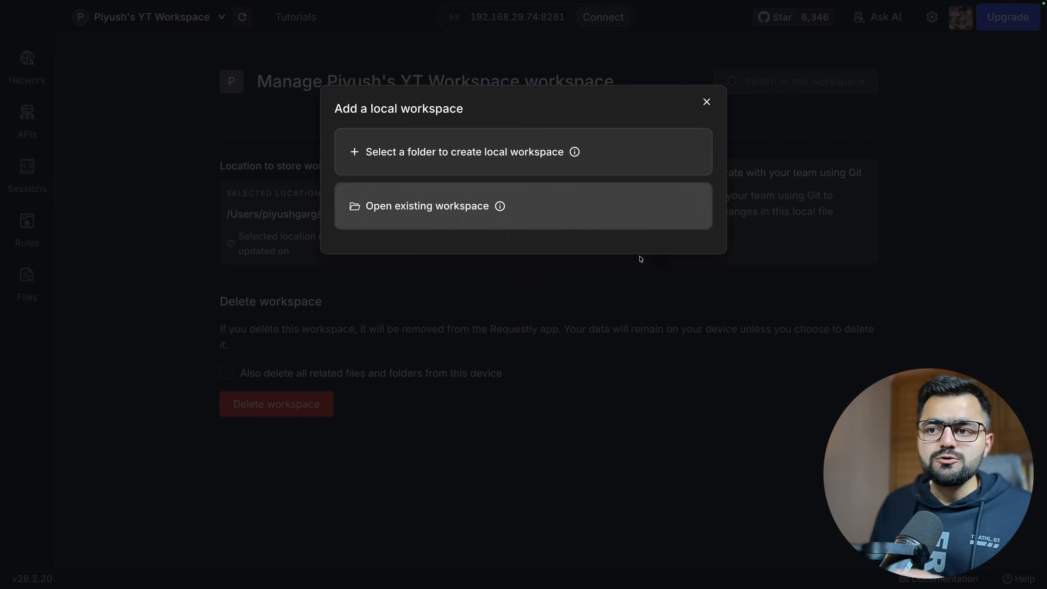
click(706, 103)
Step: Return to the APIs section, switch to Terminal and fetch the remote changes with git pull
click(23, 159)
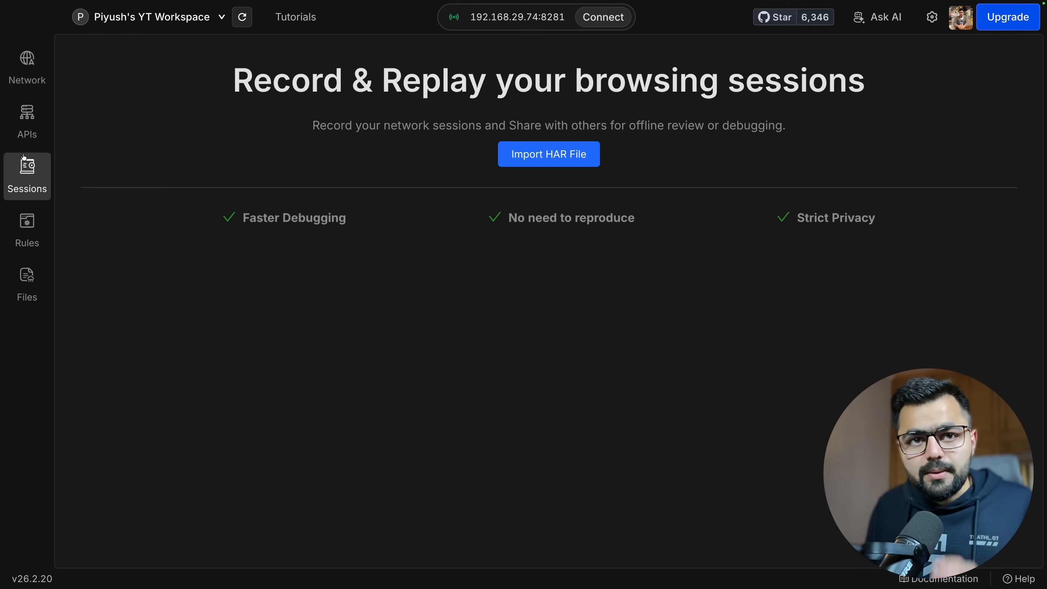
click(22, 134)
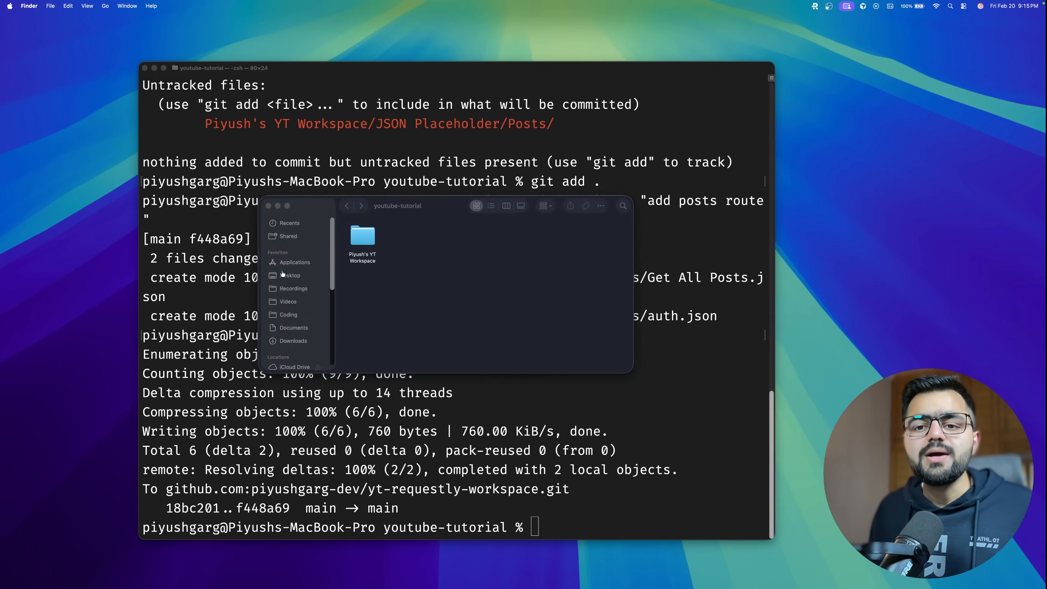
click(231, 353)
text(git pull)
key(Return)
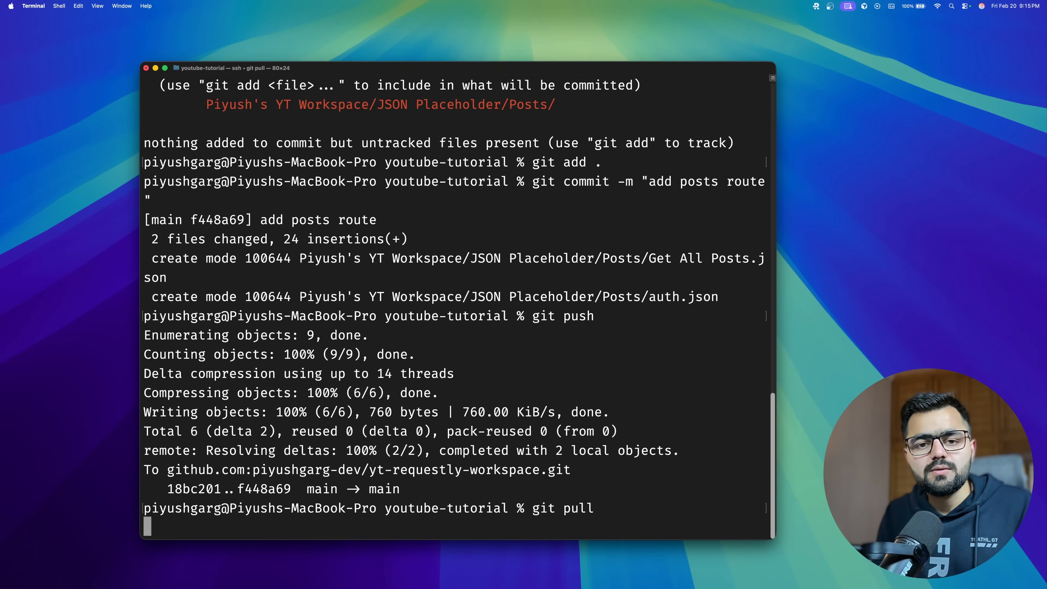
Step: Switch to Requestly, expand the Posts collection and open the Get All Posts request
key(ctrl+Right)
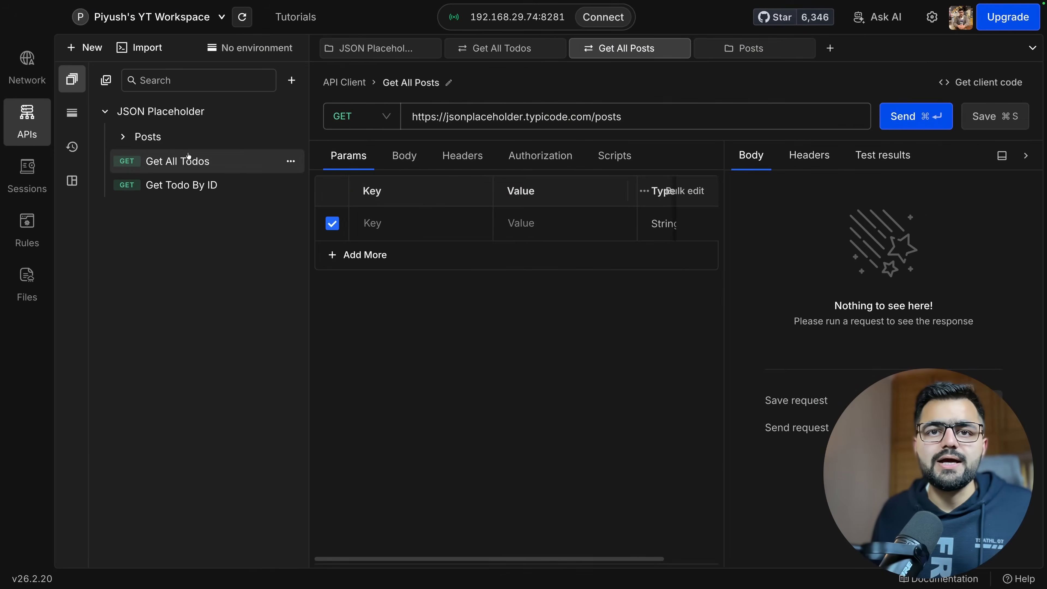
click(189, 137)
click(187, 162)
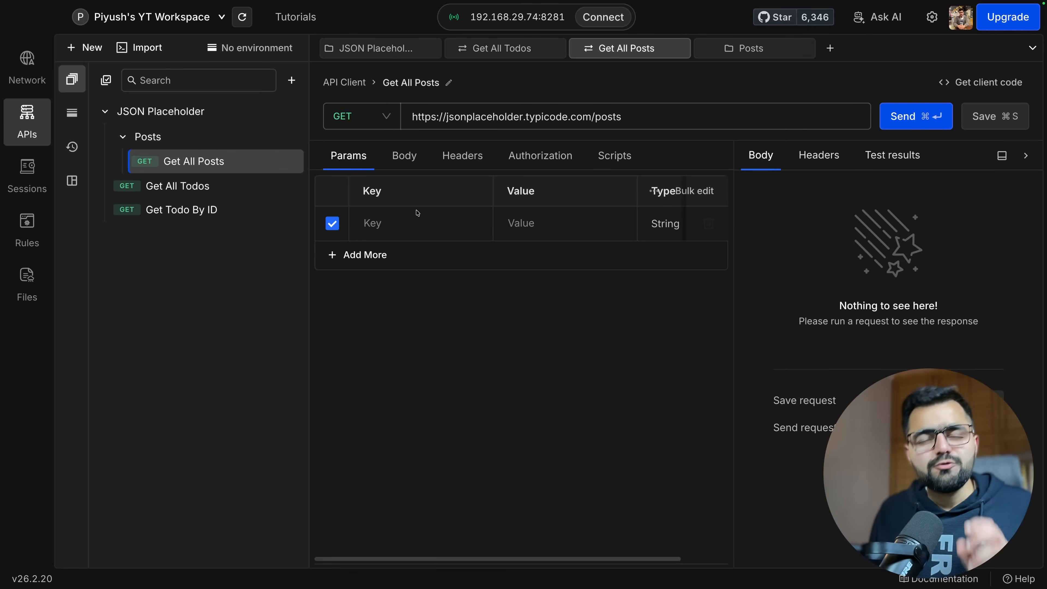
Step: Switch to the GitHub repository in the browser and examine Get All Posts.json in the YT workspace's JSON Placeholder/Posts folder
key(ctrl+Right)
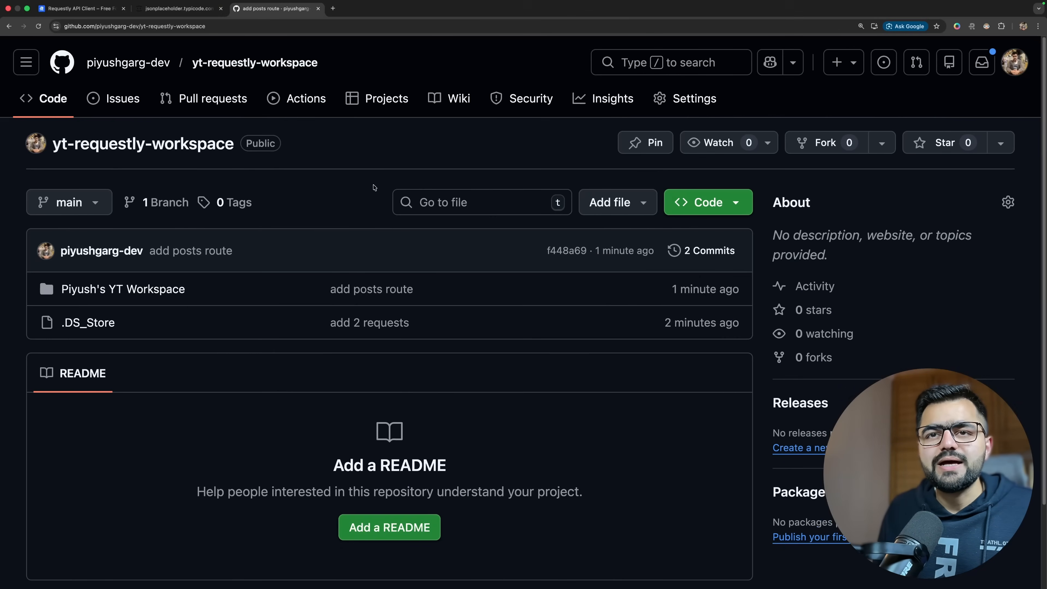
click(152, 289)
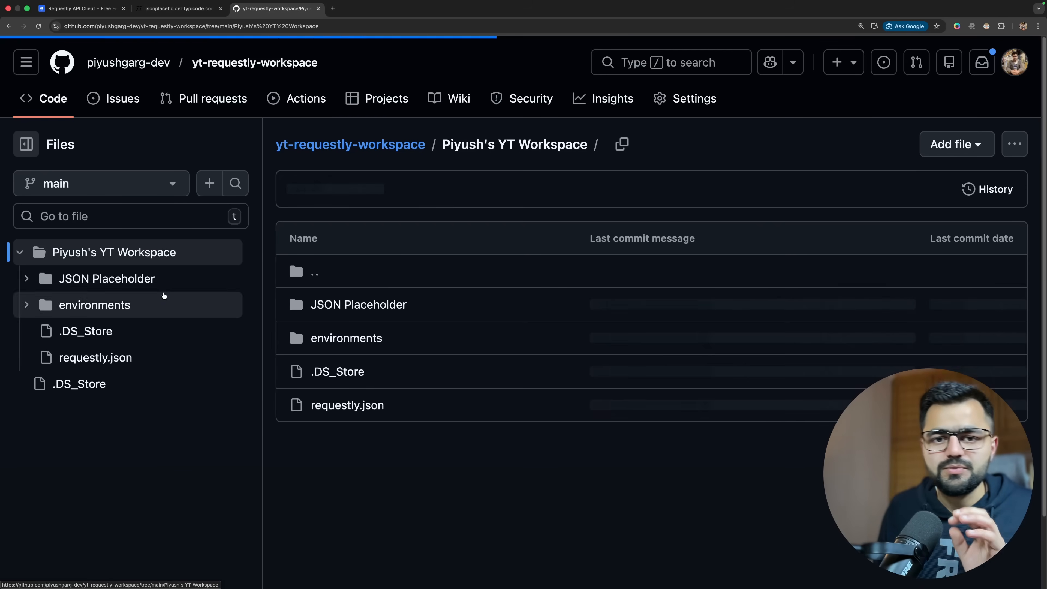
click(336, 307)
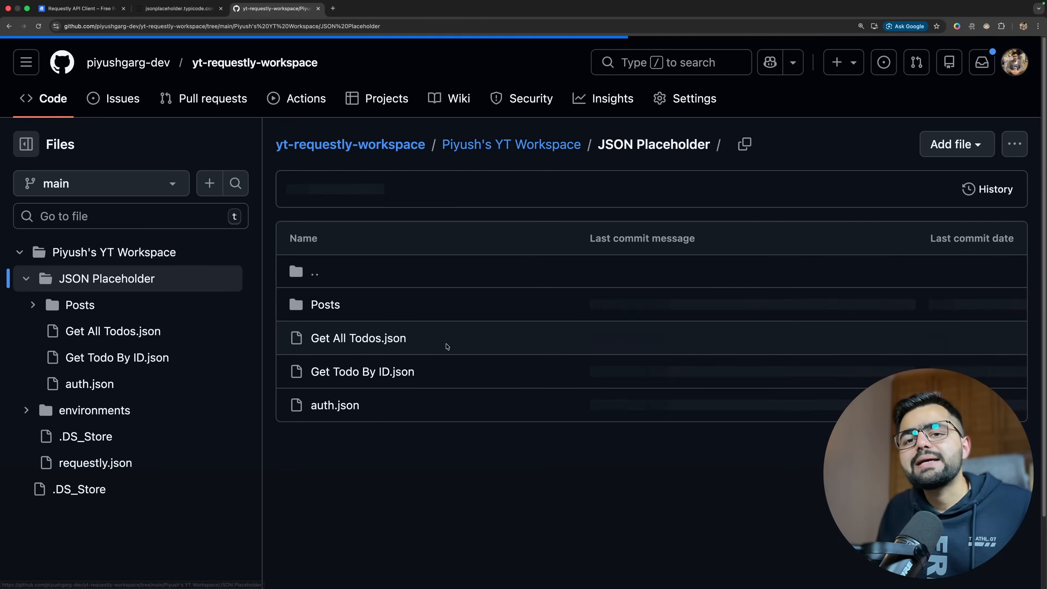
click(335, 312)
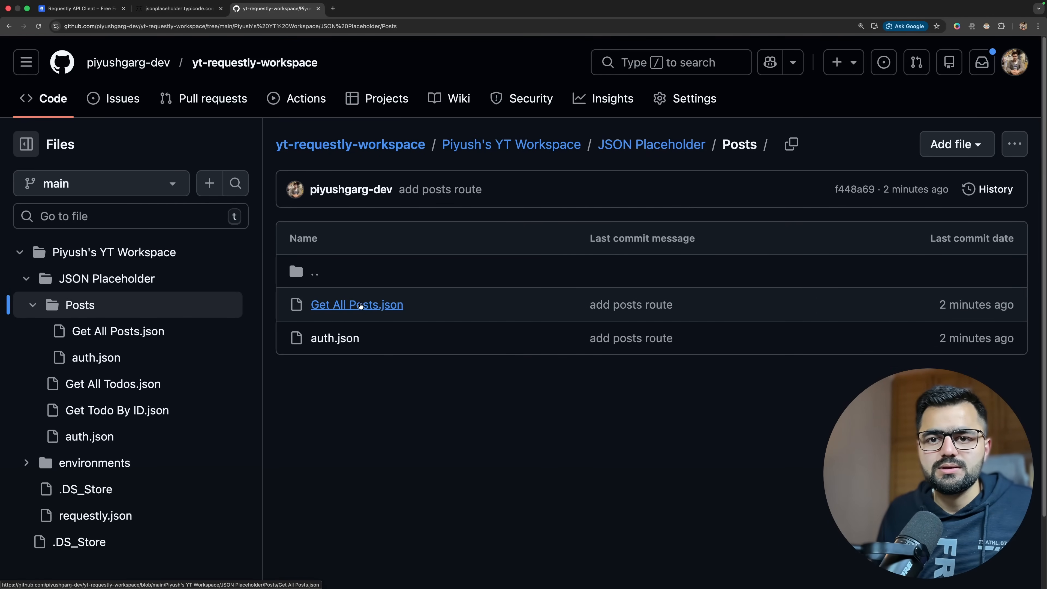
click(335, 310)
drag(411, 290, 533, 295)
click(541, 305)
Step: Edit Get All Posts.json to set the request name to "Get All Posts from DB" and commit the change to main
click(965, 242)
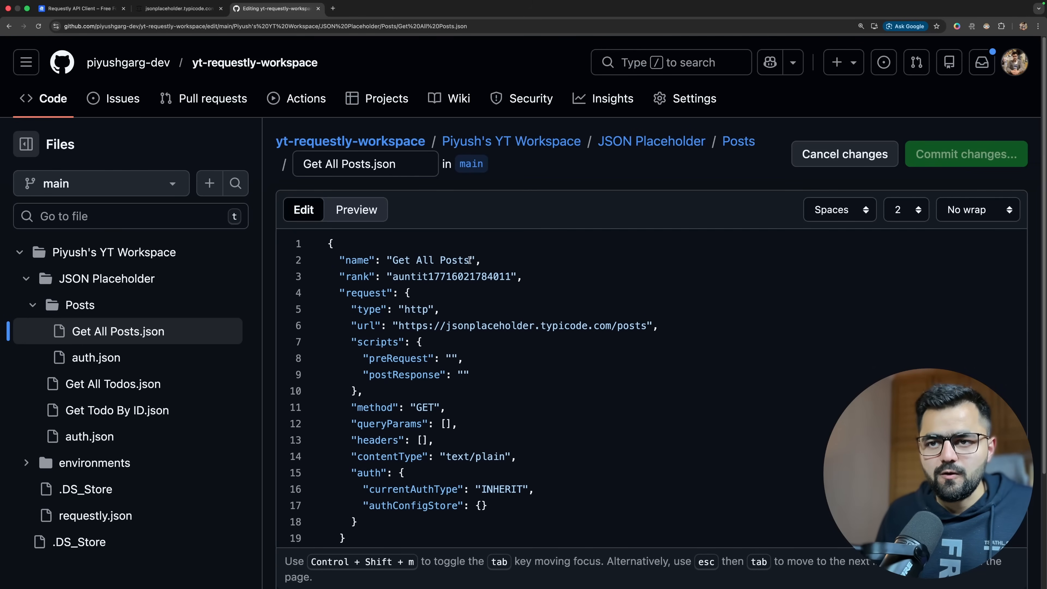
click(470, 260)
text(from DB)
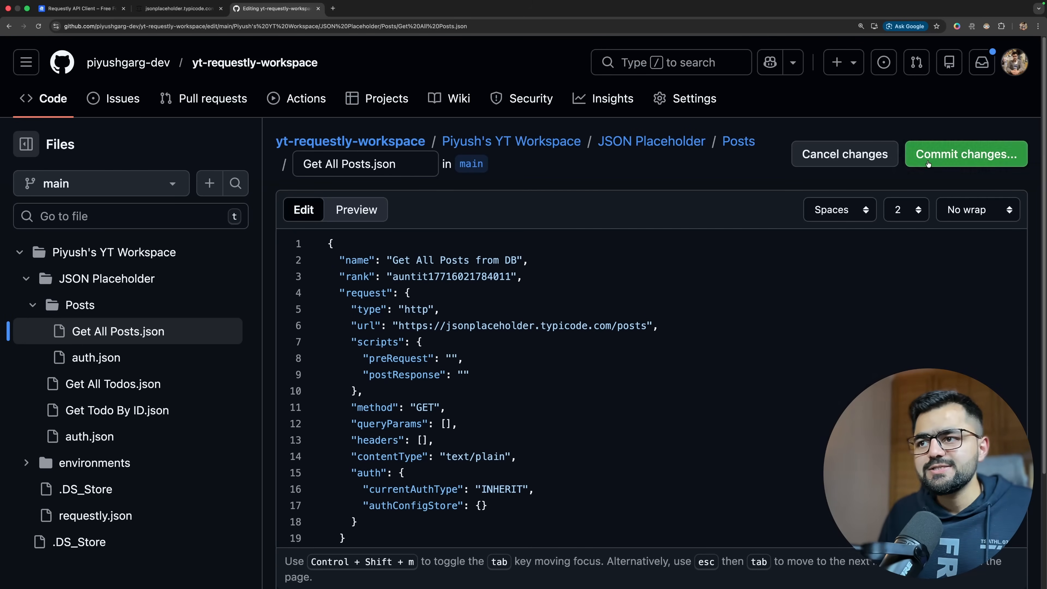
click(965, 154)
click(669, 522)
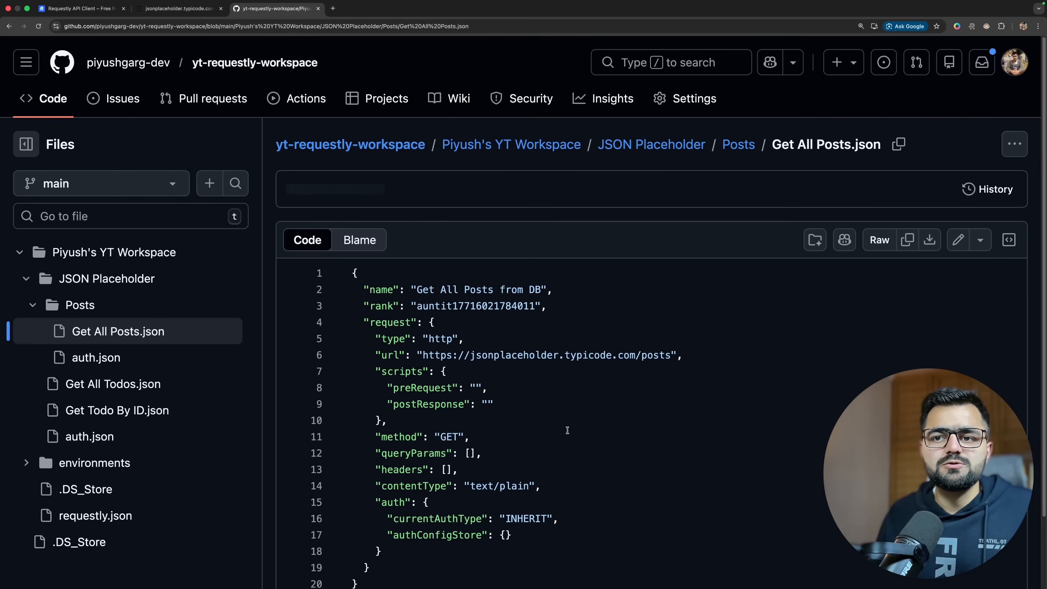
Step: Switch to Terminal, fetch the committed change with git pull, and reload the workspace in Requestly
key(ctrl+Left)
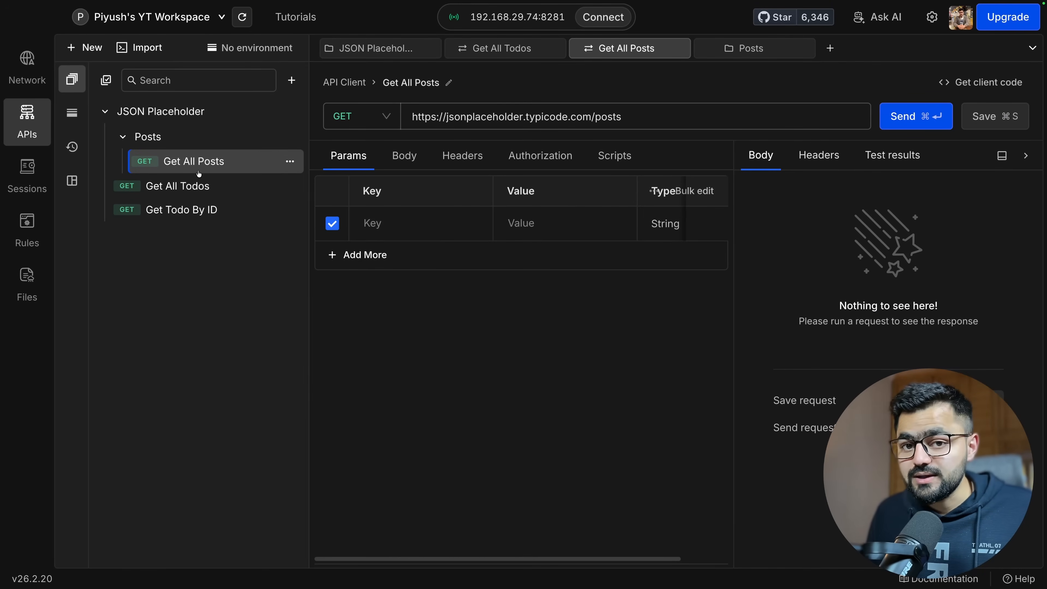
key(ctrl+Left)
text(git pull)
key(Return)
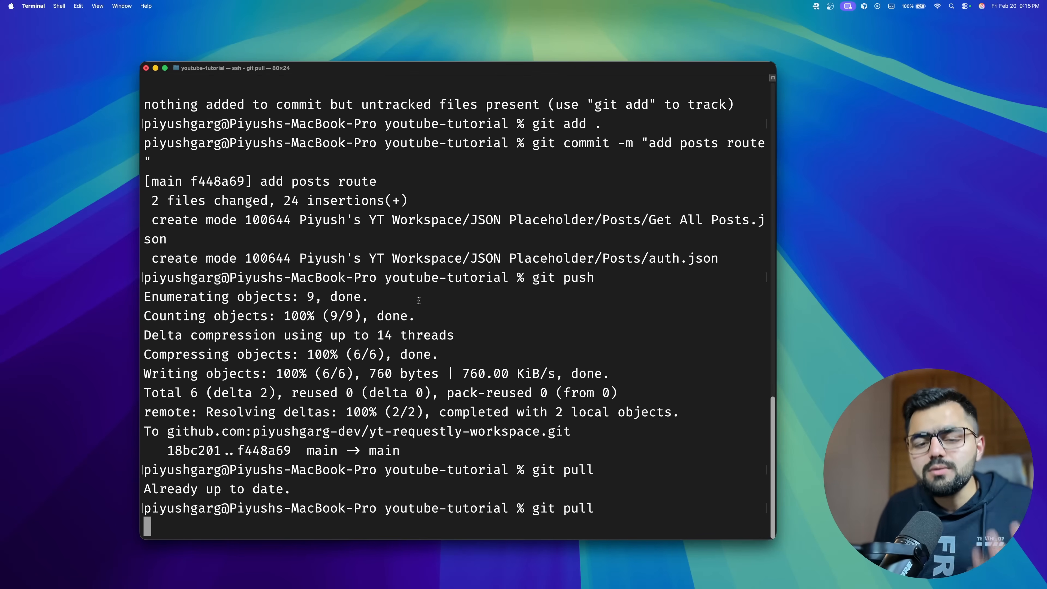
key(ctrl+Right)
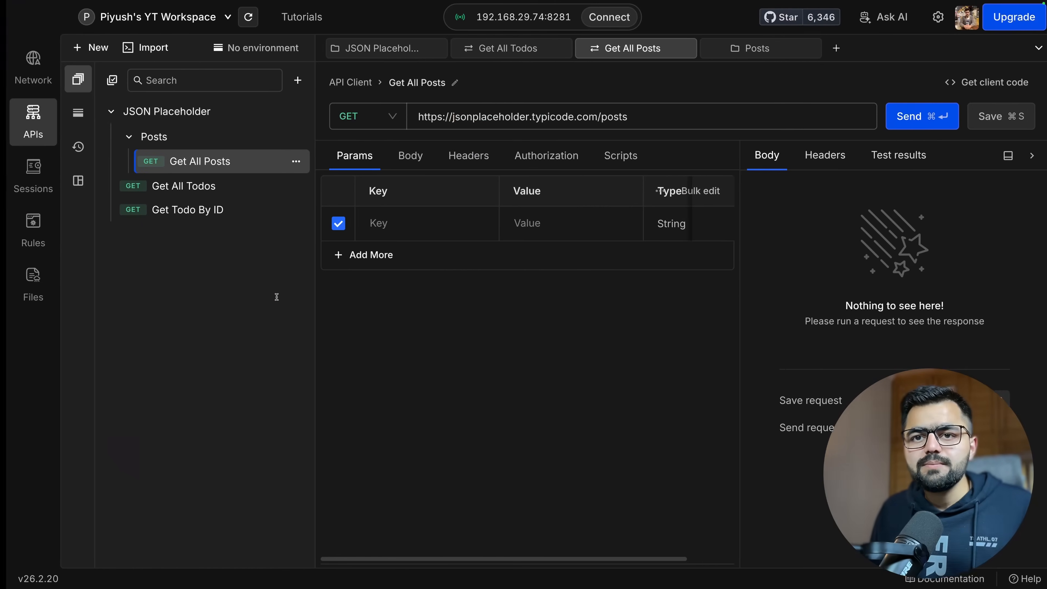
key(super+r)
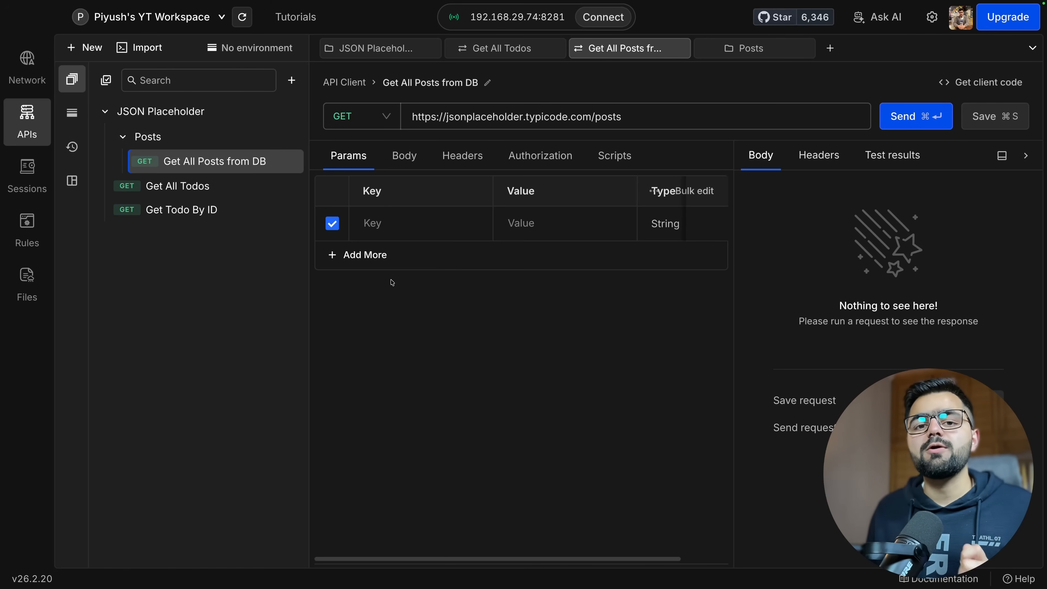
Step: Switch to the Finder window and open the YT workspace folder inside youtube-tutorial
key(ctrl+Left)
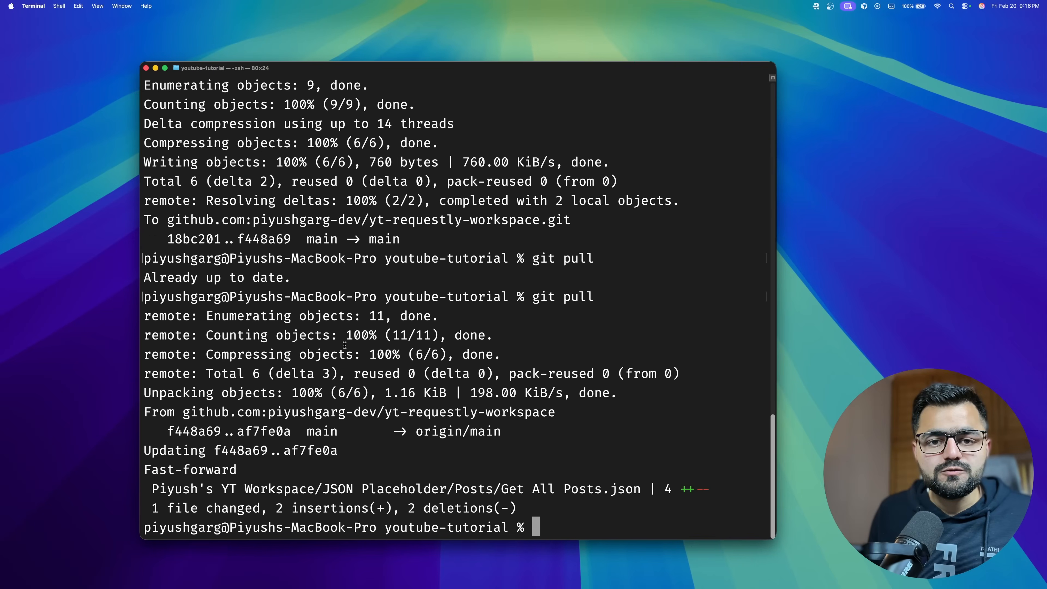
key(ctrl+Up)
click(373, 221)
double_click(364, 238)
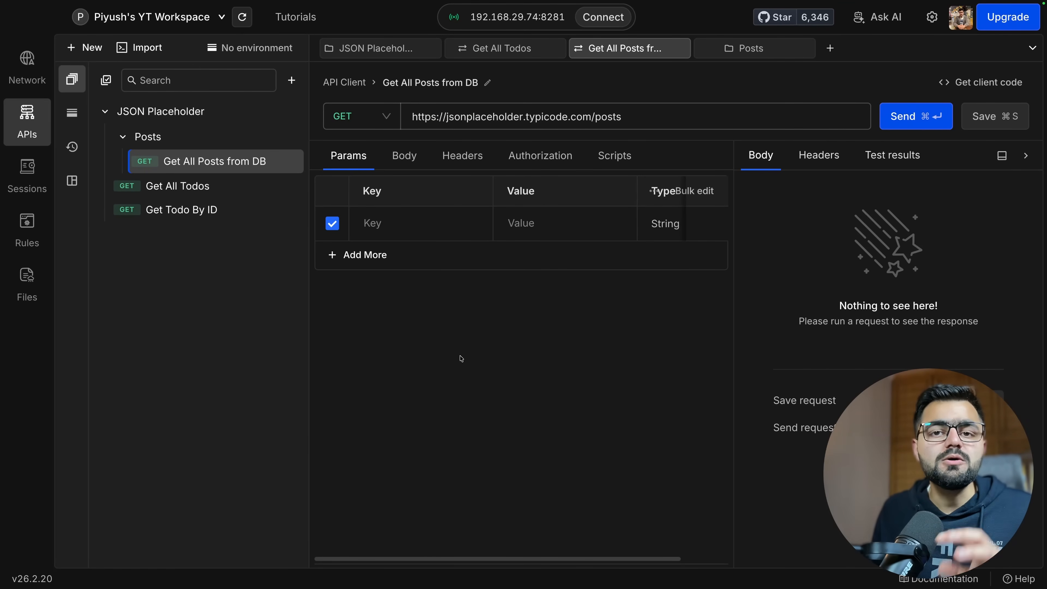
Step: Open the Get All Todos request in the JSON Placeholder collection and send it
click(247, 188)
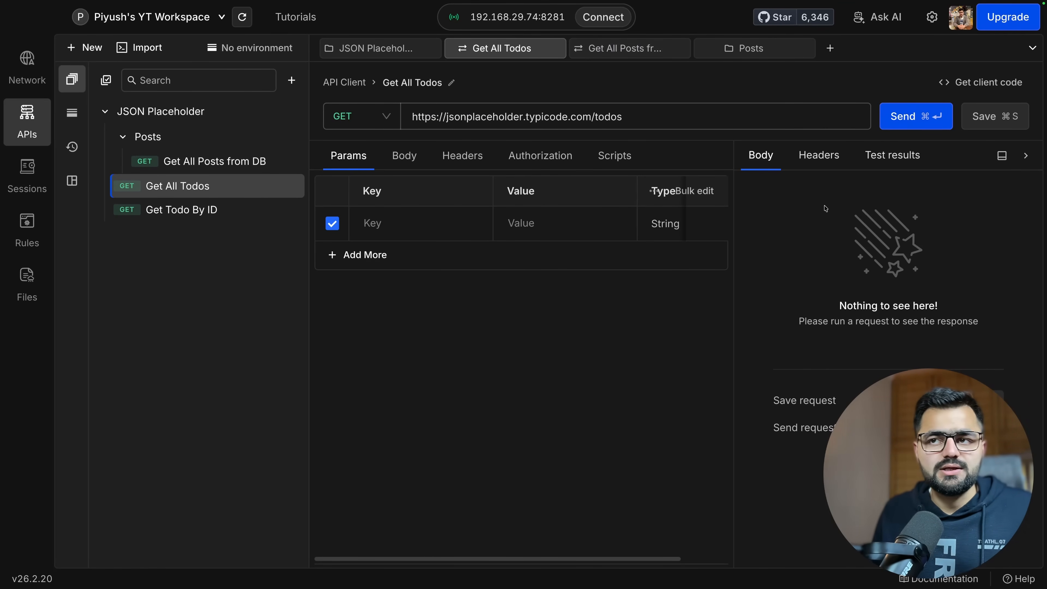
click(920, 108)
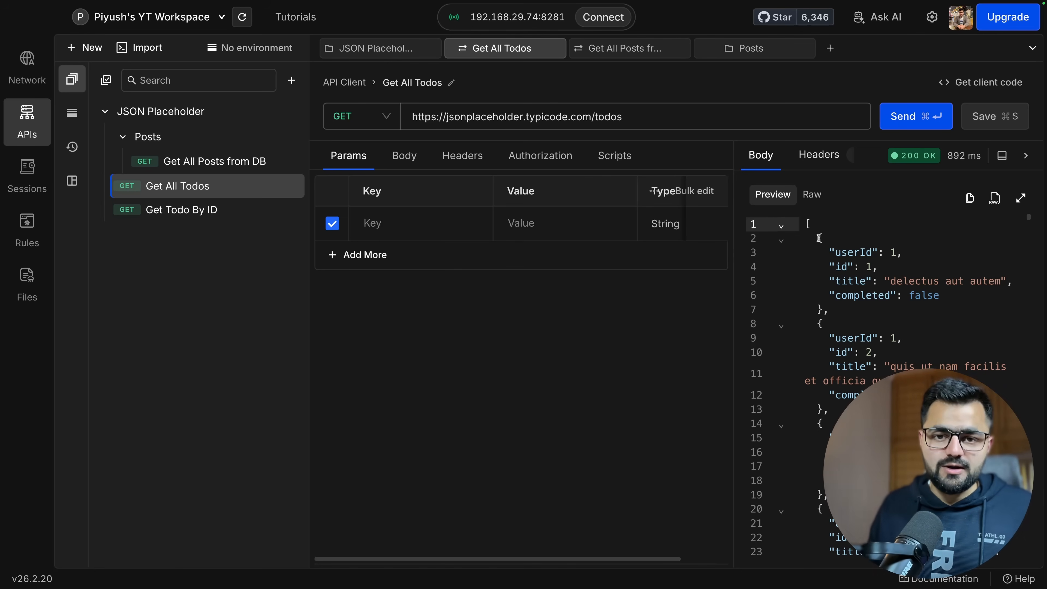
Step: Generate the Node.js - Axios client code for Get All Todos, highlight the whole snippet, and close the dialog
click(961, 84)
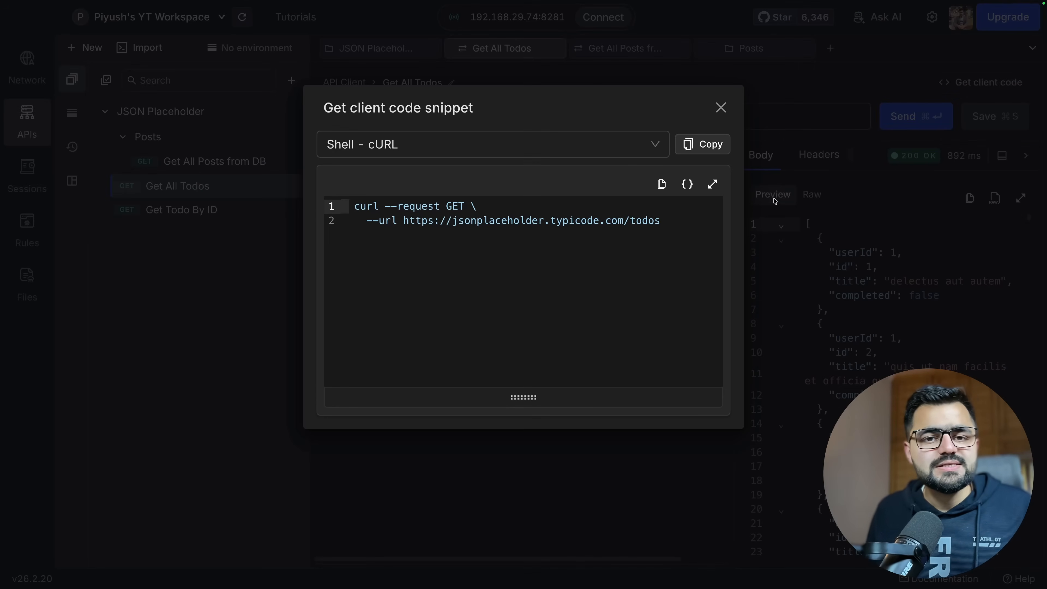
click(615, 150)
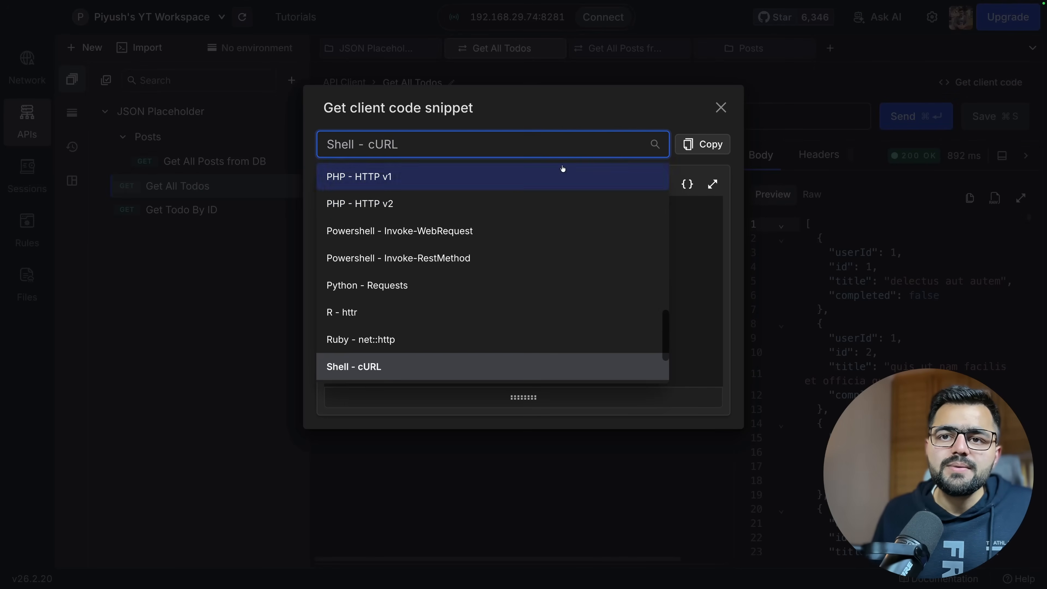
scroll(475, 278, down, 2)
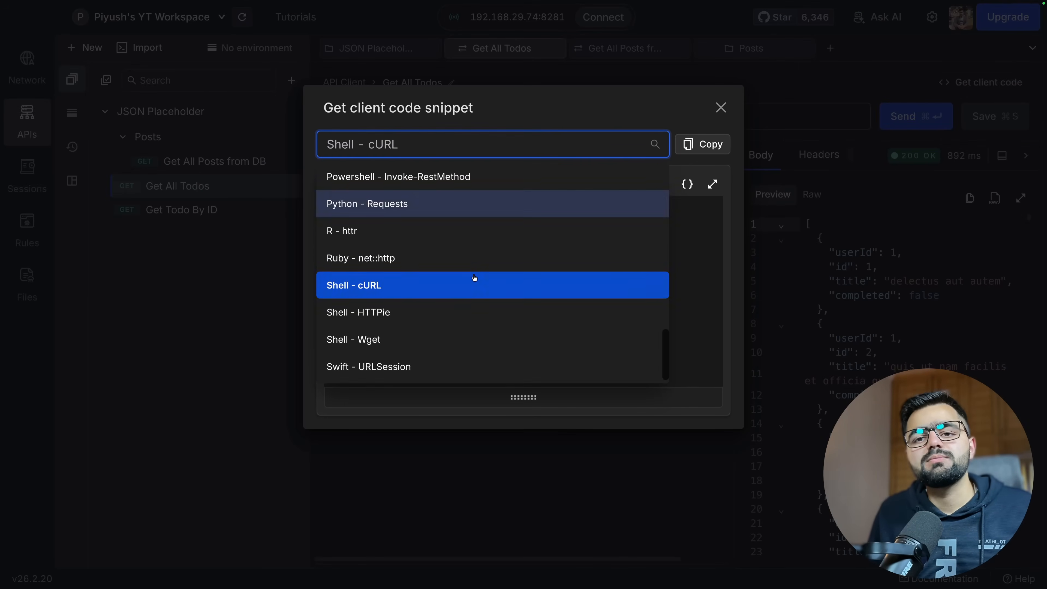
text(node)
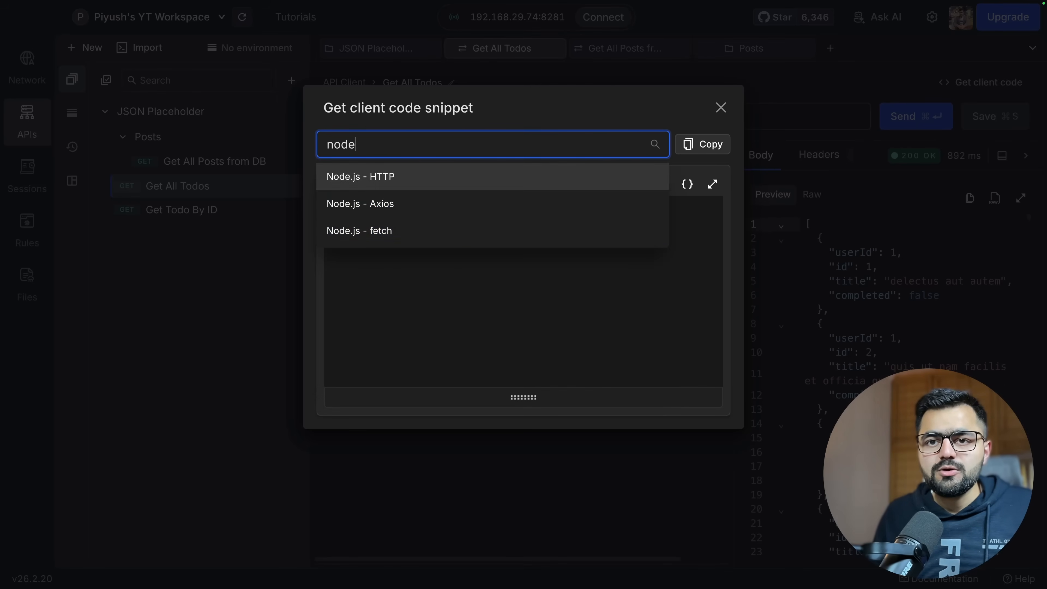
click(447, 213)
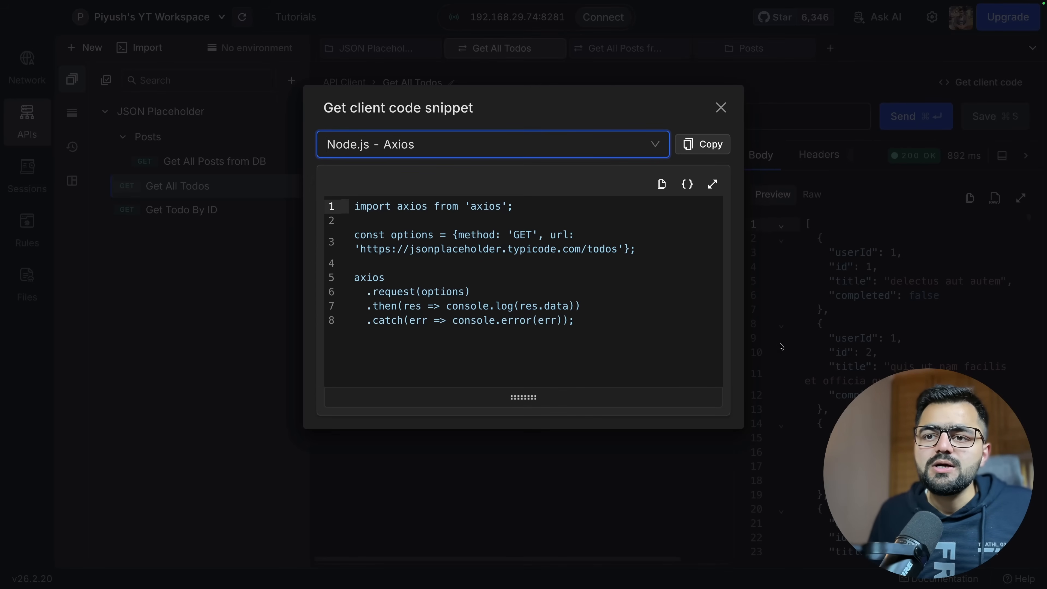
drag(553, 343, 352, 197)
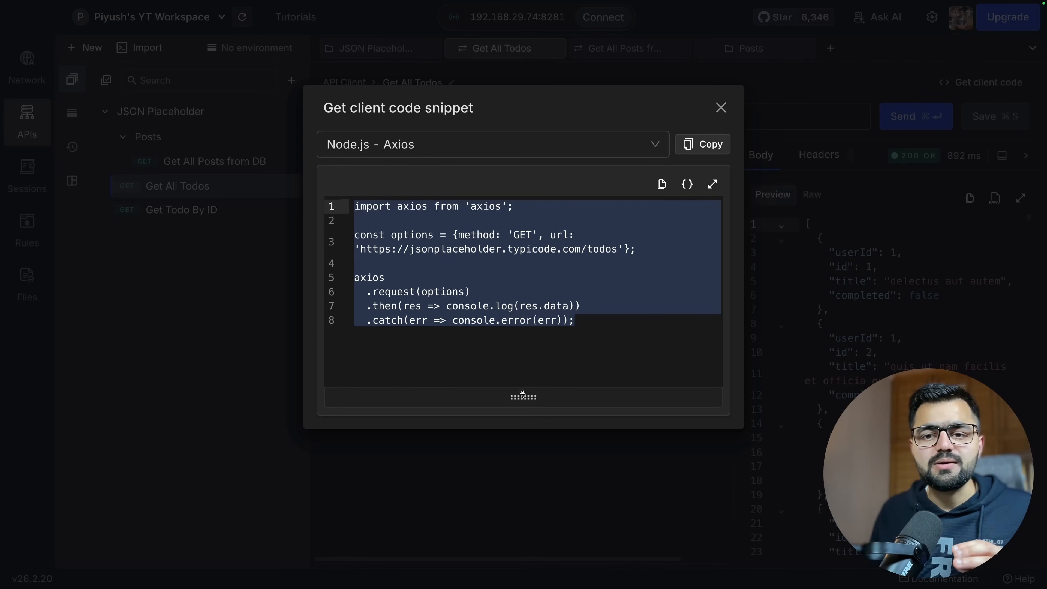
click(538, 377)
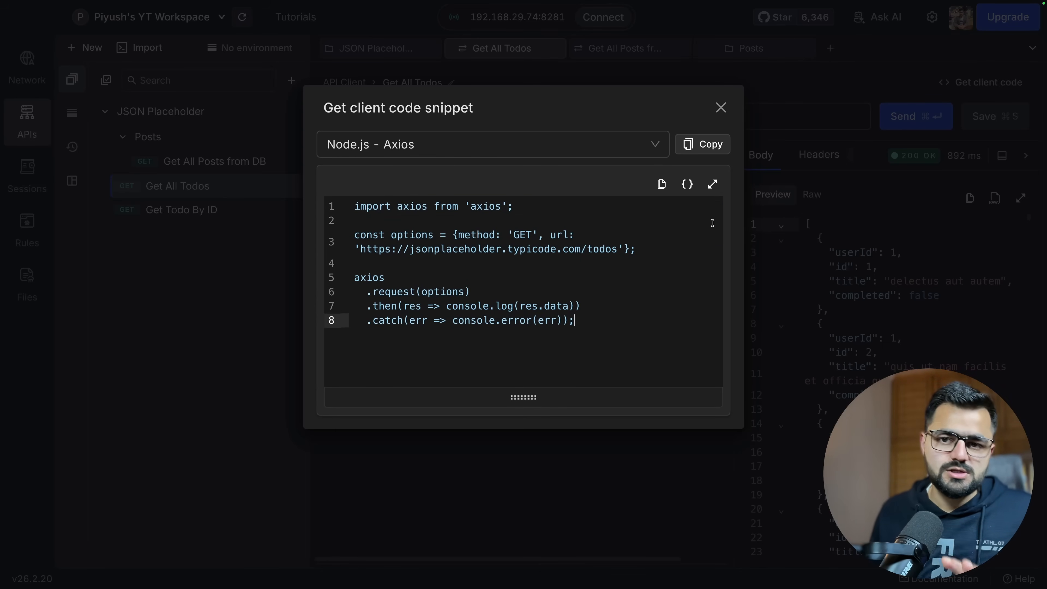
click(721, 107)
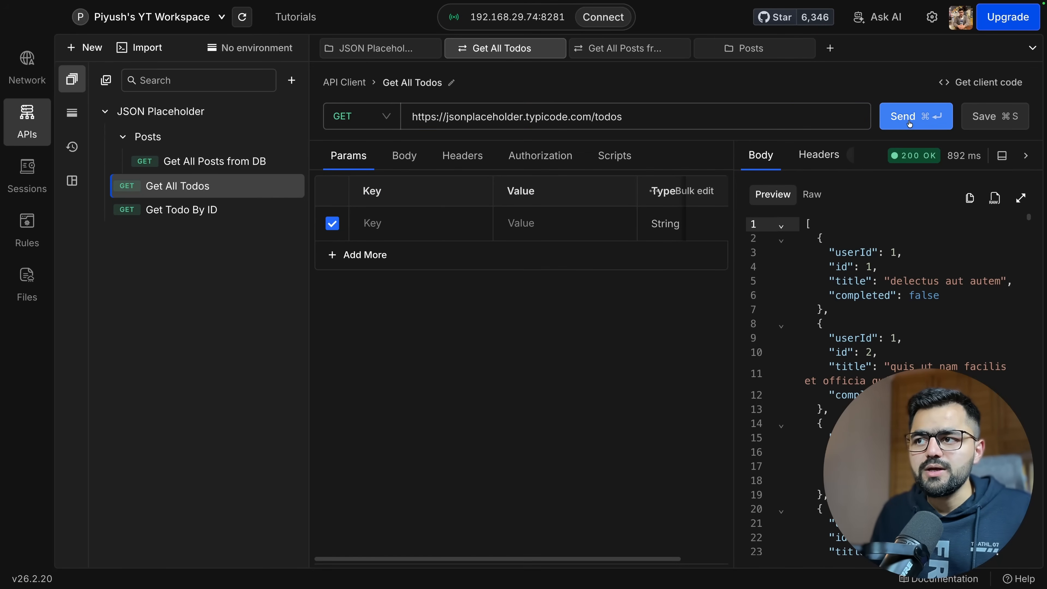
Step: Examine the Get All Todos response headers and the request's authorization and params, and switch to the GitHub repository in the browser
click(812, 155)
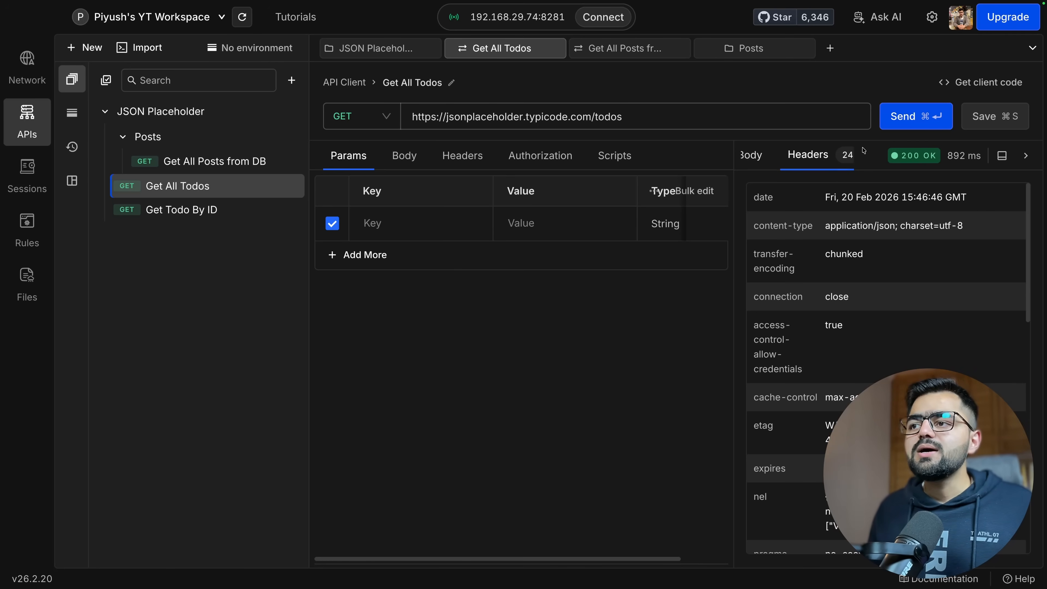
click(525, 161)
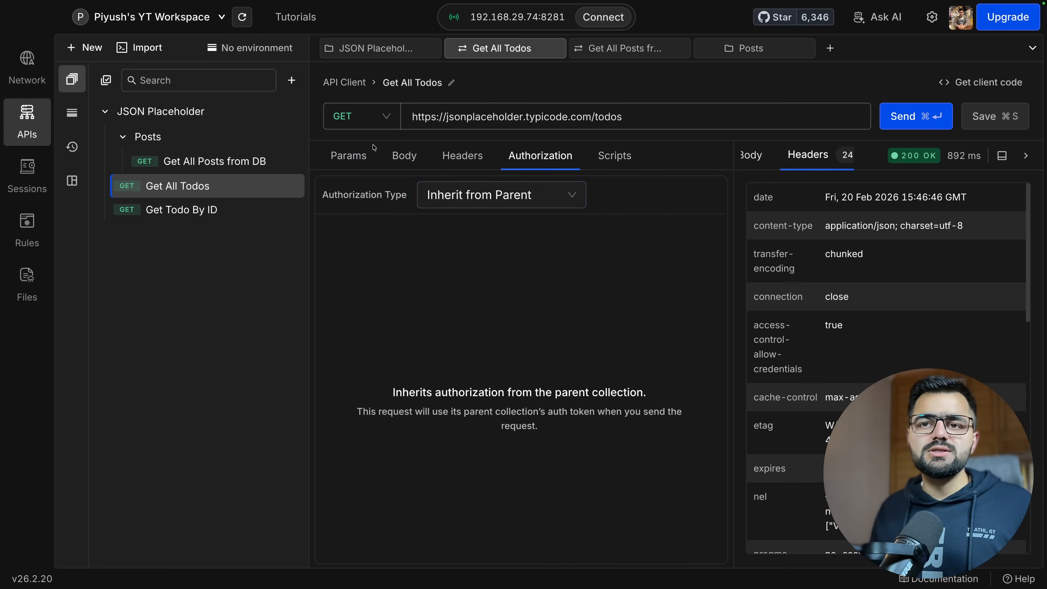
click(340, 160)
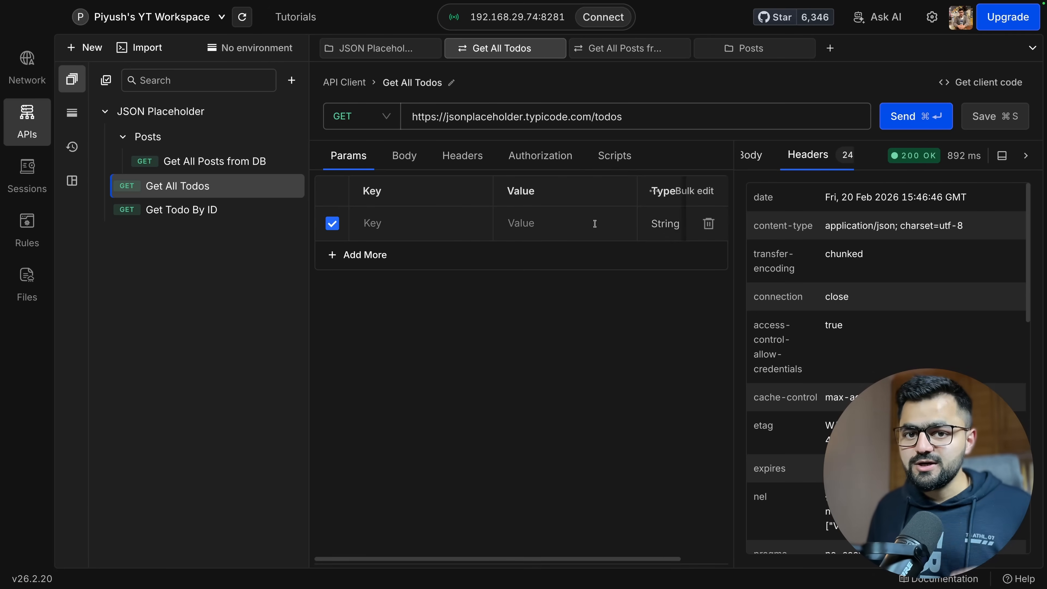
key(ctrl+Right)
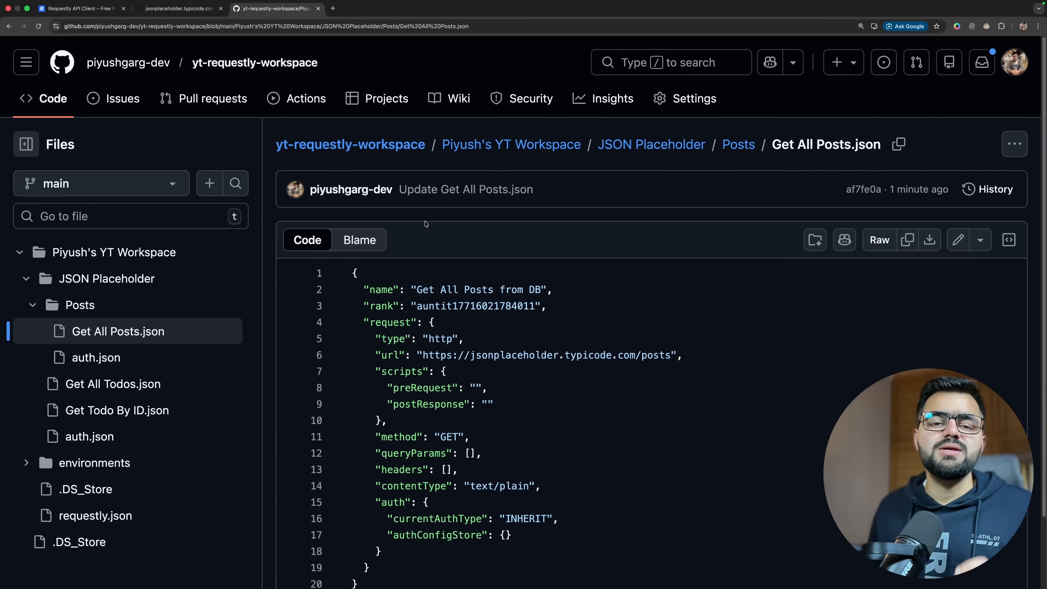